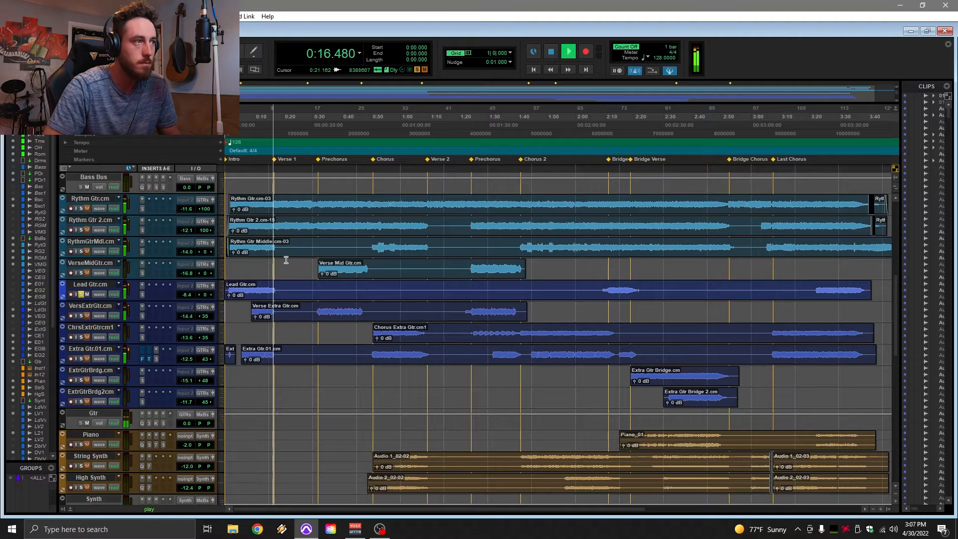
# Stop playback and increase the height of the Lead Gtr.cm track.
pyautogui.press('space')
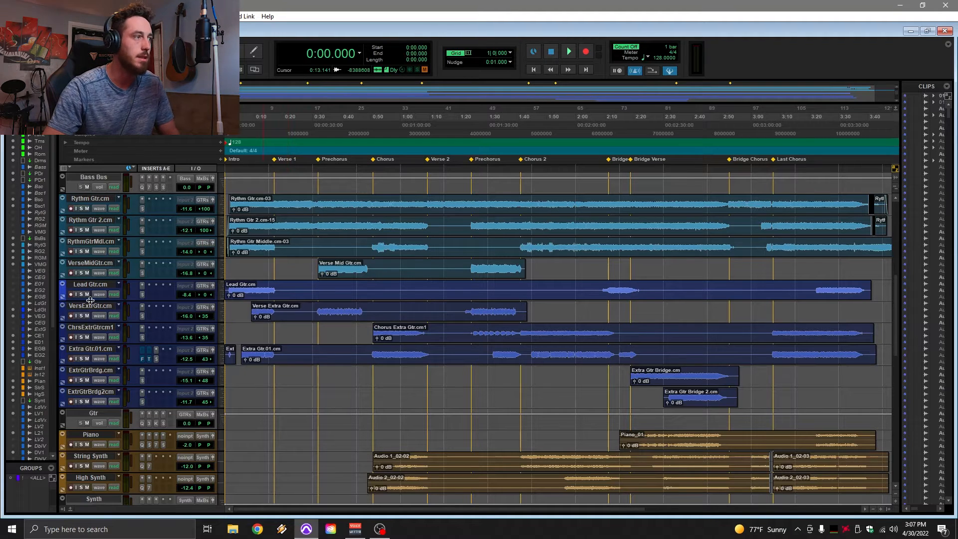
pyautogui.moveTo(87, 300); pyautogui.dragTo(88, 313)
pyautogui.click(120, 284)
# Show the hidden Lead Gtr.01 track above Lead Gtr.cm and make it active.
pyautogui.click(46, 303)
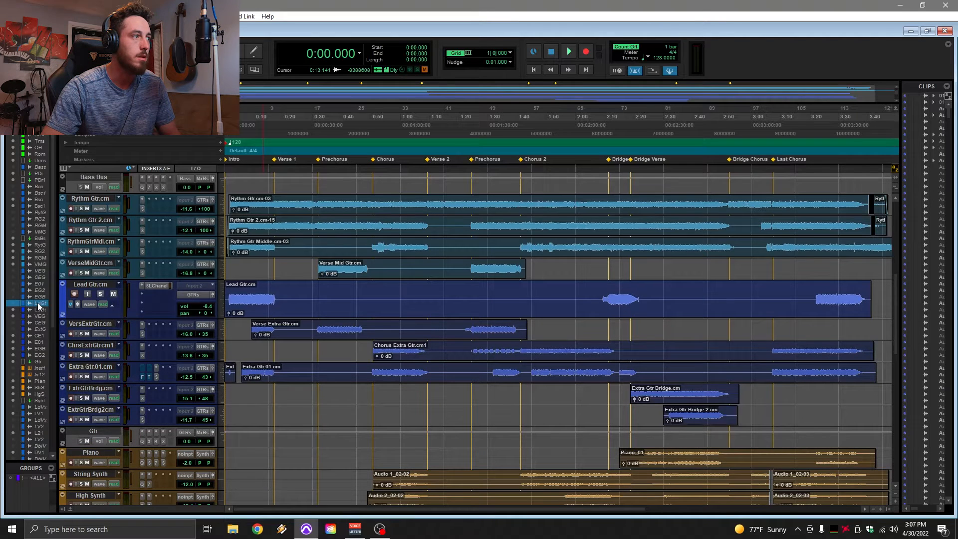
pyautogui.rightClick(39, 306)
pyautogui.click(75, 312)
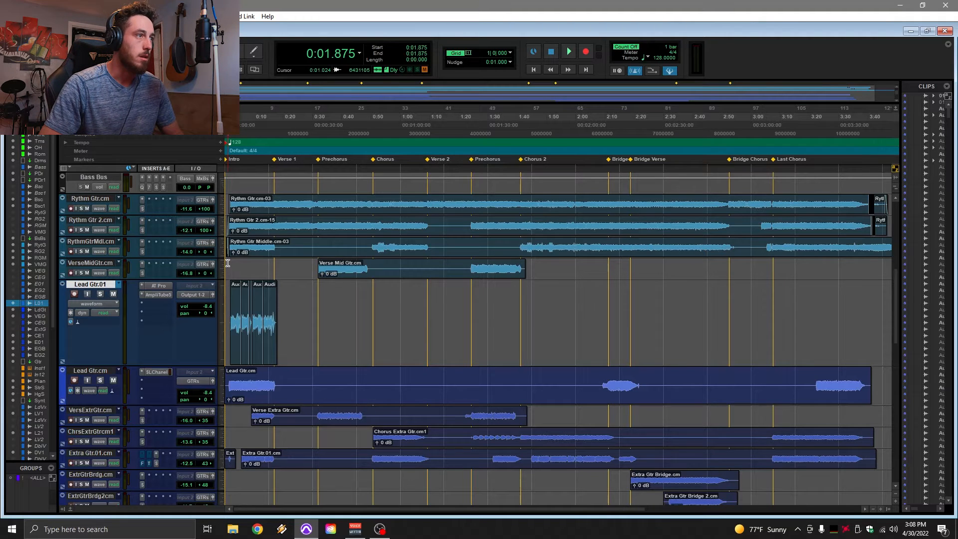
# Listen to the intro from the session start with the Lead Gtr.01 track soloed, then clear its solo.
pyautogui.scroll(9, 264, 238)
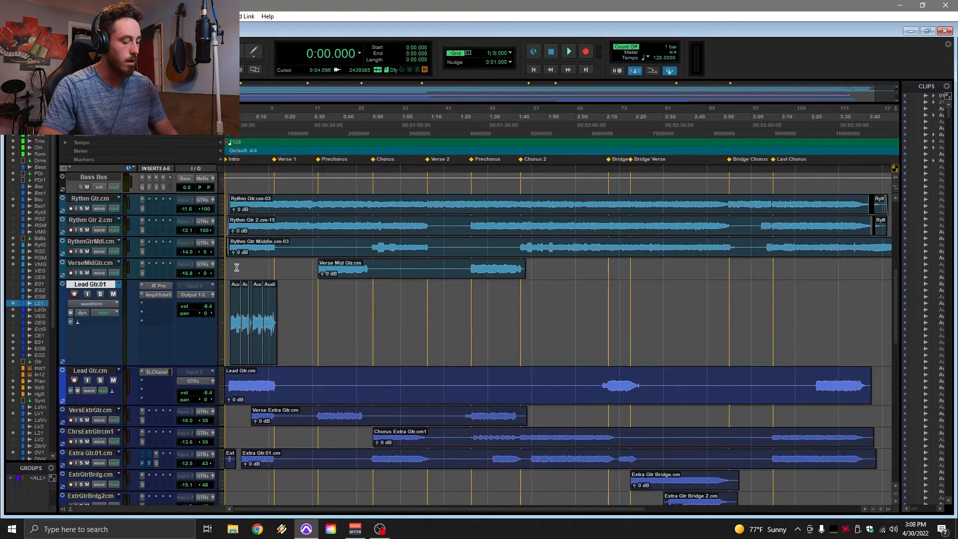
pyautogui.press('t')
pyautogui.press('t')
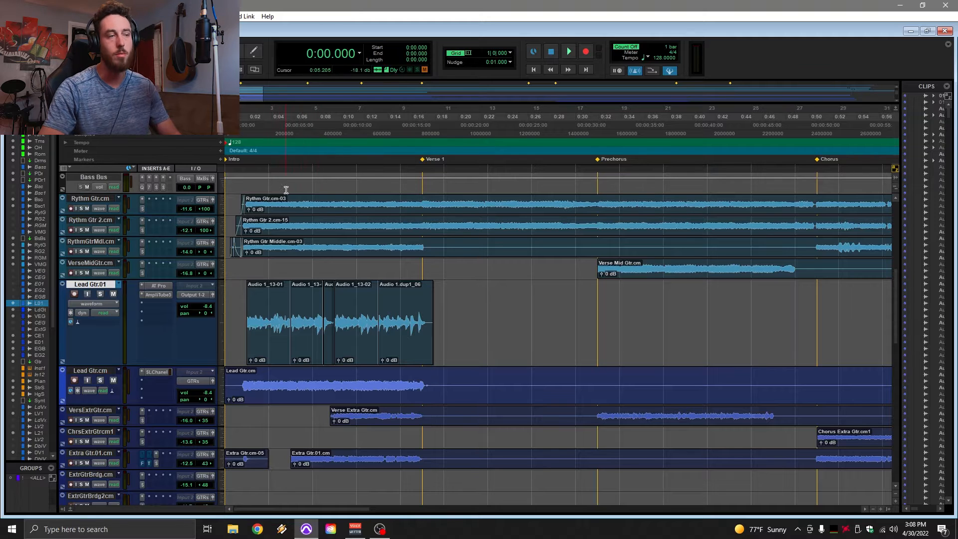
pyautogui.press('space')
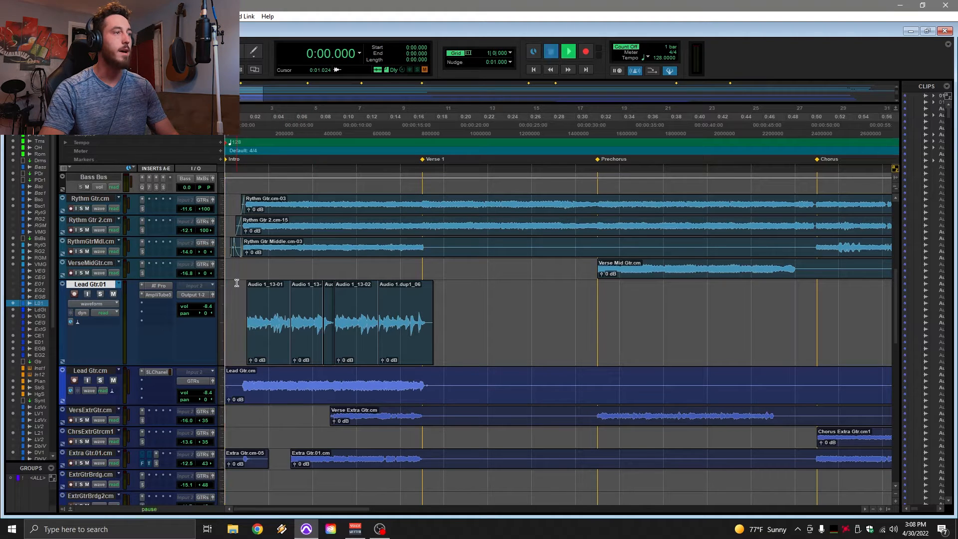
pyautogui.press('space')
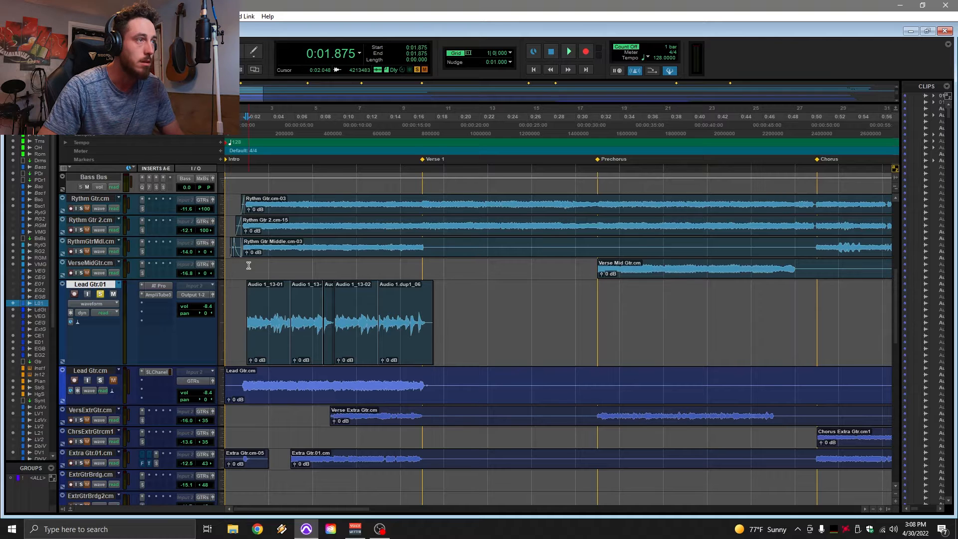
pyautogui.press('Return')
pyautogui.press('space')
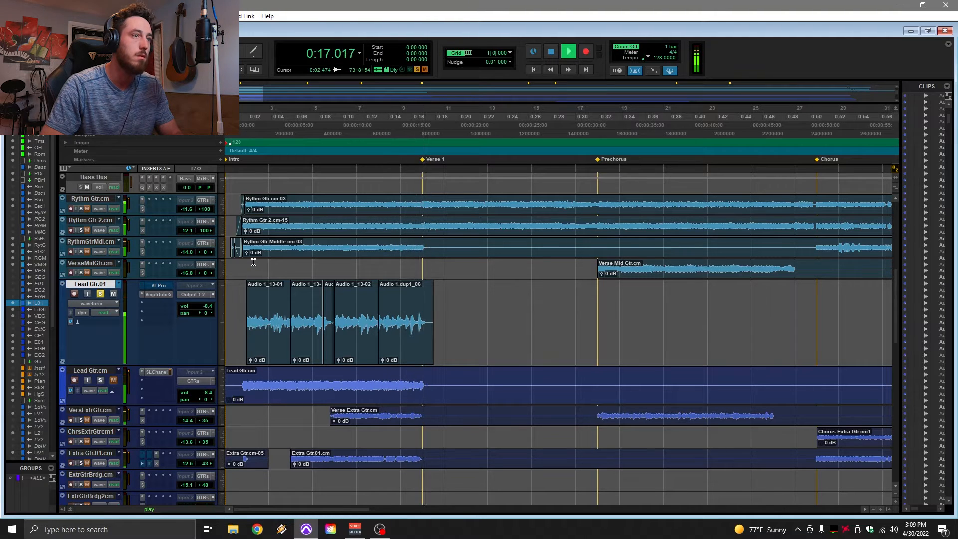
pyautogui.press('space')
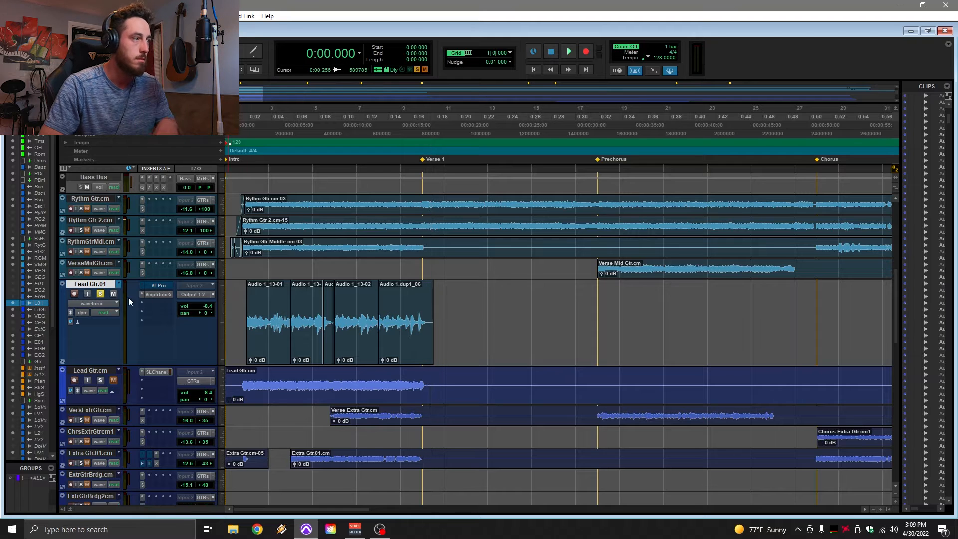
pyautogui.click(101, 294)
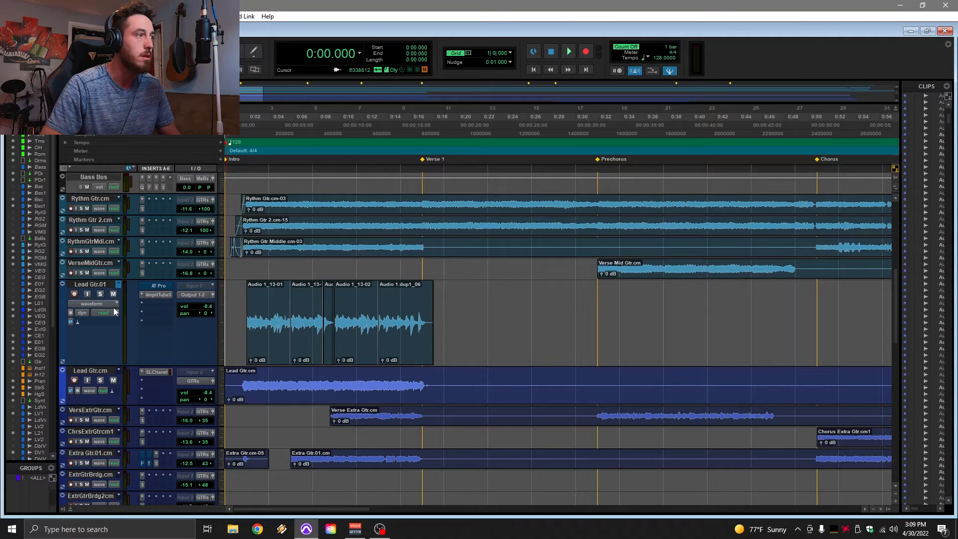
# Switch the Lead Gtr.01 track to its Lead Gtr playlist.
pyautogui.click(113, 306)
pyautogui.click(229, 287)
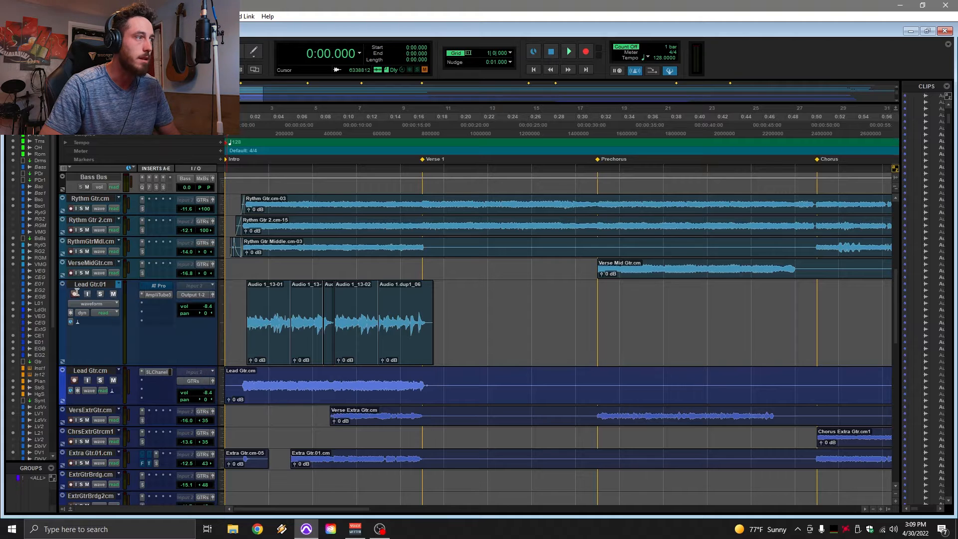
pyautogui.click(119, 286)
pyautogui.click(156, 332)
# Play the intro from the session start, muting the Lead Gtr source track during playback, and stop.
pyautogui.press('space')
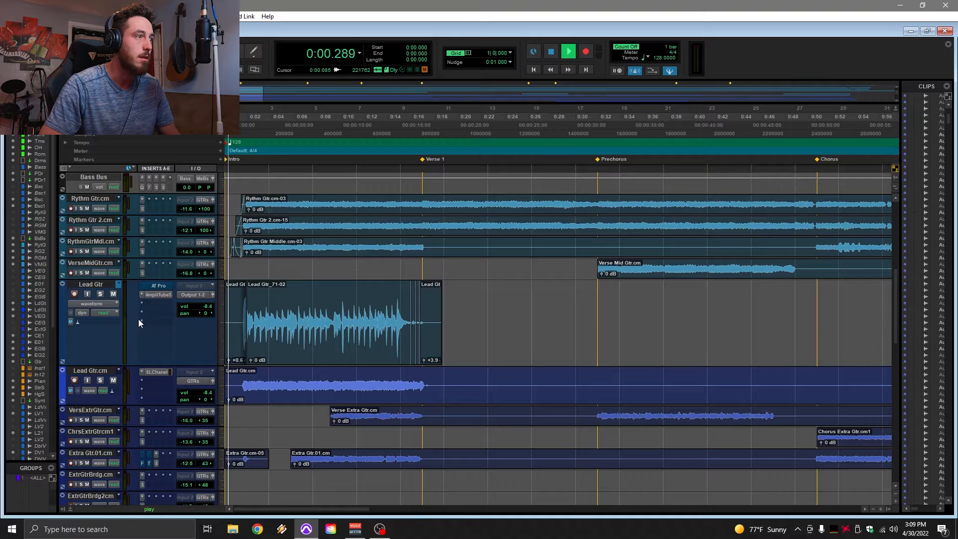
pyautogui.click(114, 293)
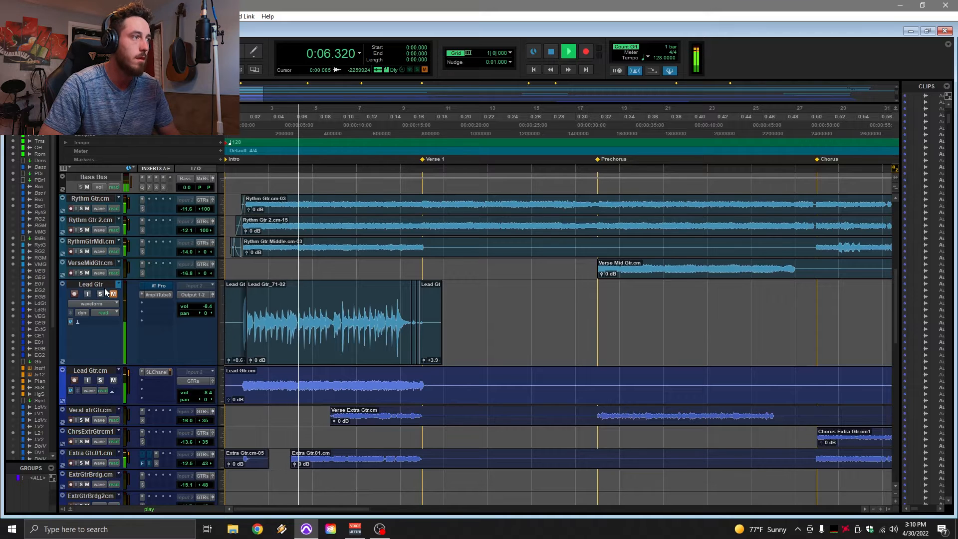
pyautogui.press('space')
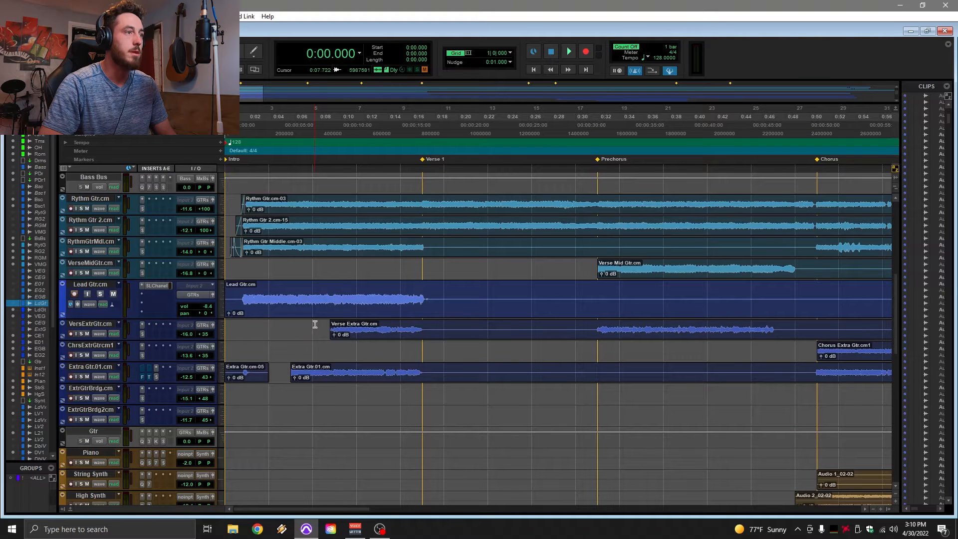
# Play from 0:07.500 with the Lead Gtr.cm track soloed, then stop.
pyautogui.click(315, 325)
pyautogui.press('space')
pyautogui.click(101, 294)
pyautogui.press('space')
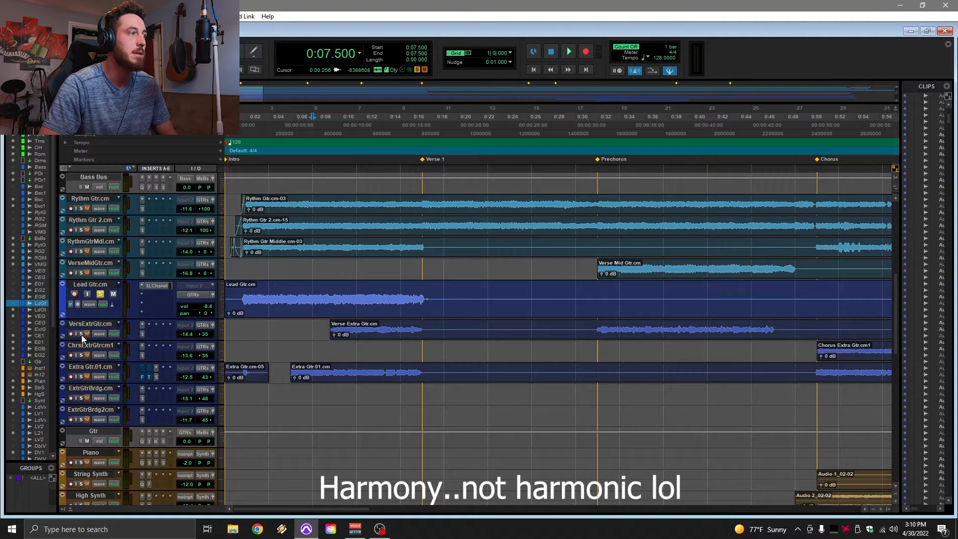
# Compare Lead Gtr.cm with the VersExtrGtr.cm harmony by playing from 0:07.500 and toggling the lead's solo.
pyautogui.press('space')
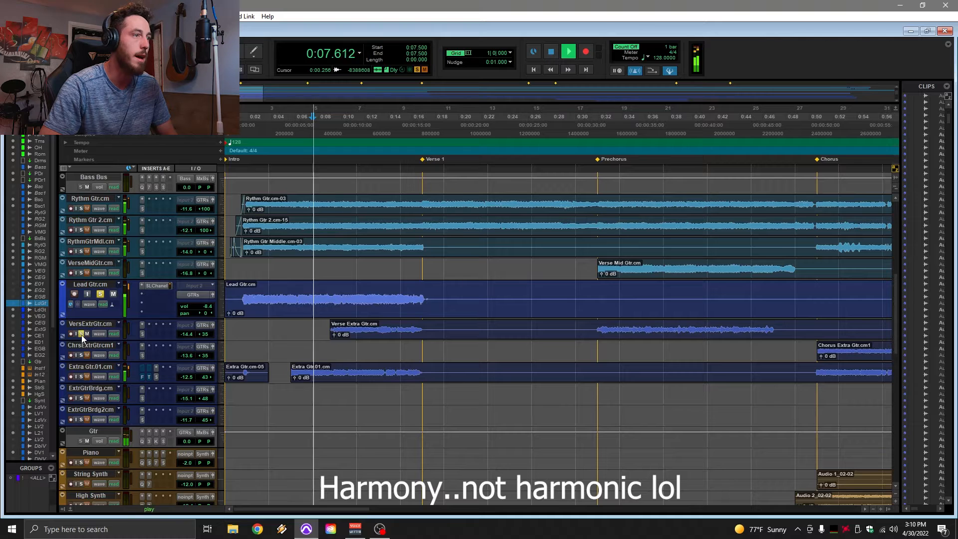
pyautogui.click(101, 294)
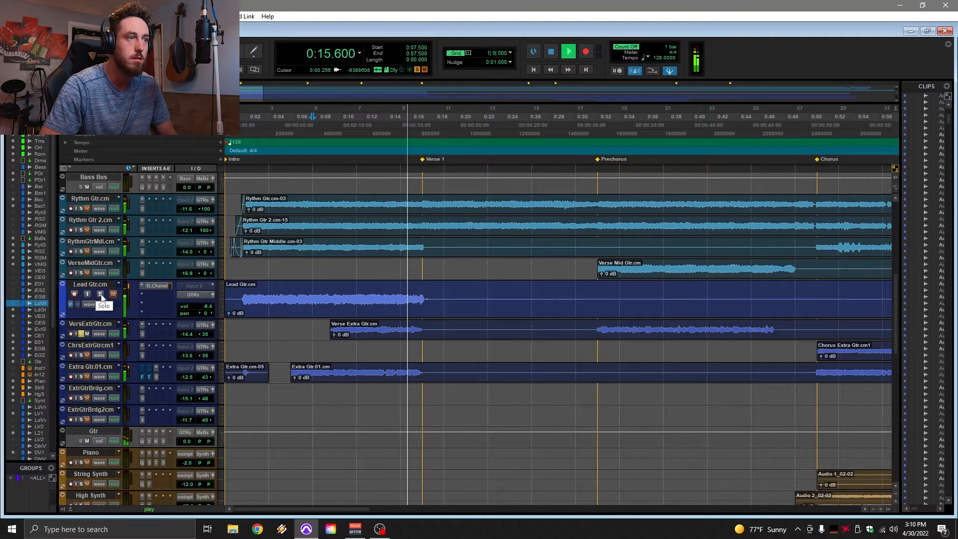
pyautogui.press('space')
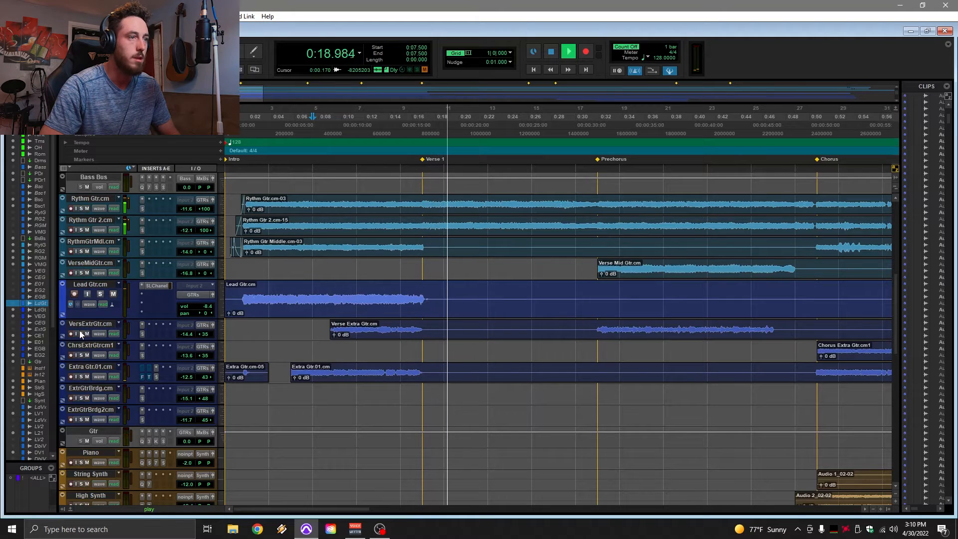
# Listen to the full mix with the drum tracks in view, stop playback and return to the guitar tracks.
pyautogui.scroll(10, 342, 273)
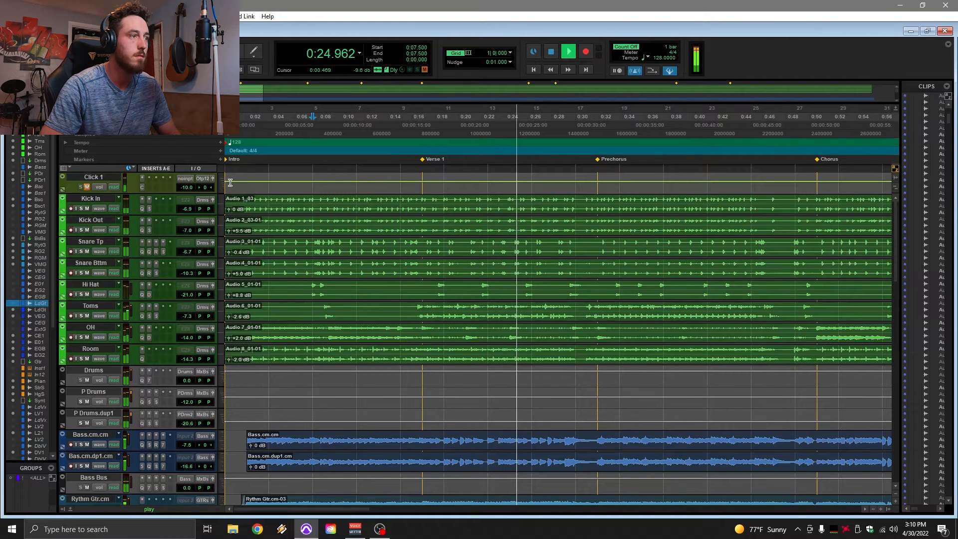
pyautogui.press('space')
pyautogui.scroll(-8, 217, 234)
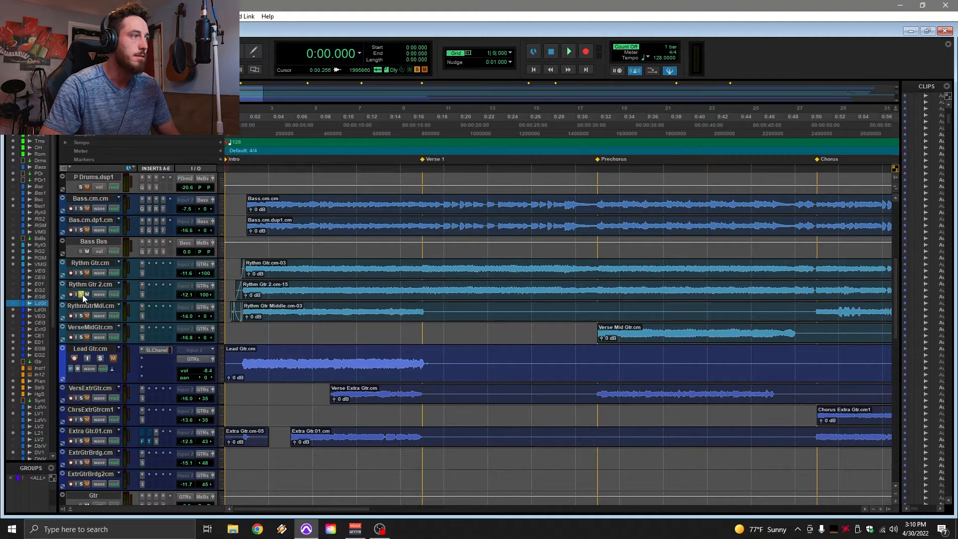
# Play from the session start while soloing RythmGtrMdl.cm, Rythm Gtr 2.cm and Rythm Gtr.cm in turn.
pyautogui.press('space')
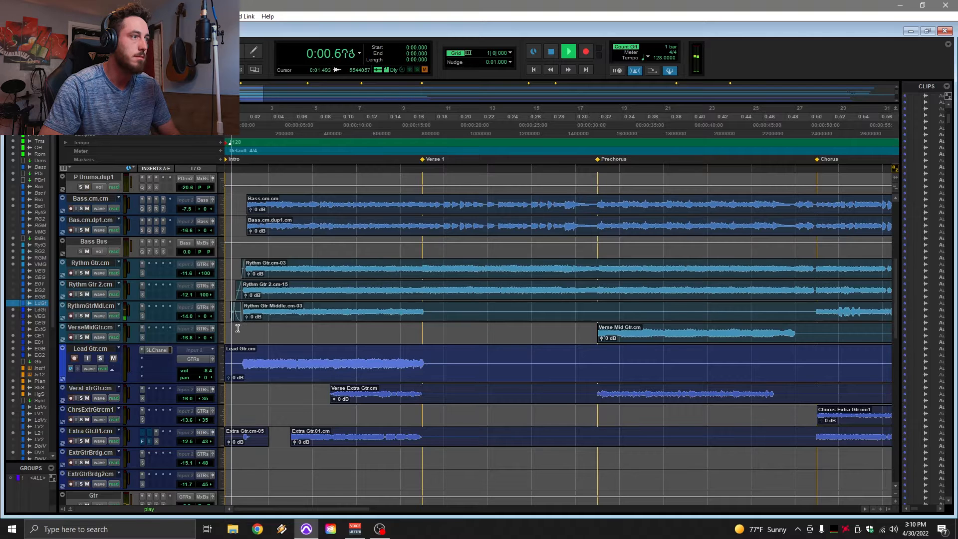
pyautogui.click(82, 315)
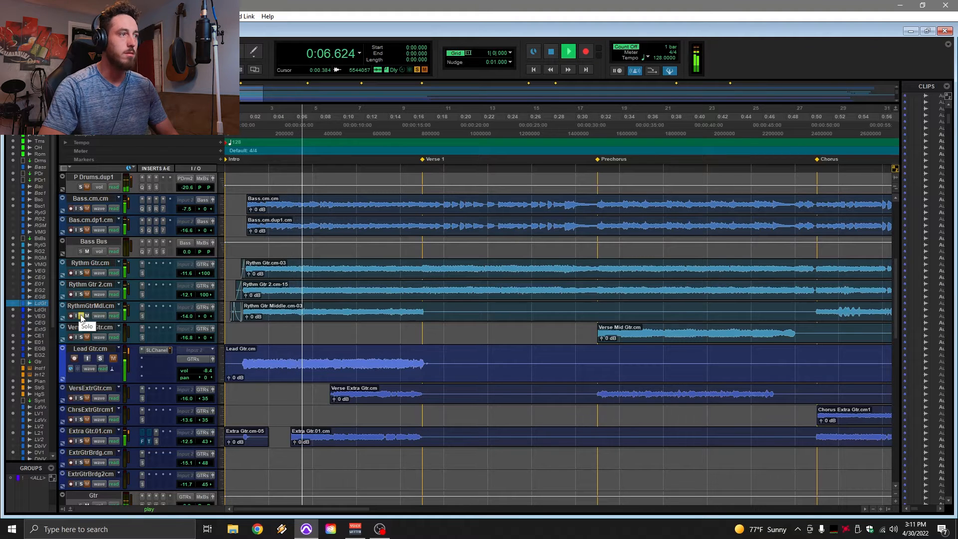
pyautogui.click(81, 316)
pyautogui.click(82, 294)
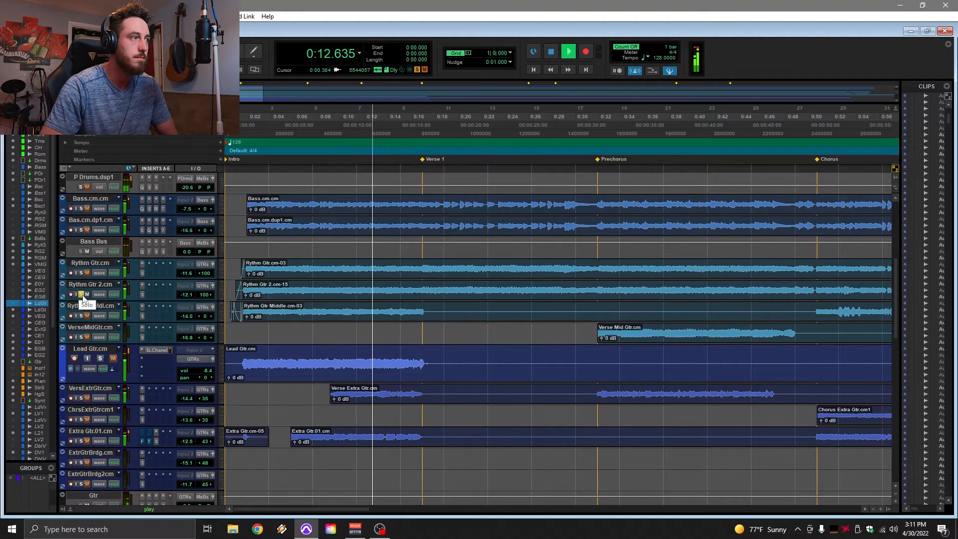
pyautogui.click(83, 295)
pyautogui.click(82, 273)
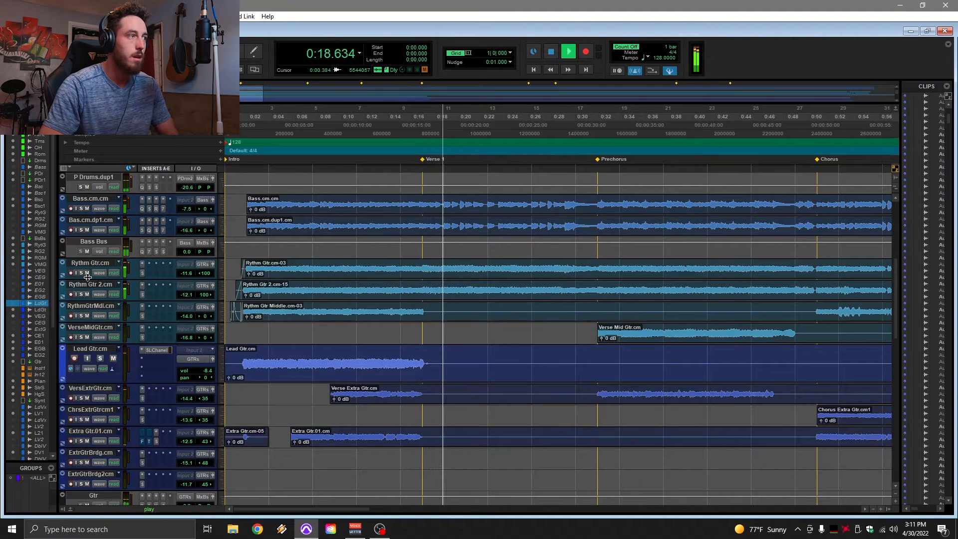
# Stop playback and adjust the Rythm Gtr.cm track to a taller height.
pyautogui.moveTo(84, 280); pyautogui.dragTo(87, 332)
pyautogui.press('space')
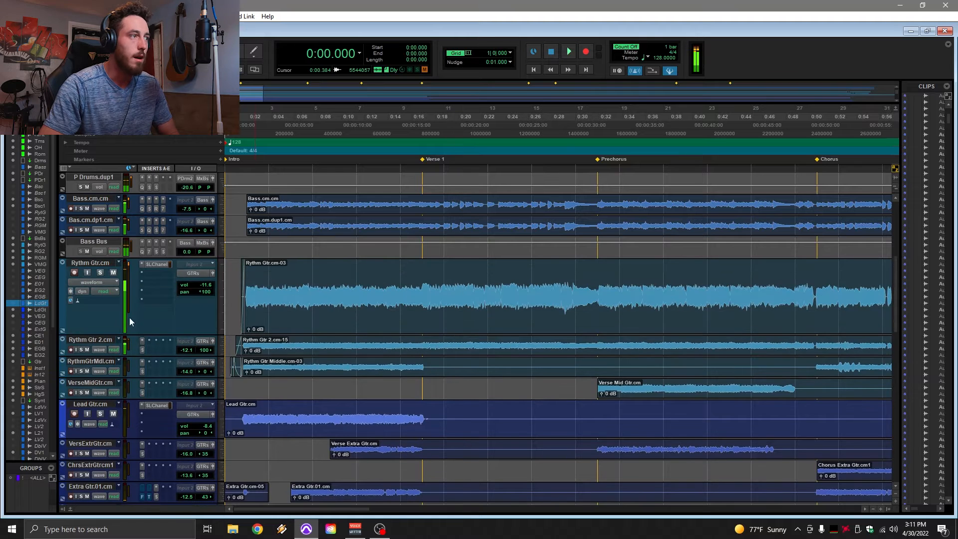
pyautogui.moveTo(99, 333)
pyautogui.mouseDown()
pyautogui.moveTo(99, 296)
pyautogui.moveTo(99, 314)
pyautogui.mouseUp()
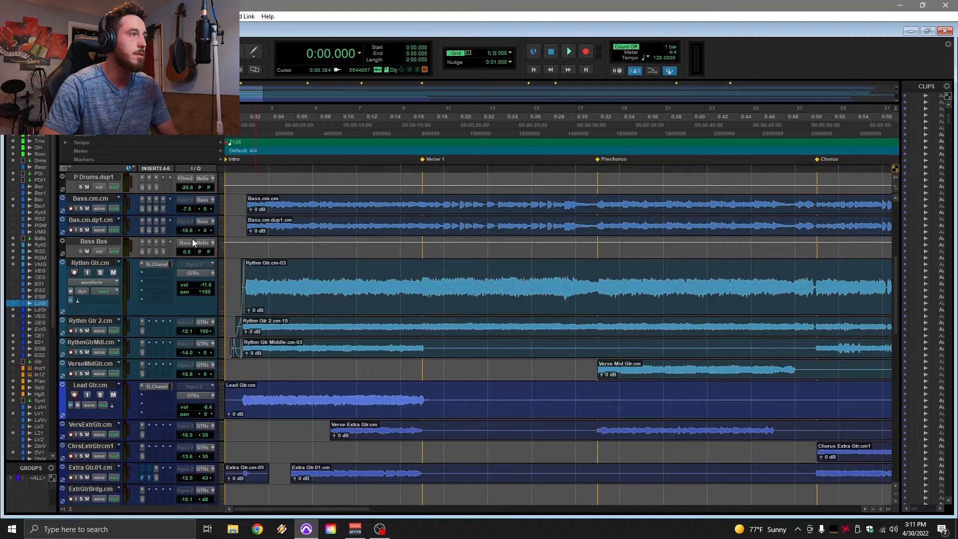
# Show the hidden inactive Rythm Gtr source track to view its edited clips, then hide it again.
pyautogui.click(40, 297)
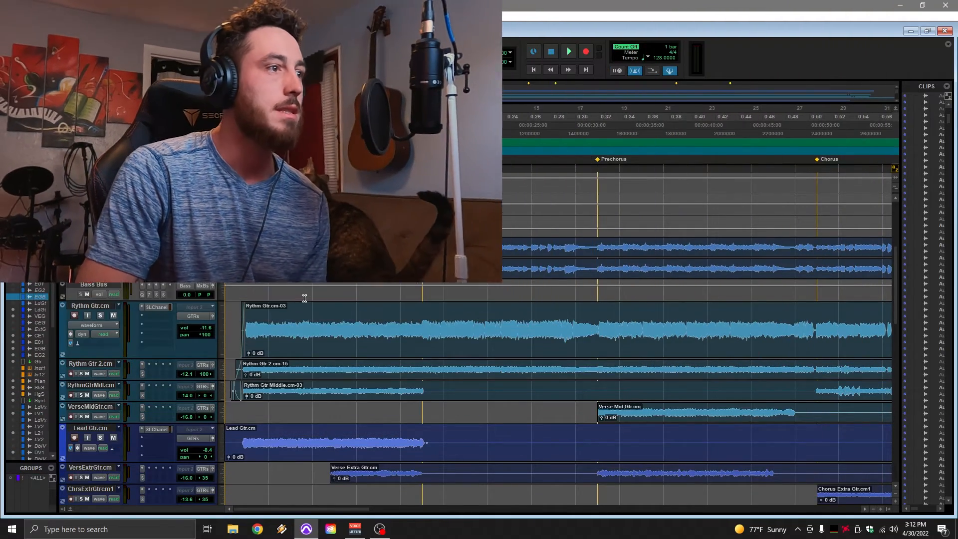
pyautogui.scroll(-3, 97, 247)
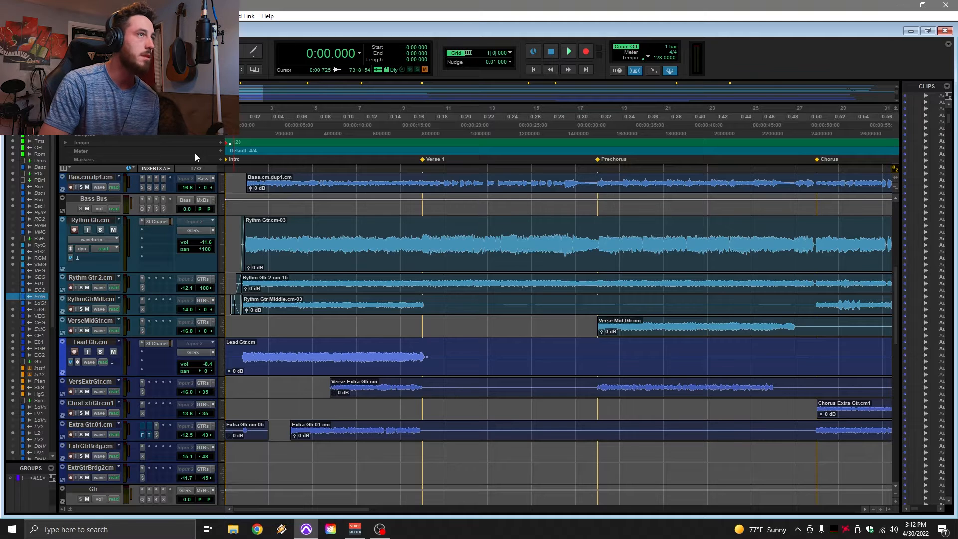
pyautogui.scroll(-2, 145, 254)
pyautogui.scroll(3, 157, 240)
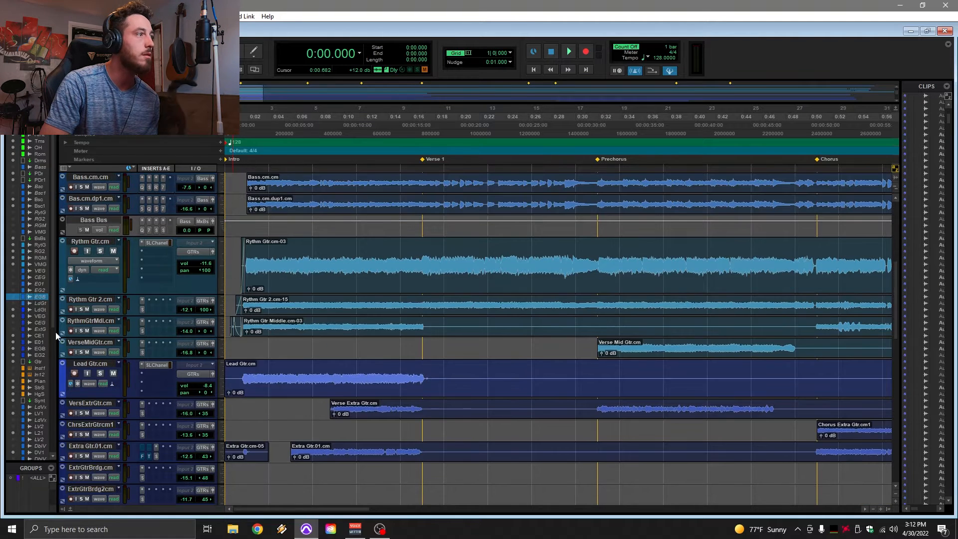
pyautogui.click(13, 212)
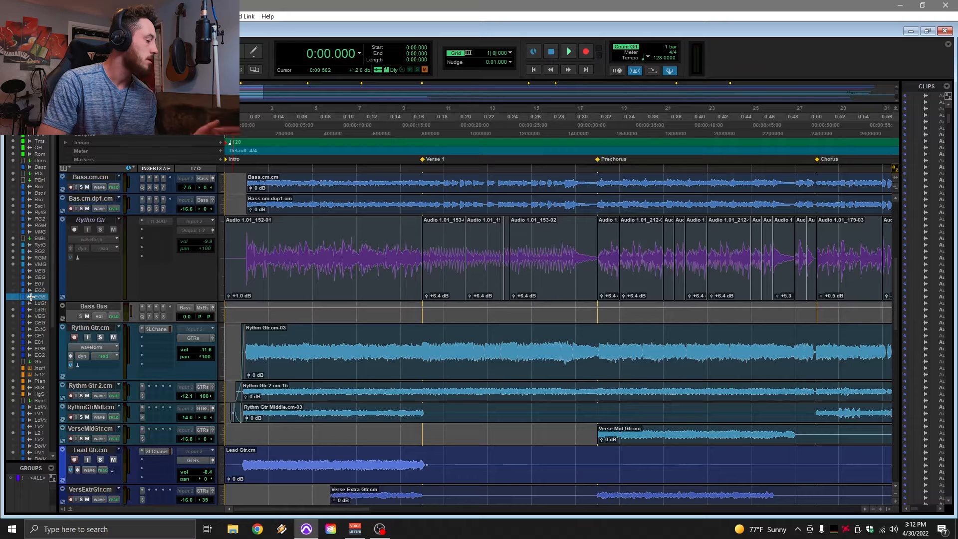
pyautogui.rightClick(78, 223)
pyautogui.click(109, 224)
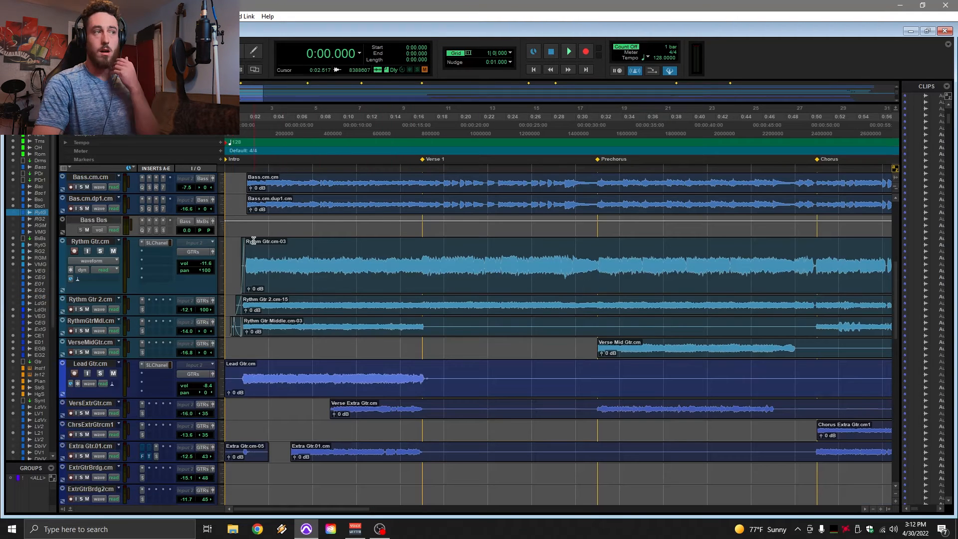
# Increase the height of the Rythm Gtr.cm track, open its SSLChannel plug-in and move the window fully into view.
pyautogui.scroll(-3, 250, 252)
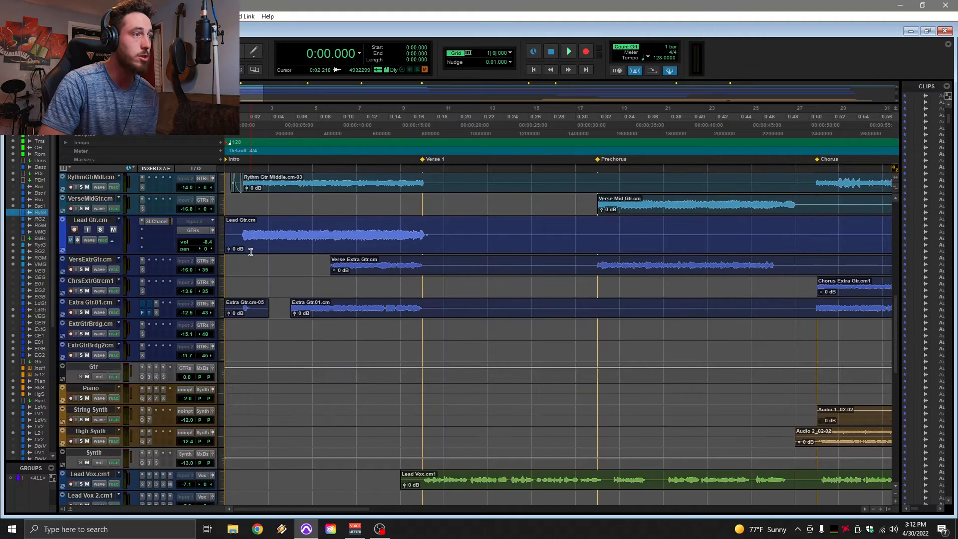
pyautogui.scroll(3, 251, 252)
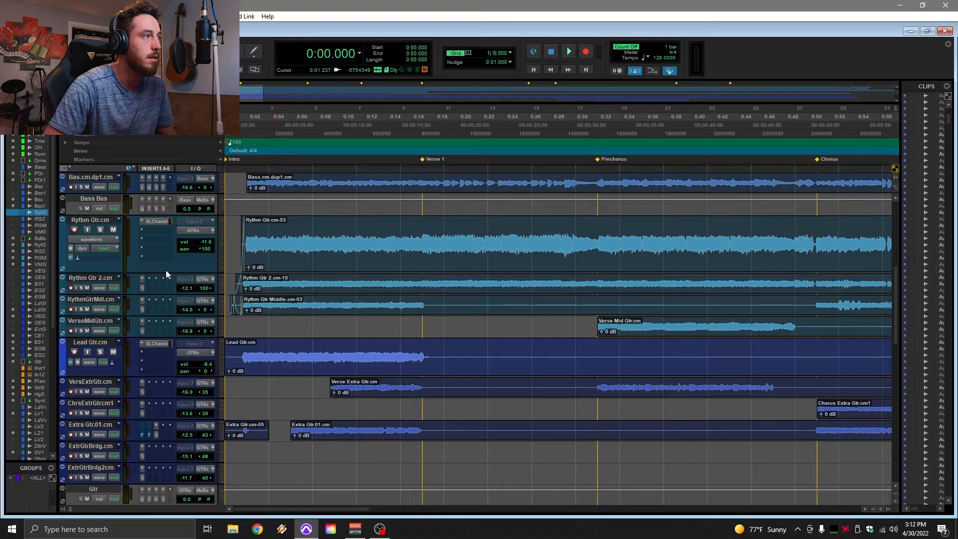
pyautogui.moveTo(174, 270); pyautogui.dragTo(174, 320)
pyautogui.click(155, 222)
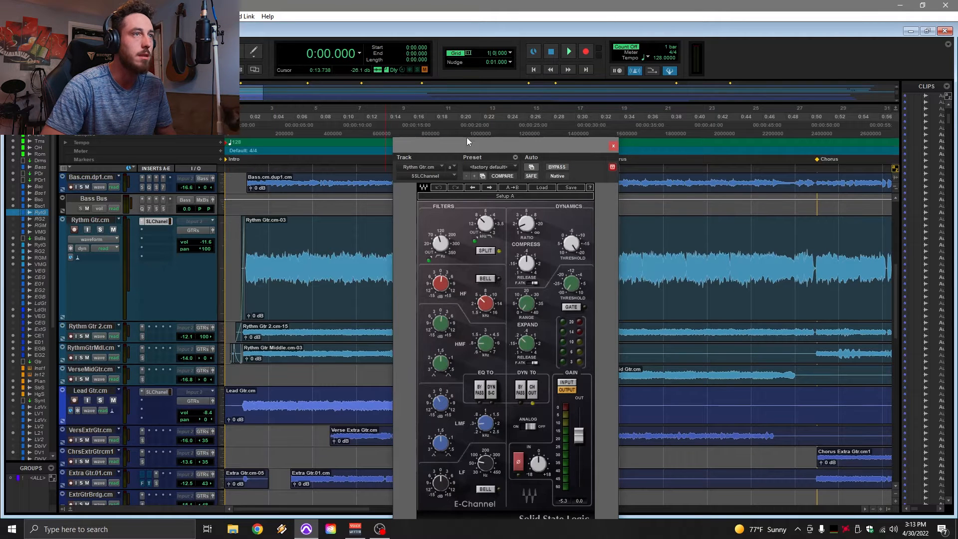
pyautogui.moveTo(460, 145); pyautogui.dragTo(431, 59)
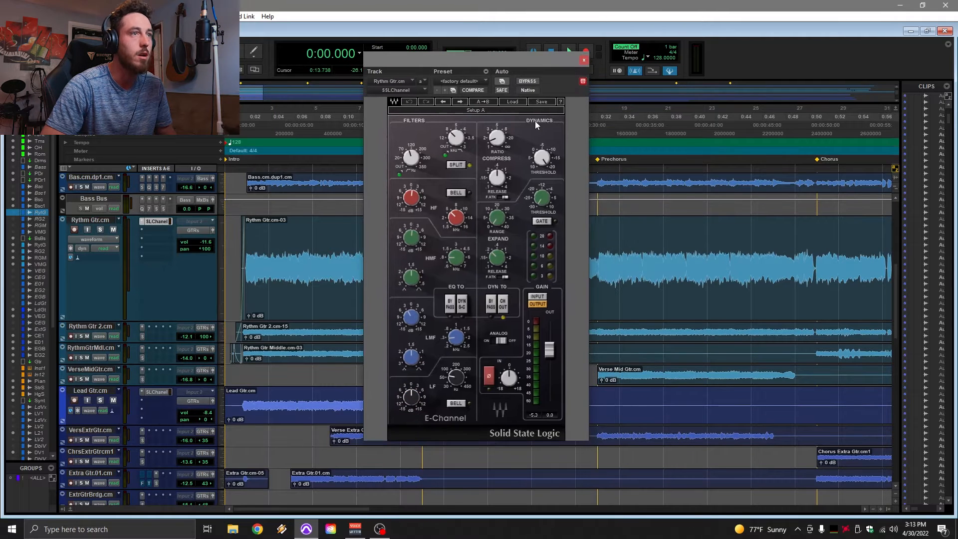
# Play from 0:03.750 while viewing the rhythm guitar's SSLChannel dynamics section, stop playback and close the plug-in window.
pyautogui.click(268, 229)
pyautogui.press('space')
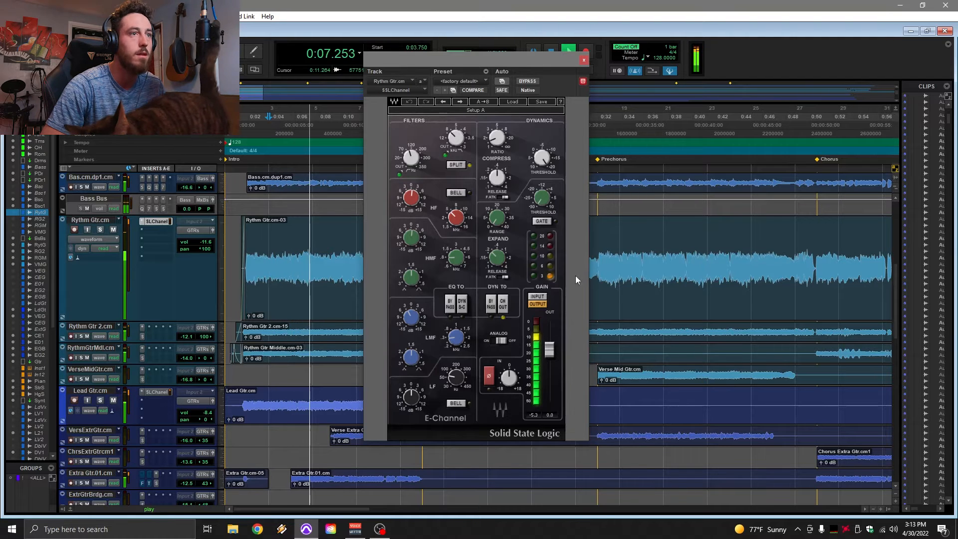
pyautogui.press('space')
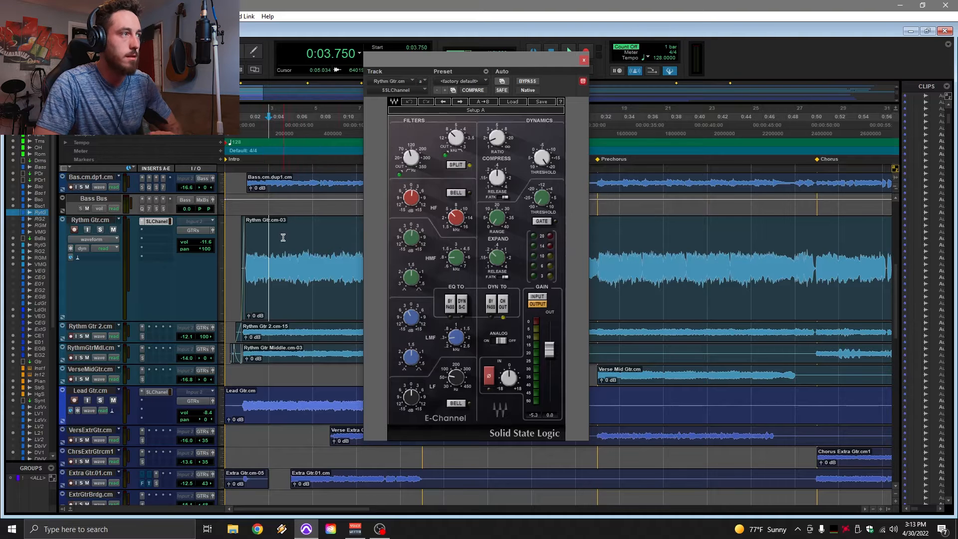
pyautogui.click(585, 61)
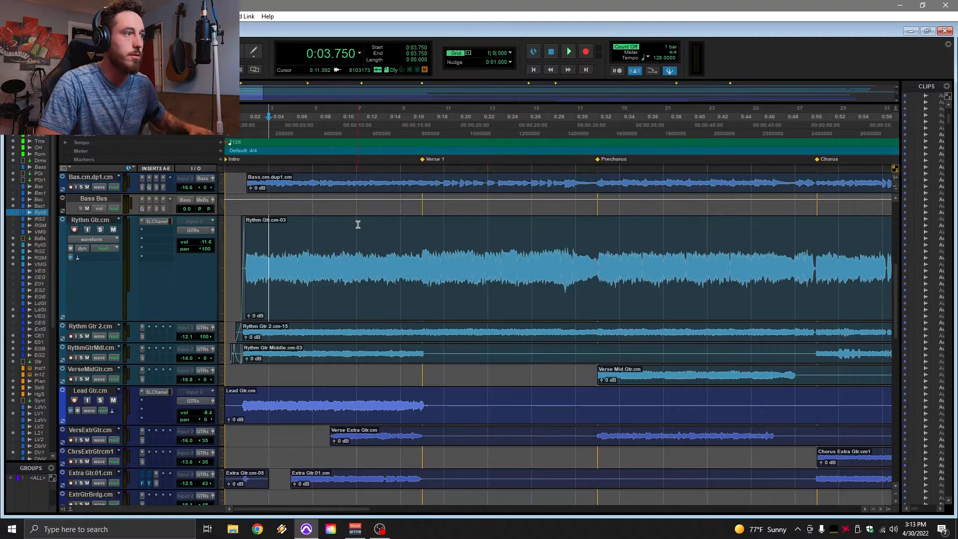
# Play the mix from the Verse 1 marker at 0:16.875.
pyautogui.scroll(-3, 267, 297)
pyautogui.scroll(3, 190, 318)
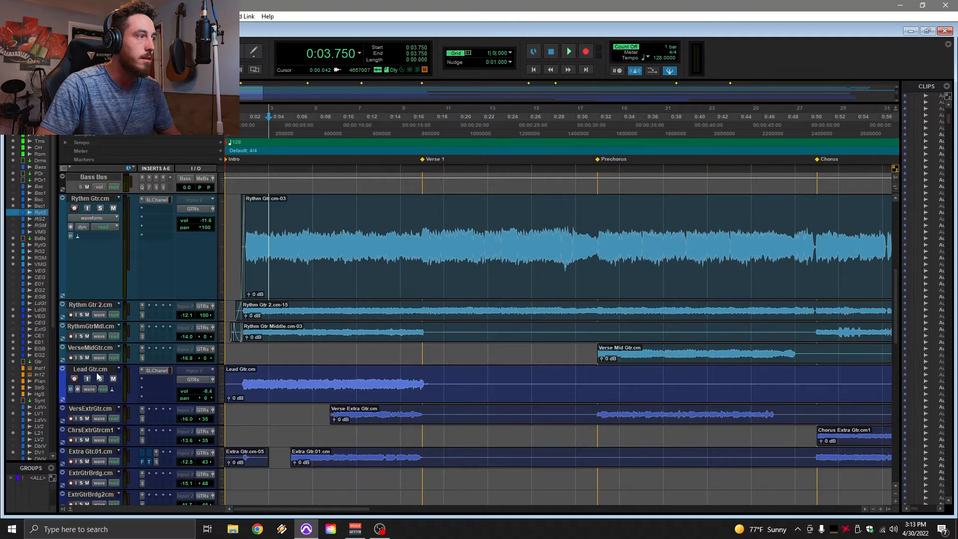
pyautogui.scroll(-1, 399, 323)
pyautogui.click(424, 349)
pyautogui.press('space')
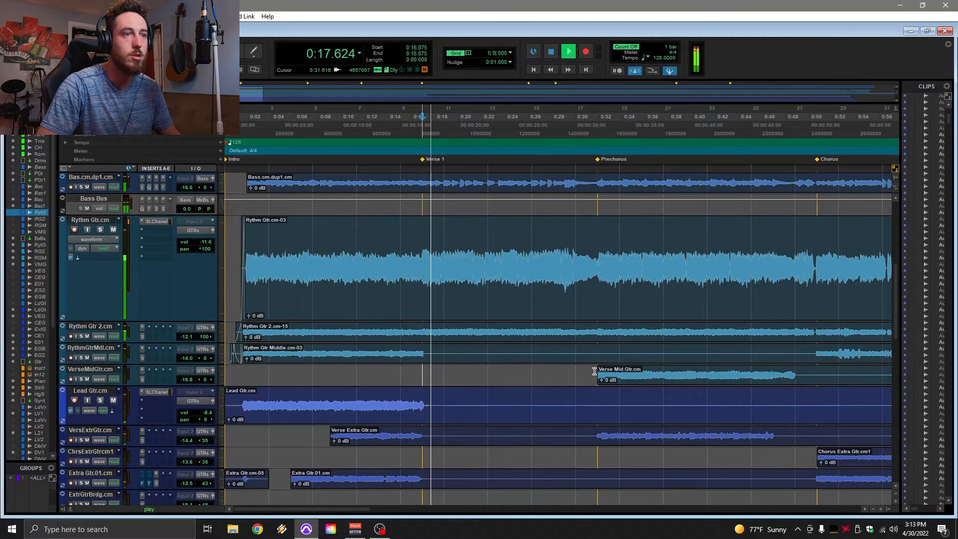
# Play from the Prechorus marker at 0:31.875, solo Rythm Gtr.cm and Rythm Gtr 2.cm, and clear the solos.
pyautogui.click(595, 372)
pyautogui.press('space')
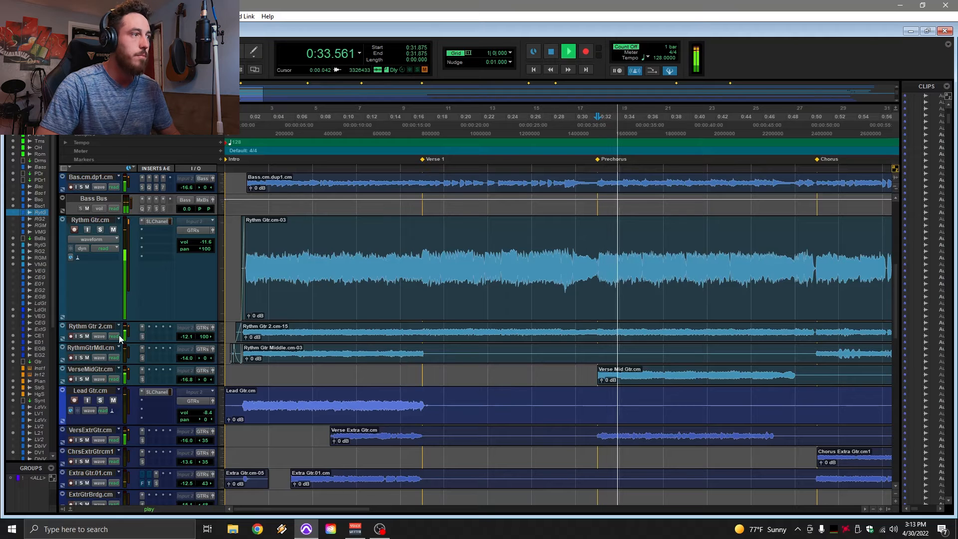
pyautogui.click(100, 230)
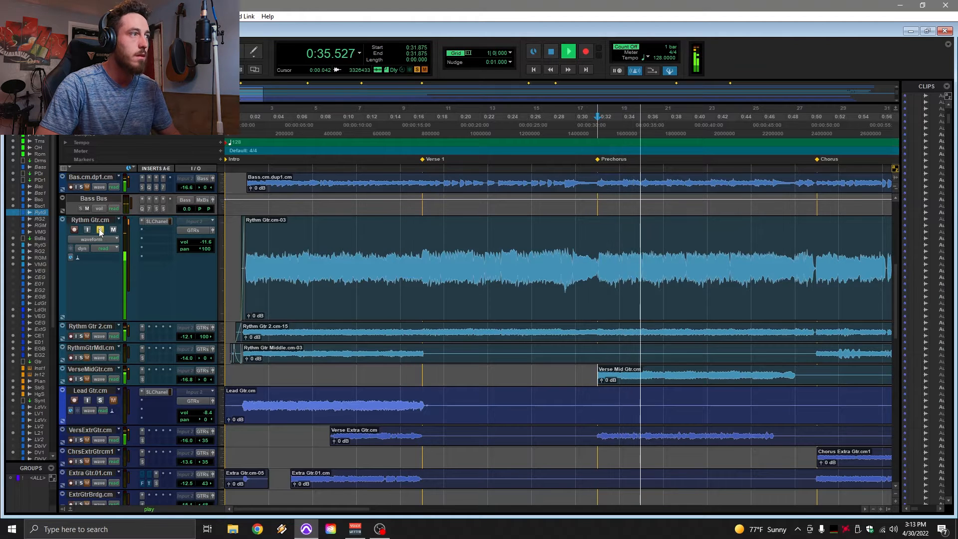
pyautogui.click(82, 337)
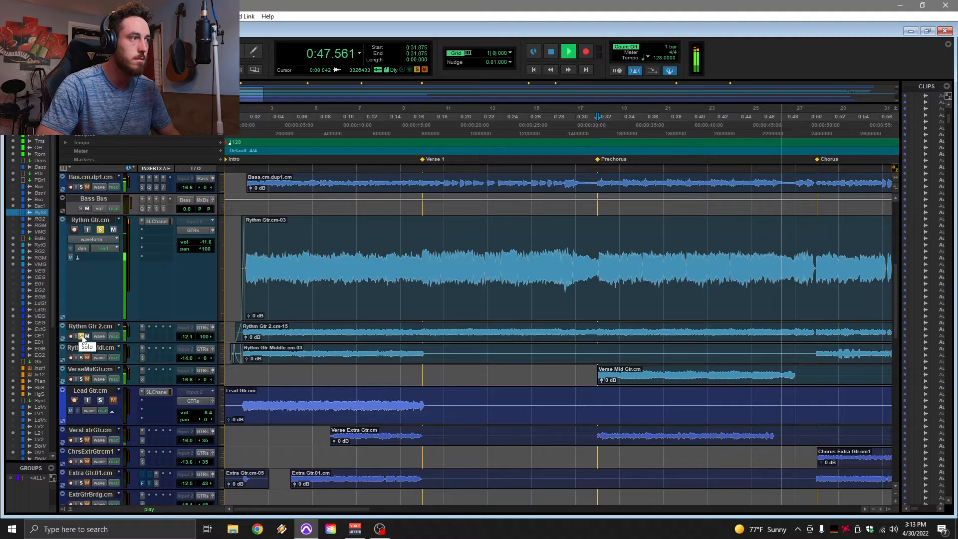
pyautogui.click(99, 230)
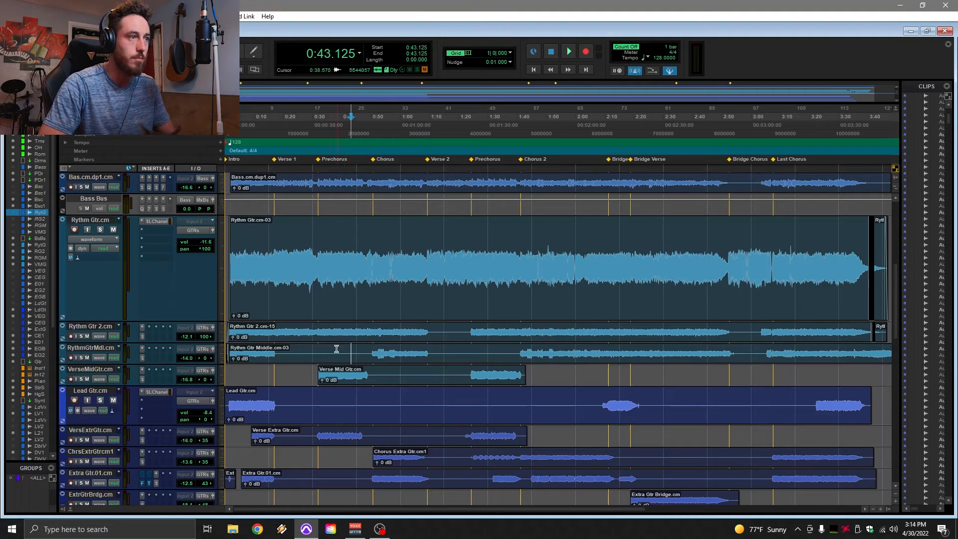
# Play from Verse 1 at 0:16.875, soloing Rythm Gtr.cm and adding Rythm Gtr 2.cm, and clear both solos before stopping playback.
pyautogui.click(276, 351)
pyautogui.press('space')
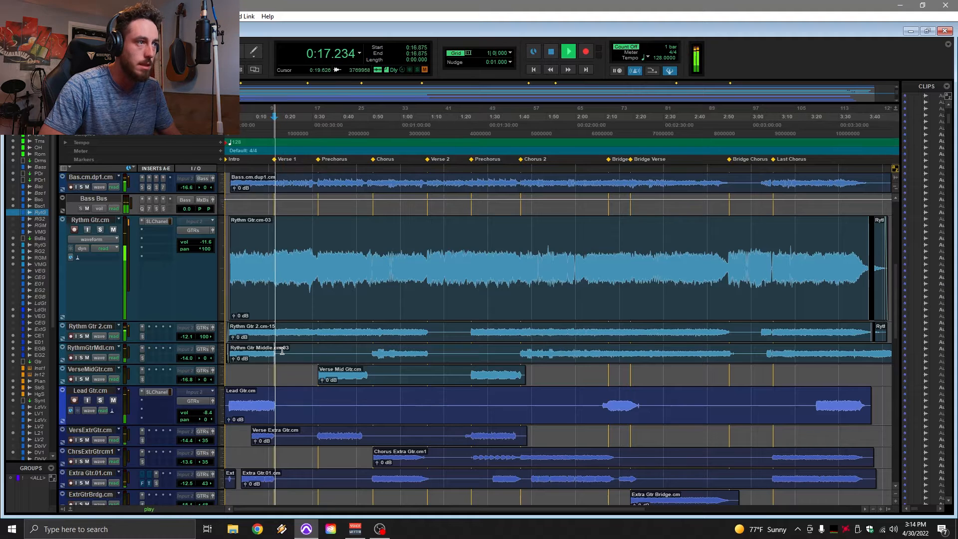
pyautogui.click(100, 229)
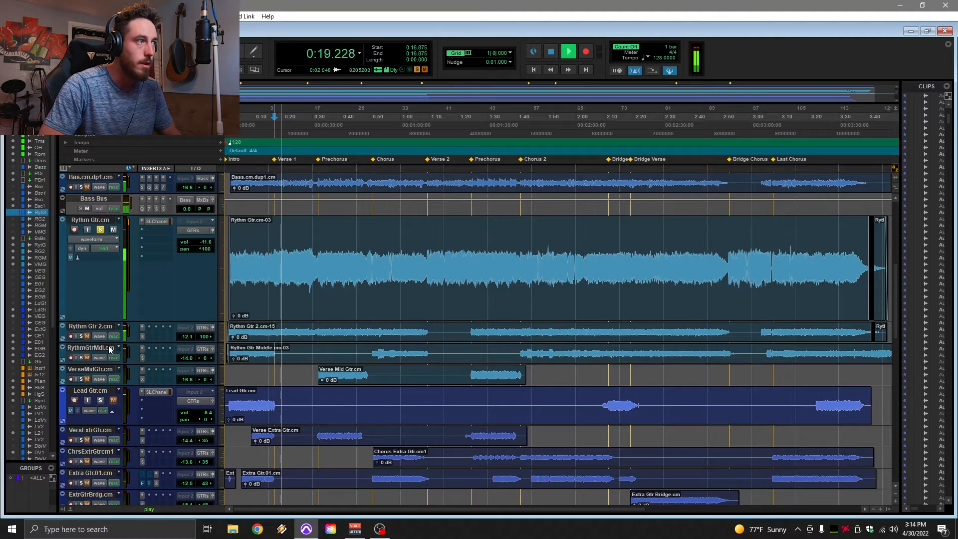
pyautogui.click(81, 336)
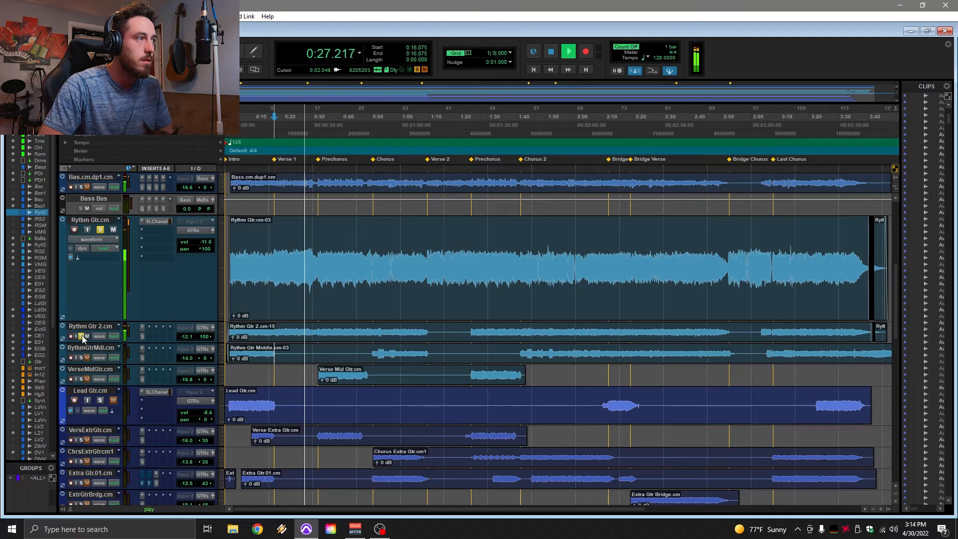
pyautogui.click(82, 337)
pyautogui.click(101, 229)
pyautogui.press('space')
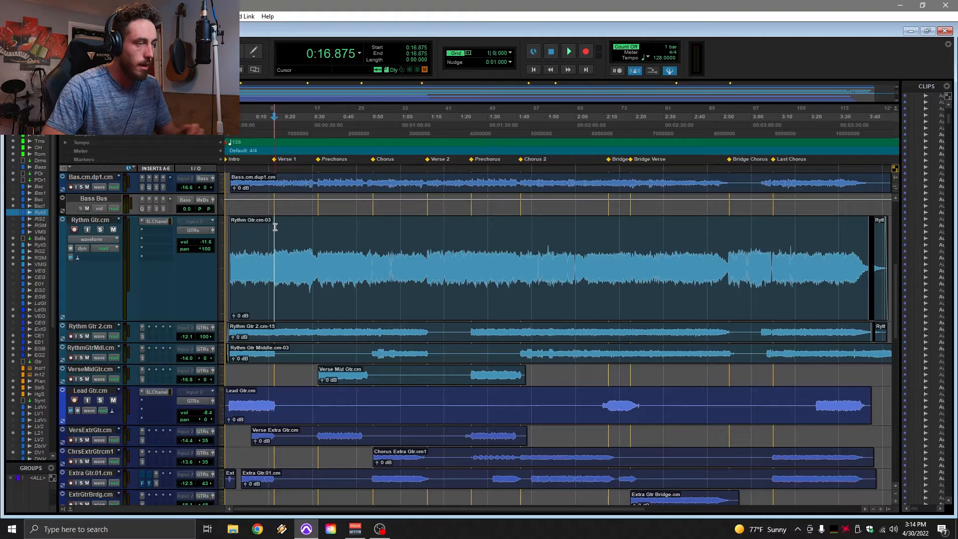
# Examine the Rythm Gtr.cm clip alongside the surrounding drum, bass and guitar tracks across the song's sections.
pyautogui.scroll(-3, 265, 269)
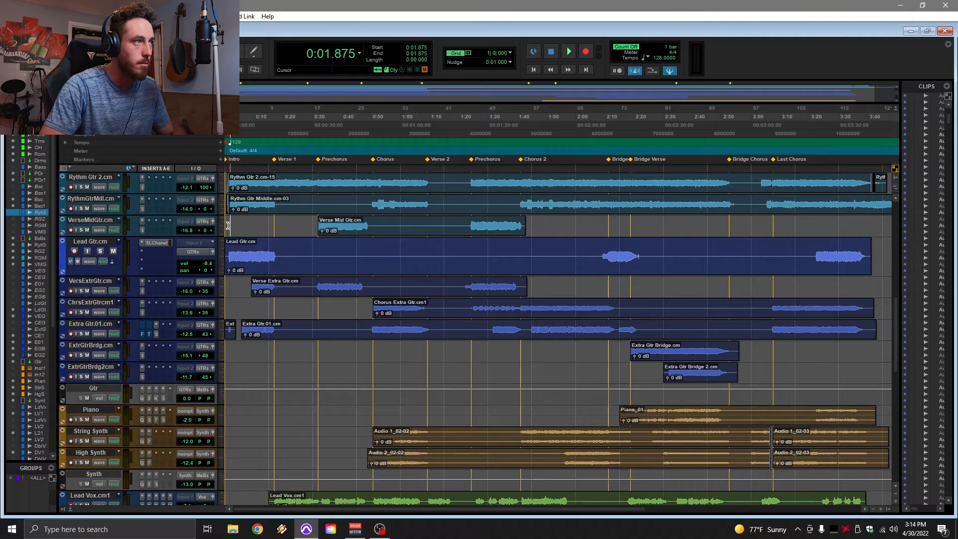
pyautogui.scroll(3, 262, 213)
pyautogui.scroll(2, 198, 229)
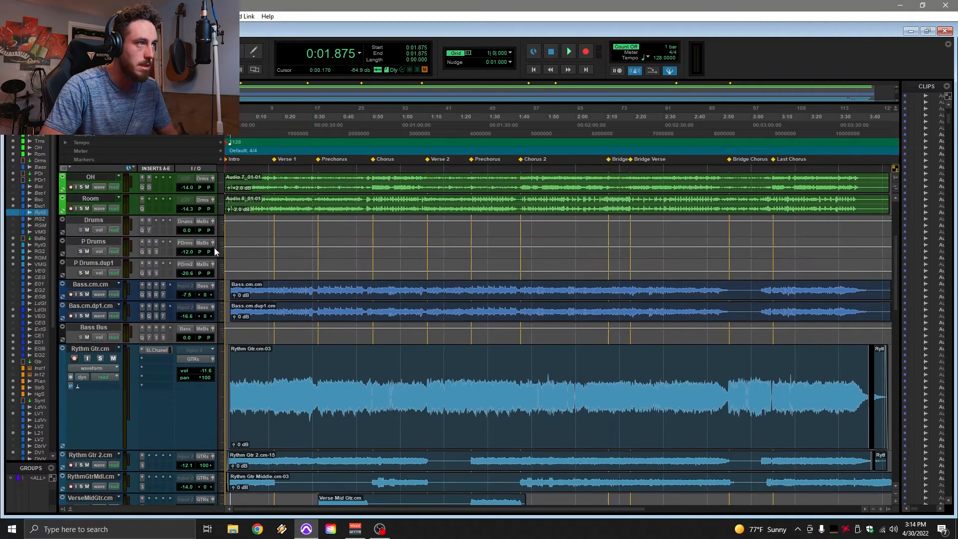
pyautogui.scroll(-2, 234, 283)
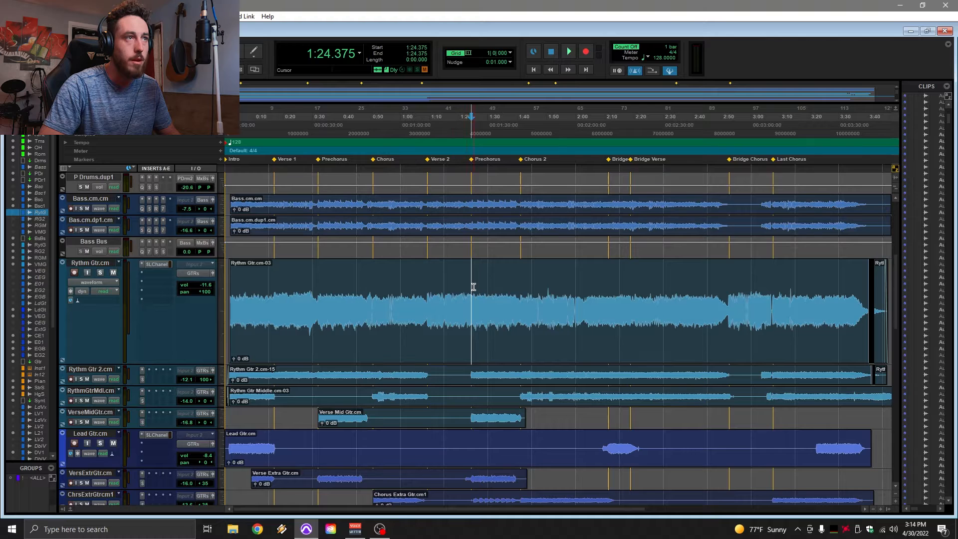
pyautogui.scroll(-1, 496, 300)
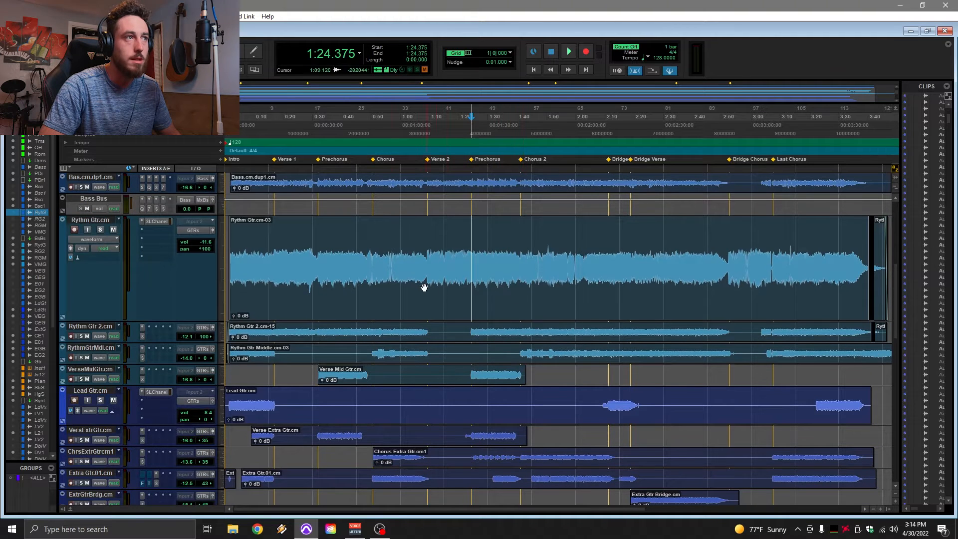
pyautogui.click(369, 292)
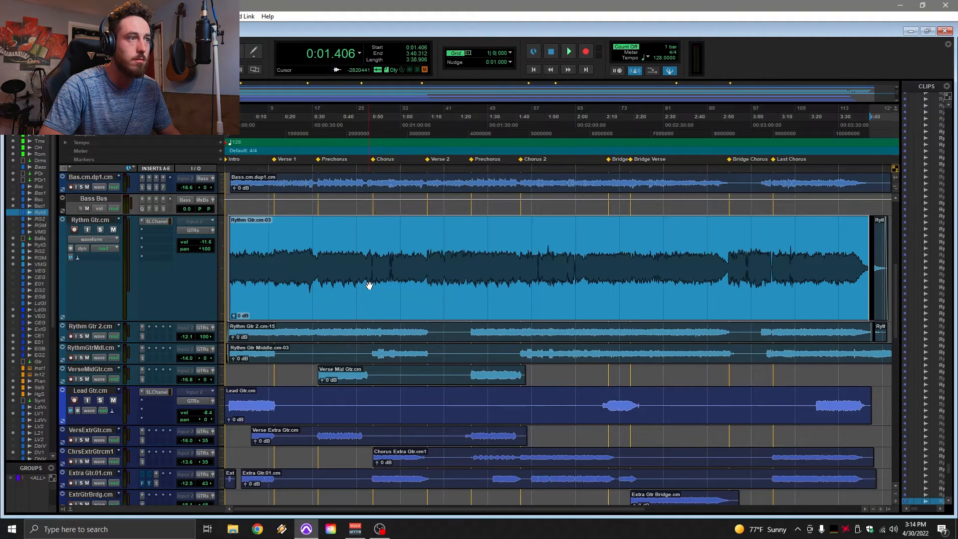
pyautogui.click(368, 252)
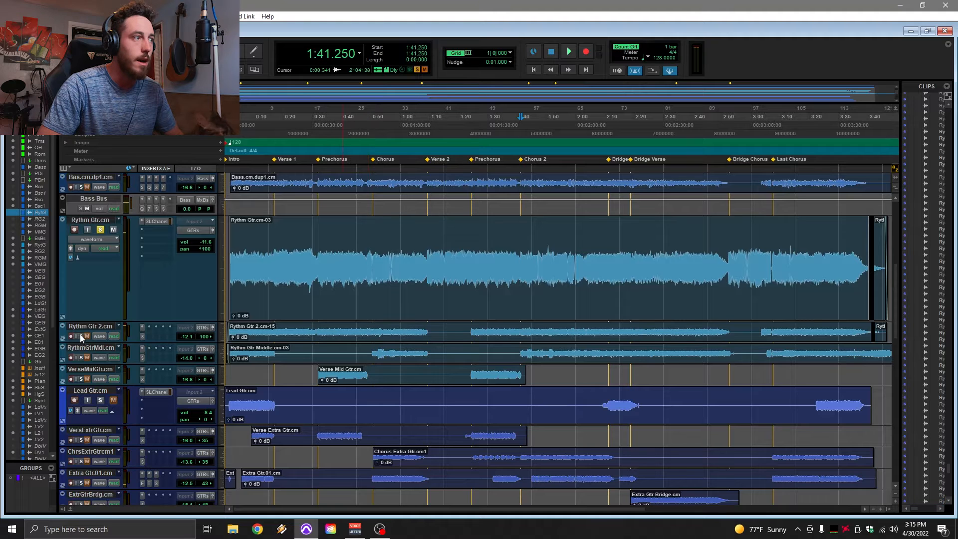
# Play from Chorus 2 at 1:41.250 with Rythm Gtr 2.cm soloed alongside Rythm Gtr.cm, clear both solos and stop.
pyautogui.click(81, 336)
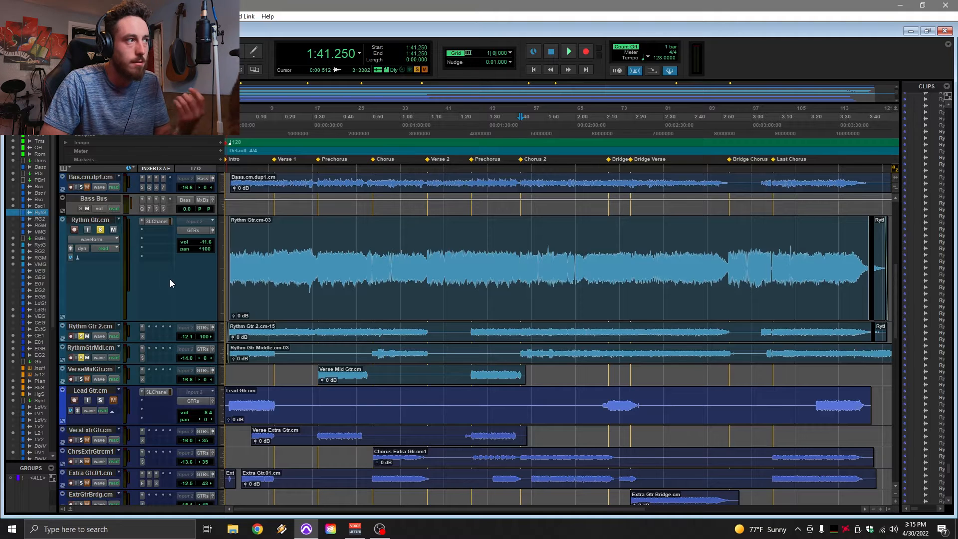
pyautogui.press('space')
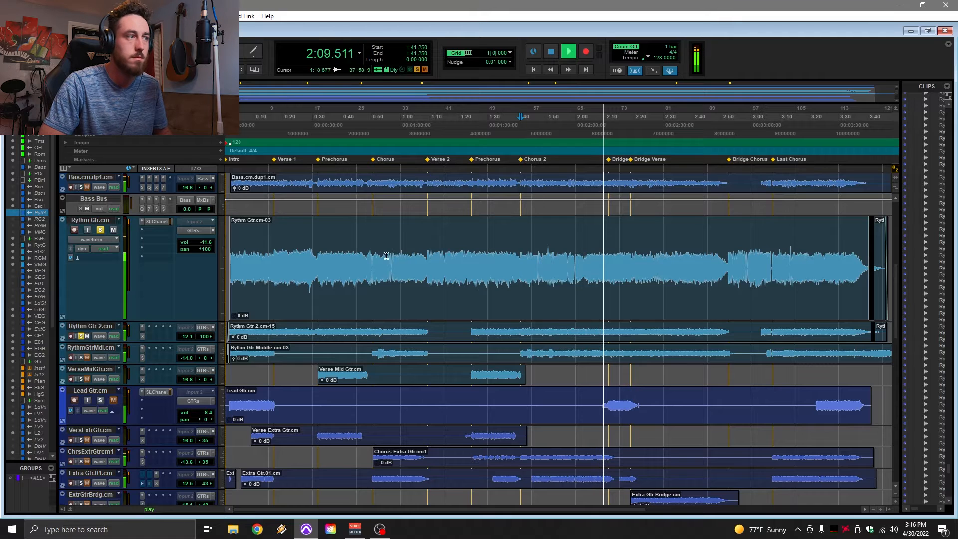
pyautogui.click(81, 336)
pyautogui.click(100, 230)
pyautogui.press('space')
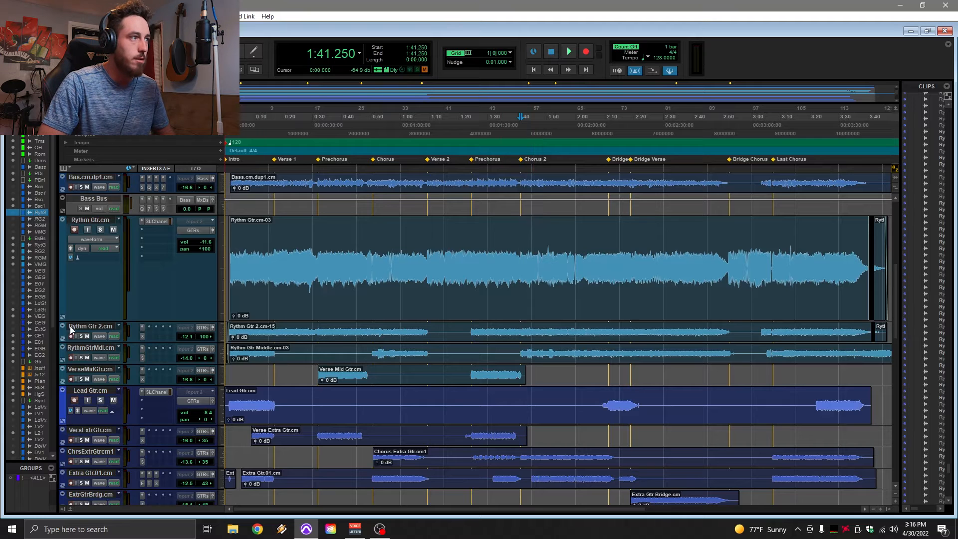
# Select the drum tracks from Kick In through Room and solo them together.
pyautogui.scroll(10, 98, 220)
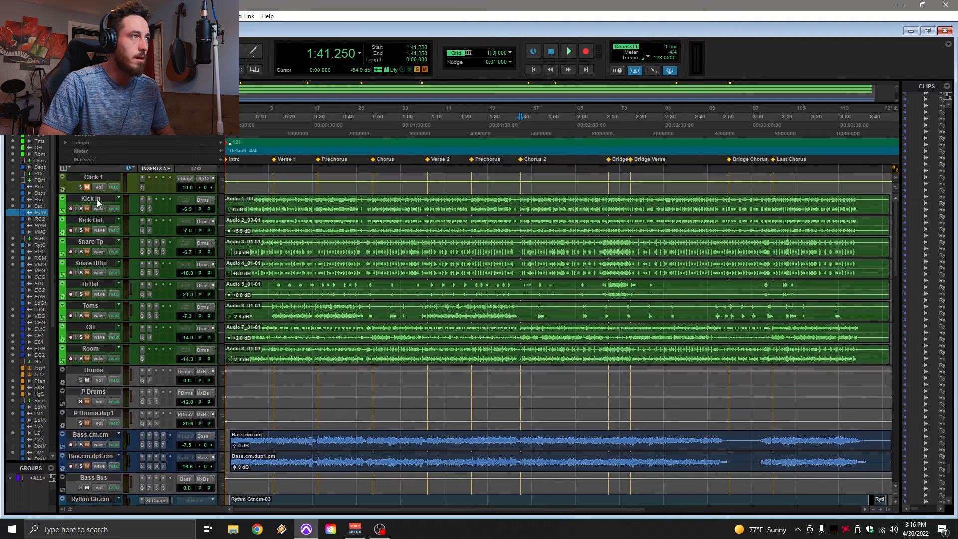
pyautogui.click(97, 198)
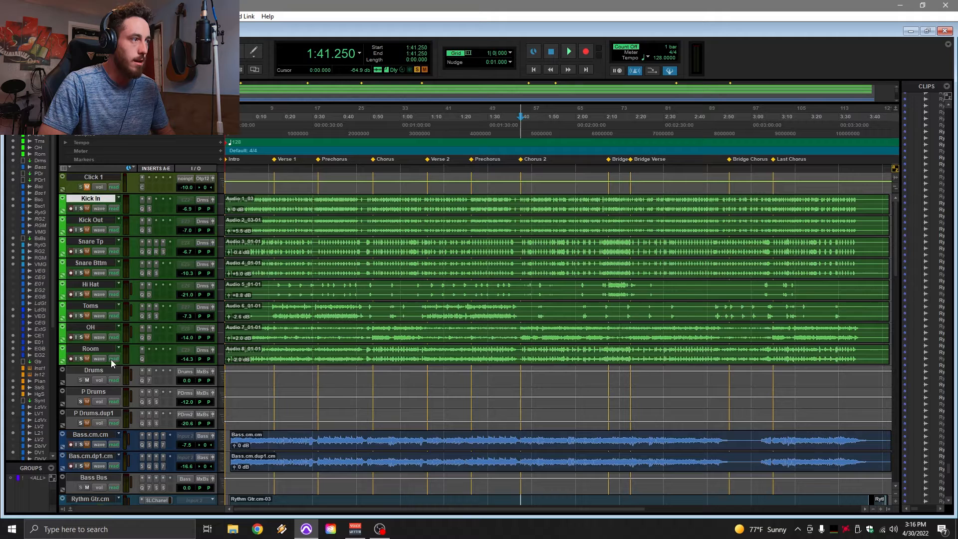
pyautogui.keyDown('shift'); pyautogui.click(101, 349); pyautogui.keyUp('shift')
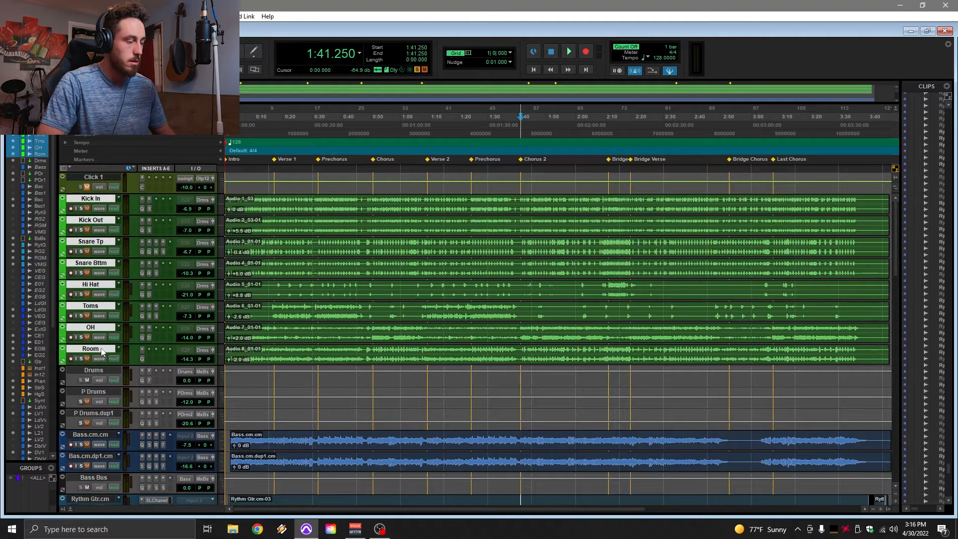
pyautogui.click(82, 209)
# Play from 1:41.250 with the drum tracks and both rhythm guitars soloed, and stop playback.
pyautogui.press('space')
pyautogui.scroll(-3, 617, 386)
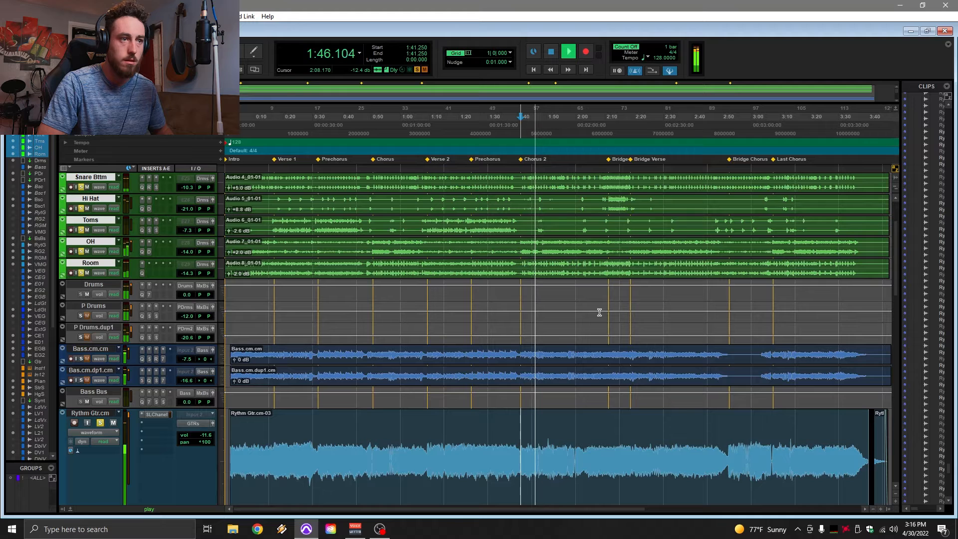
pyautogui.scroll(-1, 597, 314)
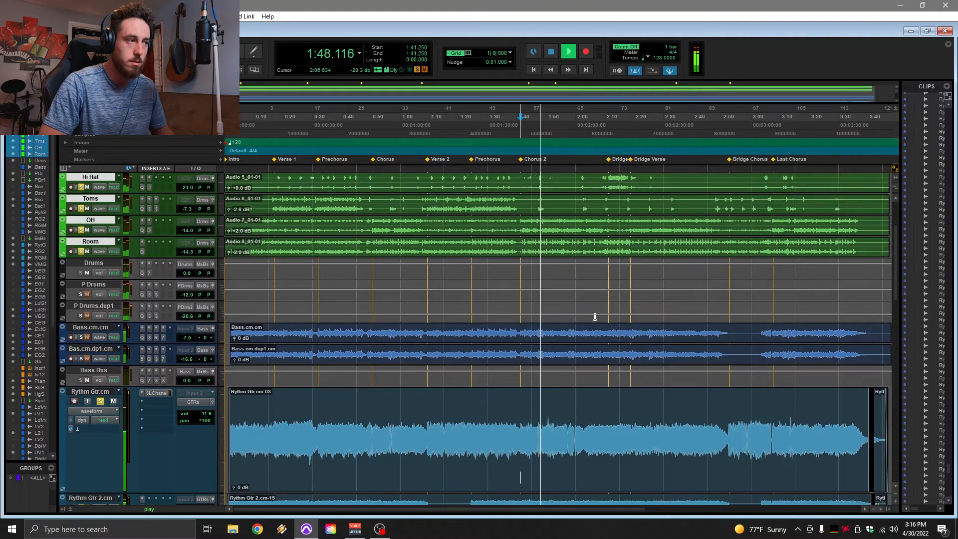
pyautogui.scroll(-1, 595, 316)
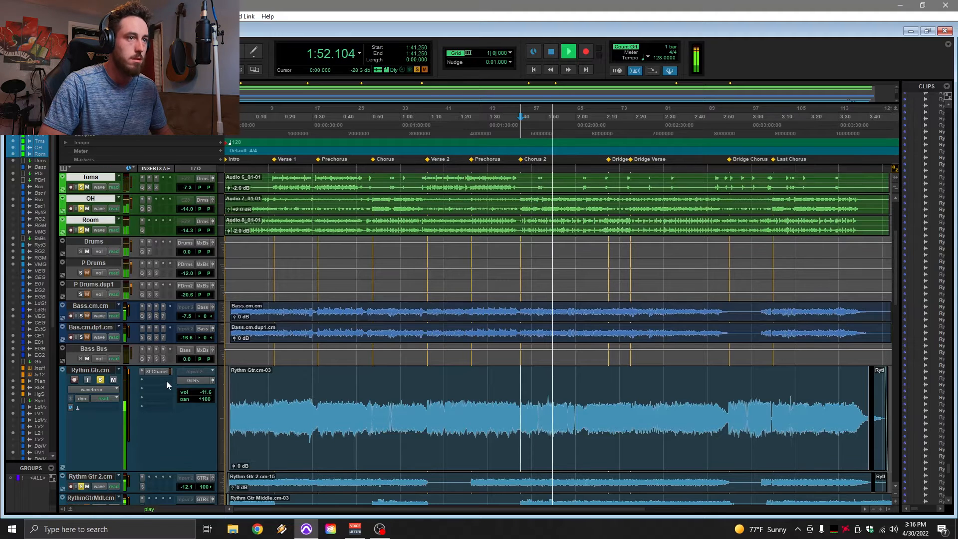
pyautogui.press('space')
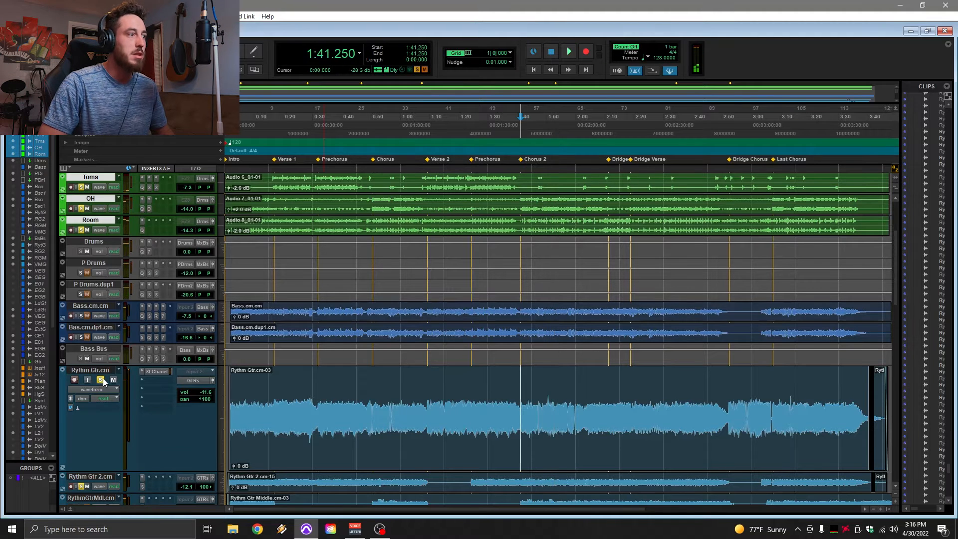
# Clear the solos on Rythm Gtr.cm and Rythm Gtr 2.cm.
pyautogui.scroll(-4, 102, 378)
pyautogui.click(100, 293)
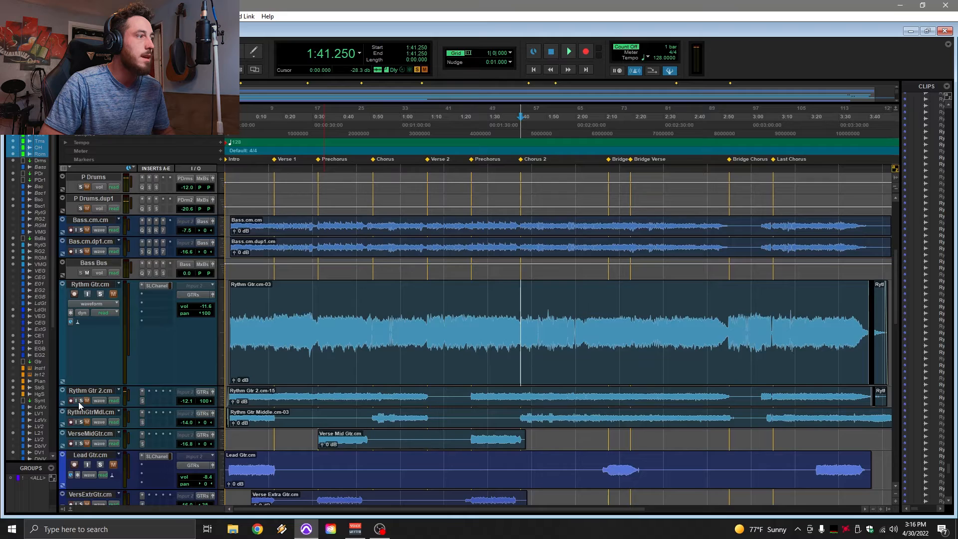
pyautogui.scroll(10, 79, 404)
pyautogui.scroll(-8, 583, 304)
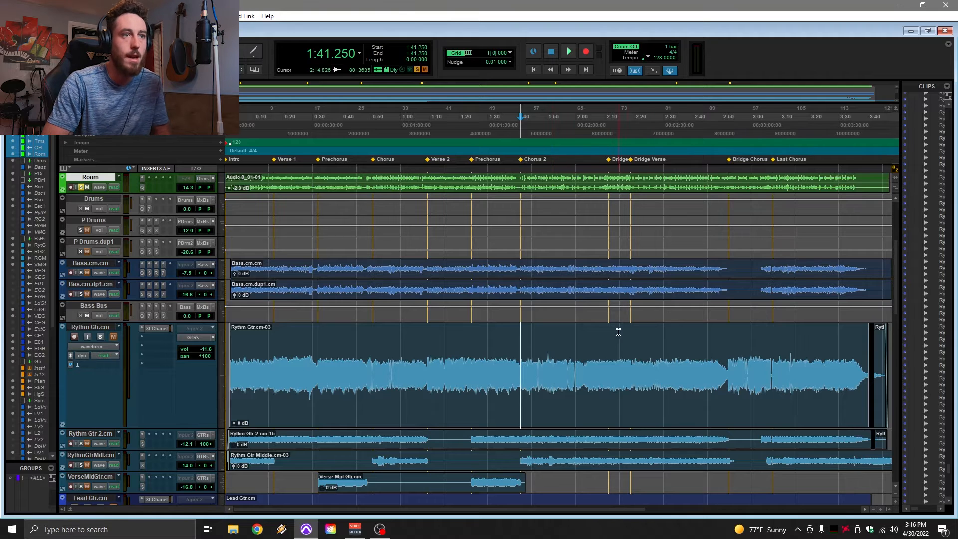
# Play a short passage from 1:45.000 in Chorus 2 and stop playback.
pyautogui.click(633, 328)
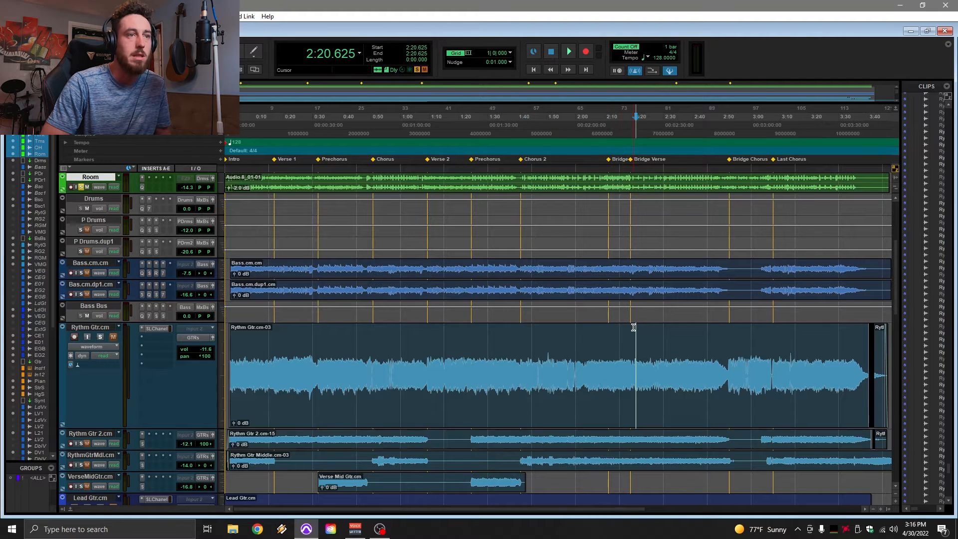
pyautogui.click(533, 330)
pyautogui.press('space')
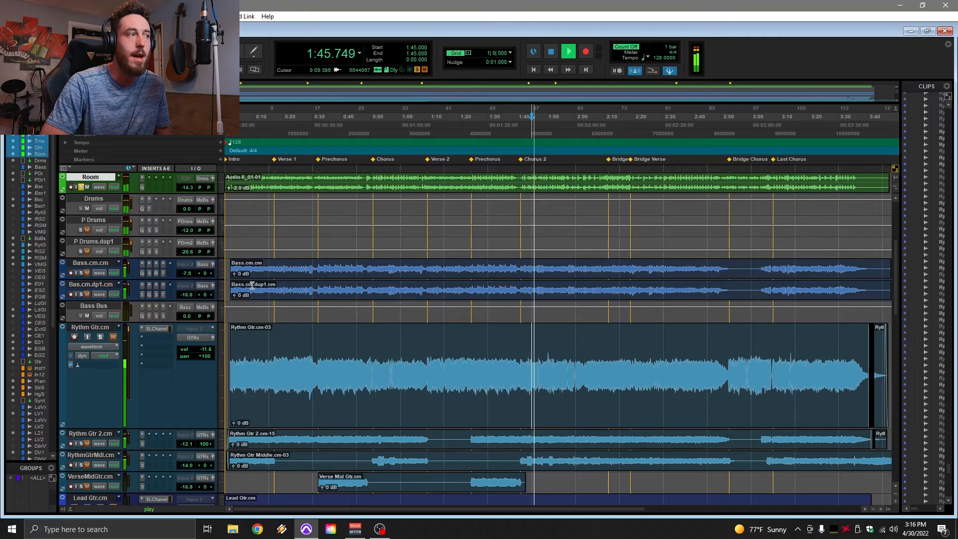
pyautogui.press('space')
# Clear the solos on the drum tracks and play the mix from 1:58.125 in Chorus 2.
pyautogui.scroll(4, 135, 245)
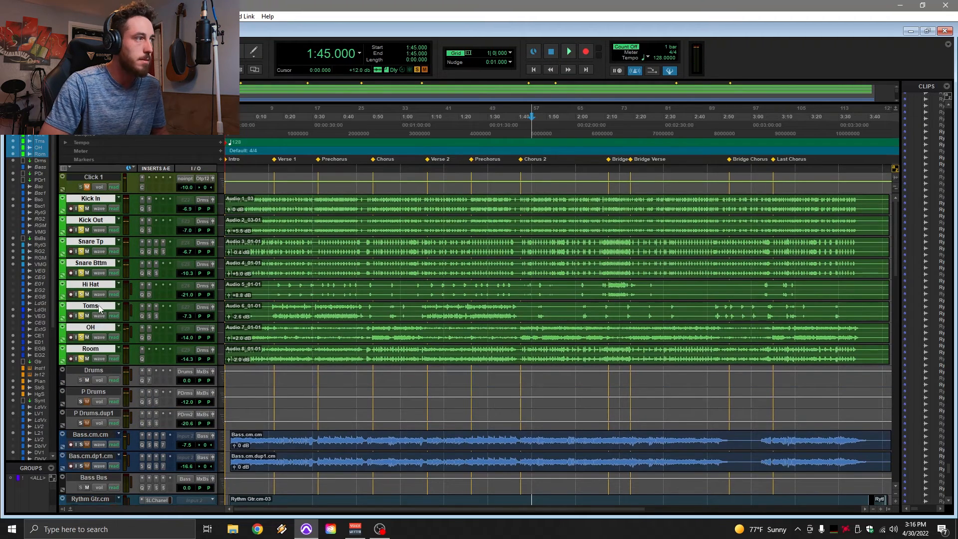
pyautogui.scroll(-4, 380, 274)
pyautogui.click(571, 330)
pyautogui.press('space')
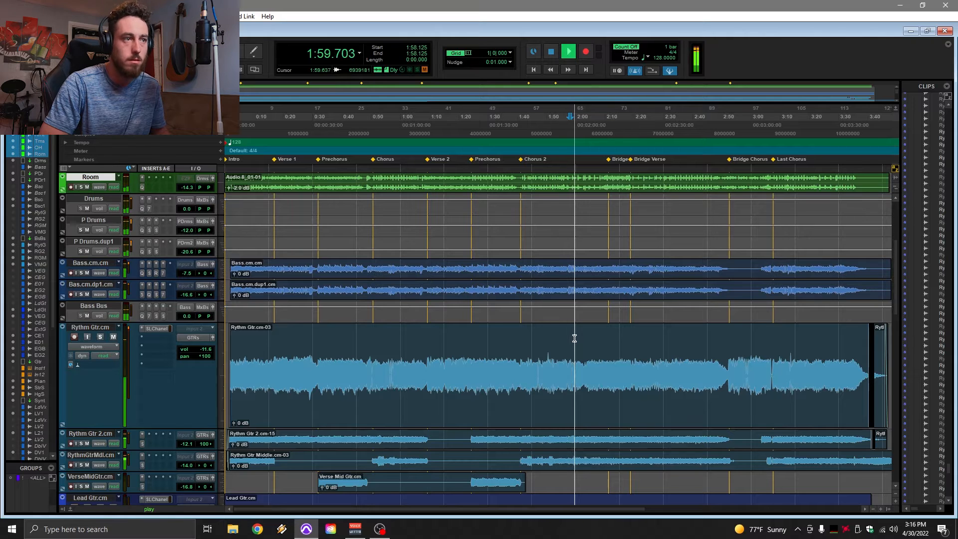
# Solo the Lead Gtr.cm track and play it from 2:11.250 at the bridge.
pyautogui.scroll(-8, 282, 315)
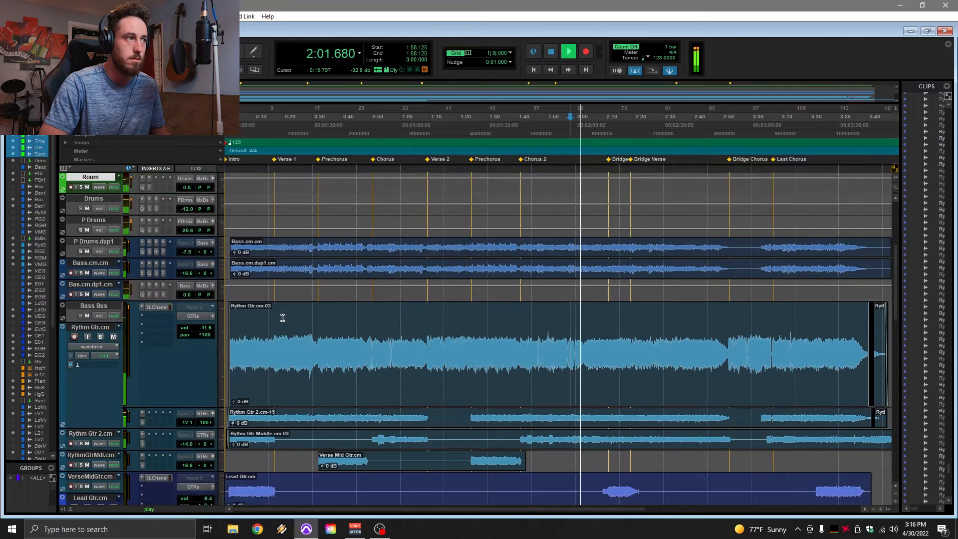
pyautogui.scroll(7, 286, 313)
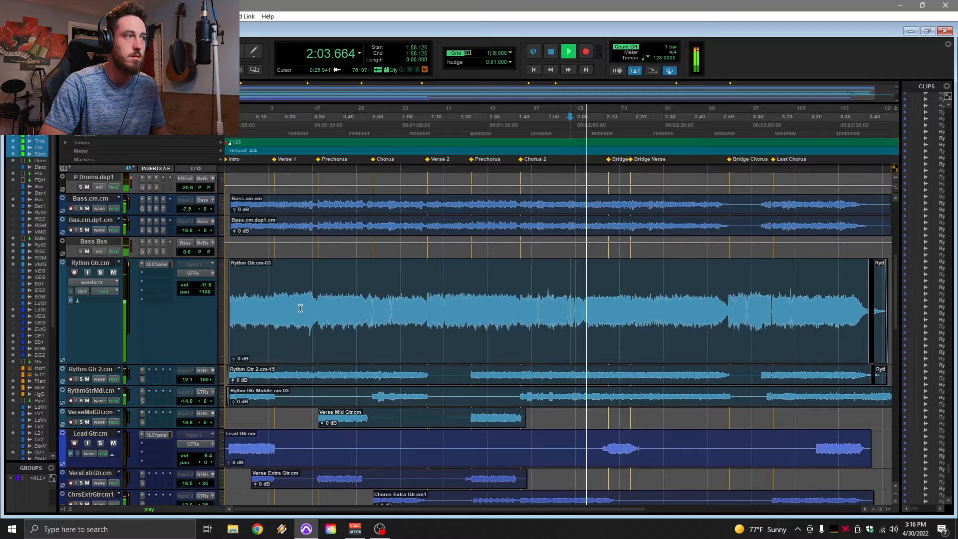
pyautogui.scroll(-4, 310, 299)
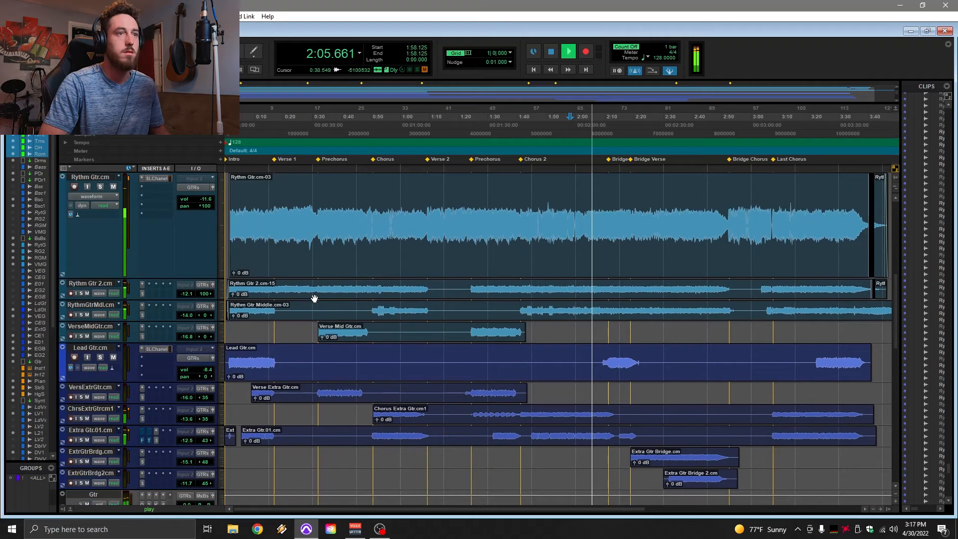
pyautogui.scroll(1, 349, 292)
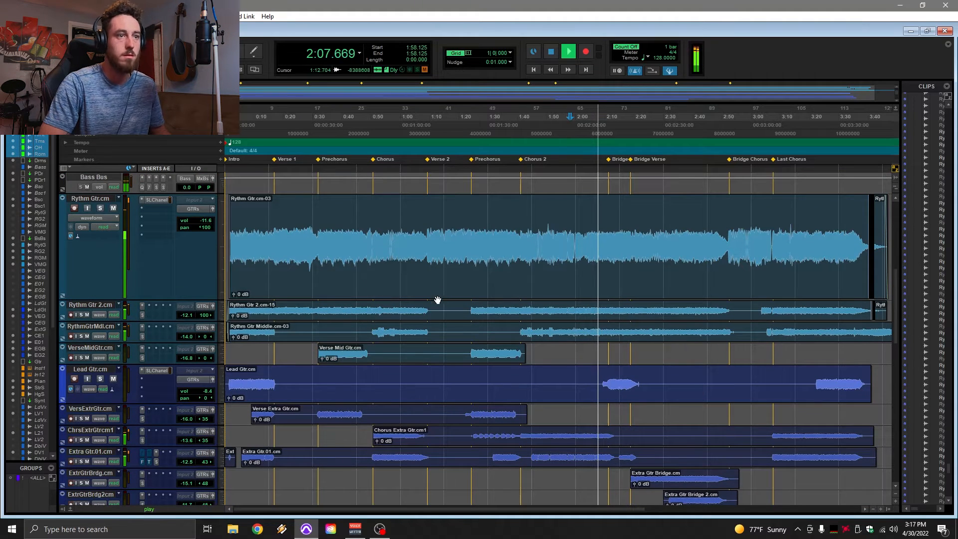
pyautogui.scroll(6, 550, 305)
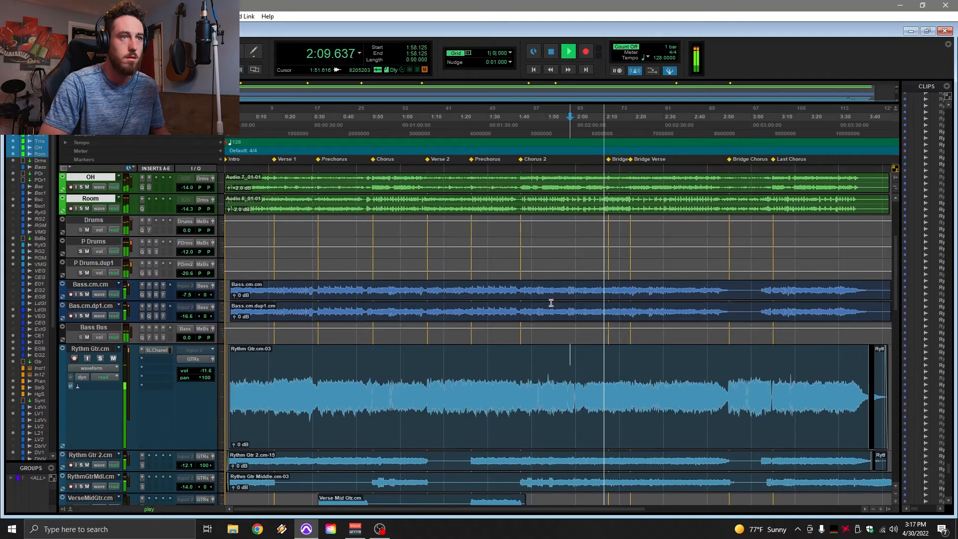
pyautogui.scroll(-5, 606, 292)
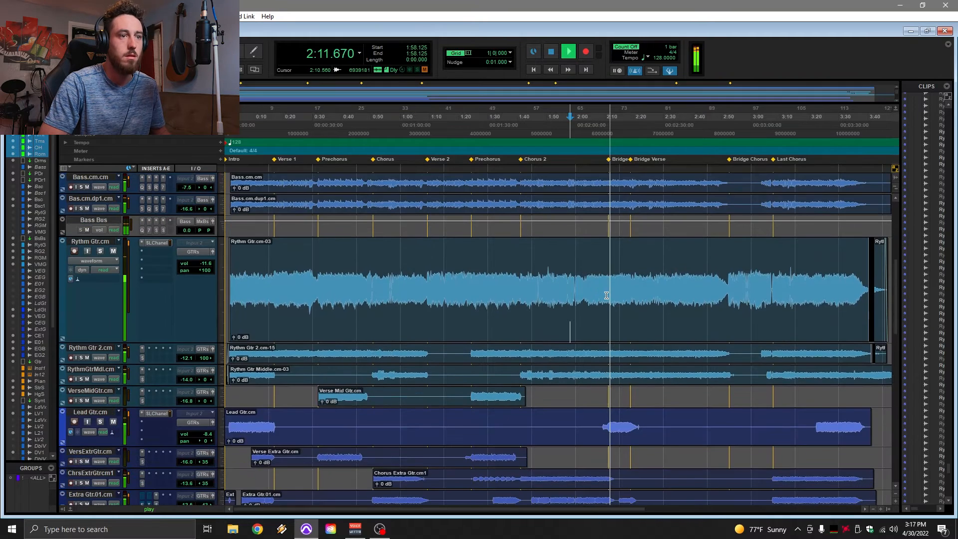
pyautogui.click(101, 422)
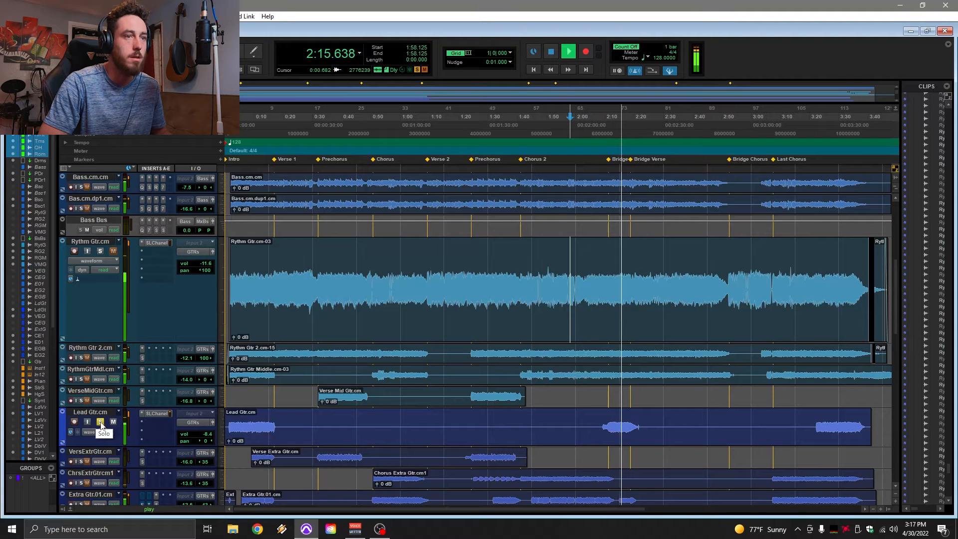
pyautogui.press('space')
pyautogui.click(609, 402)
pyautogui.press('space')
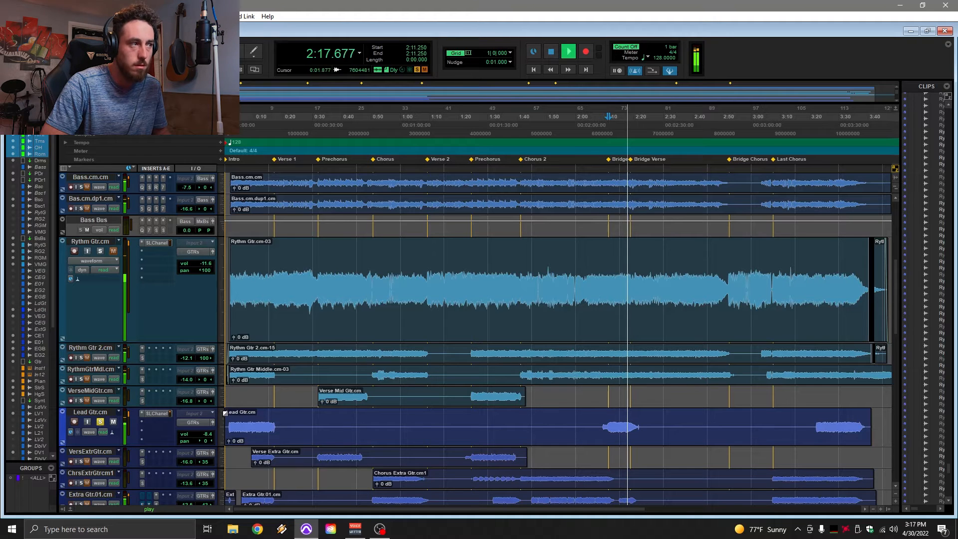
# Clear the solo on Lead Gtr.cm to hear the full mix and stop playback.
pyautogui.click(104, 421)
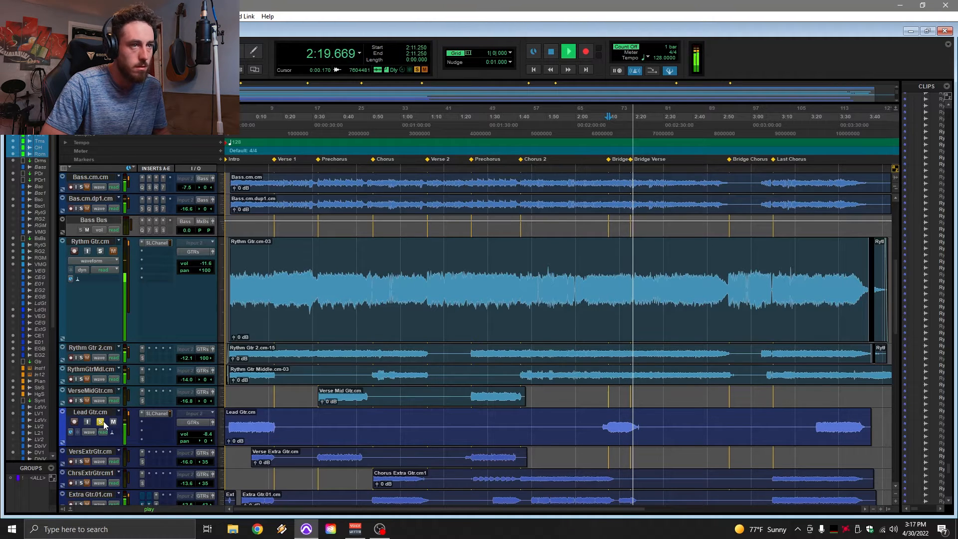
pyautogui.scroll(3, 349, 365)
pyautogui.scroll(-10, 399, 348)
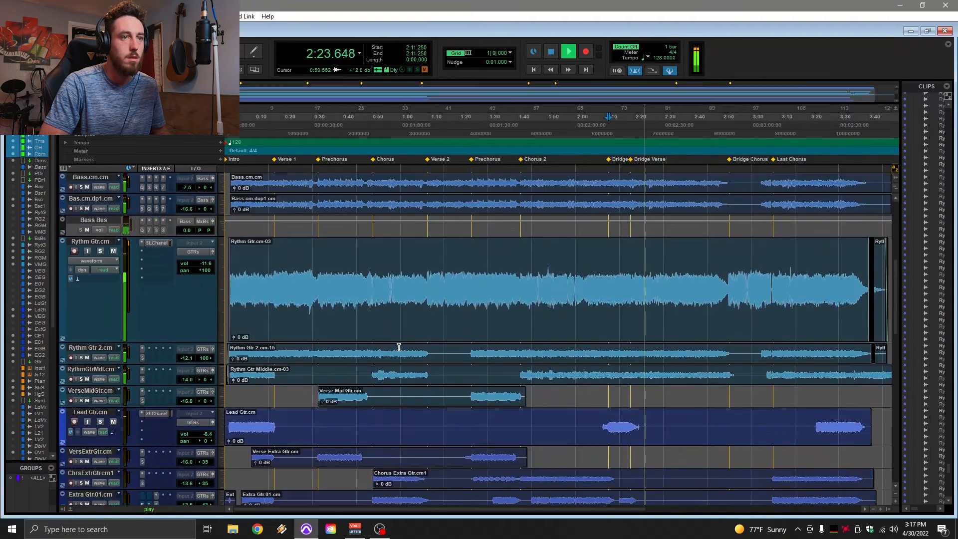
pyautogui.press('space')
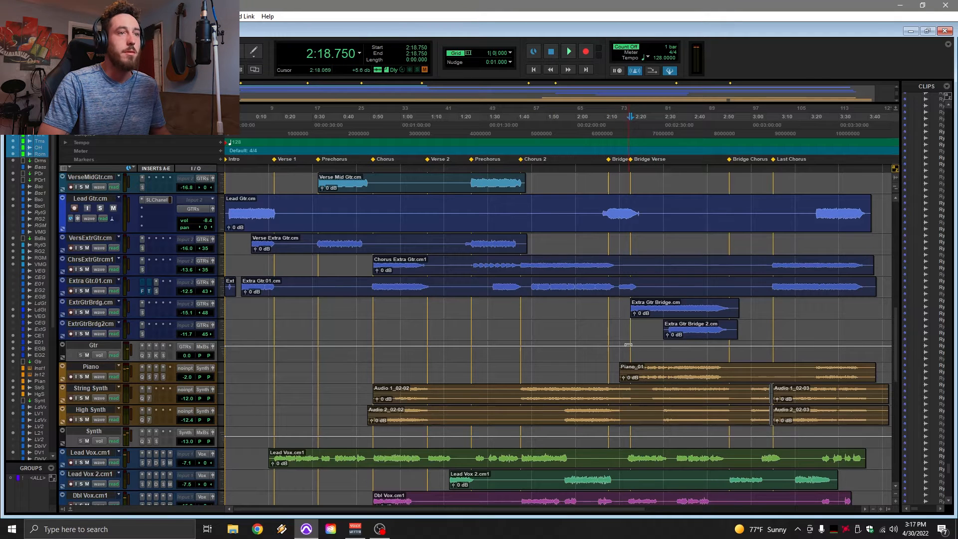
# Play from 2:16.875 just before the Bridge Verse, soloing the Piano track for part of the passage, and stop playback.
pyautogui.click(587, 324)
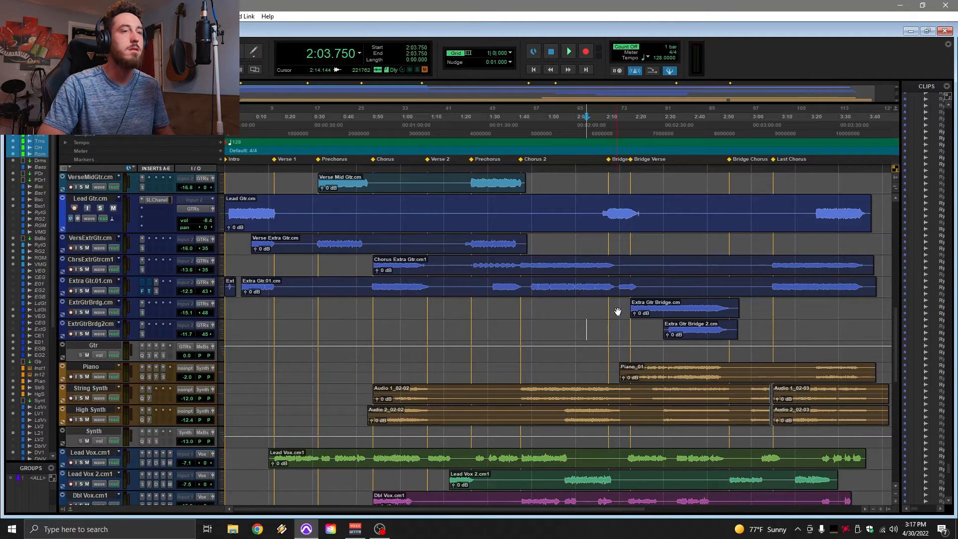
pyautogui.click(622, 326)
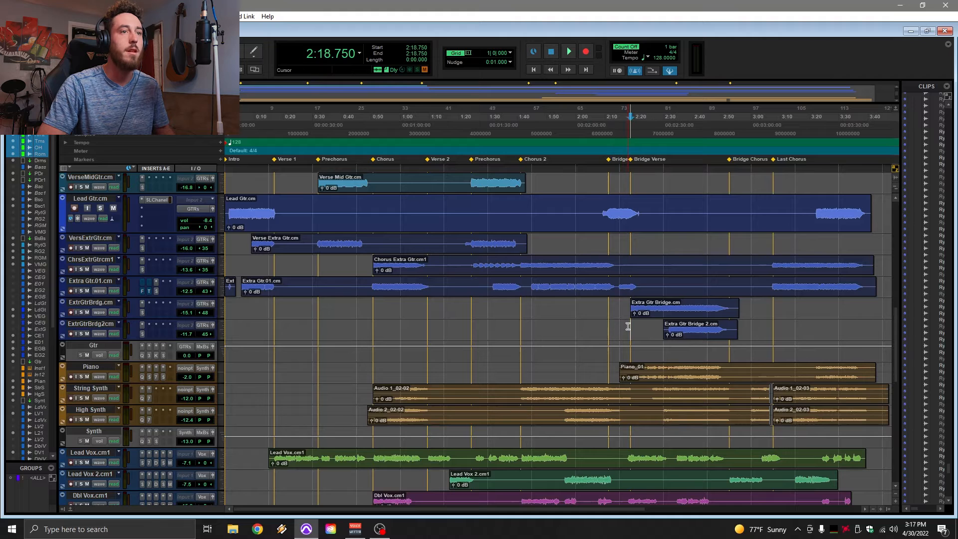
pyautogui.press('space')
pyautogui.click(81, 377)
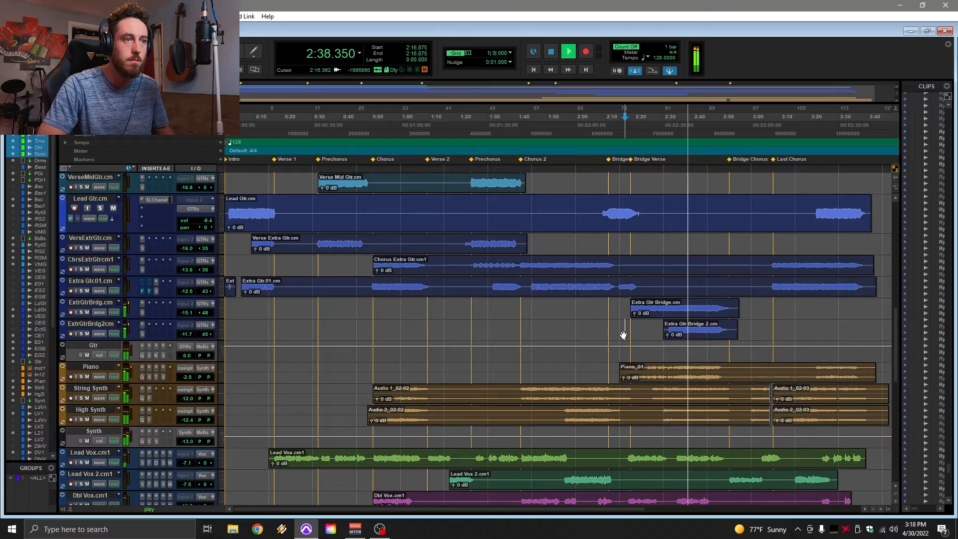
pyautogui.click(627, 324)
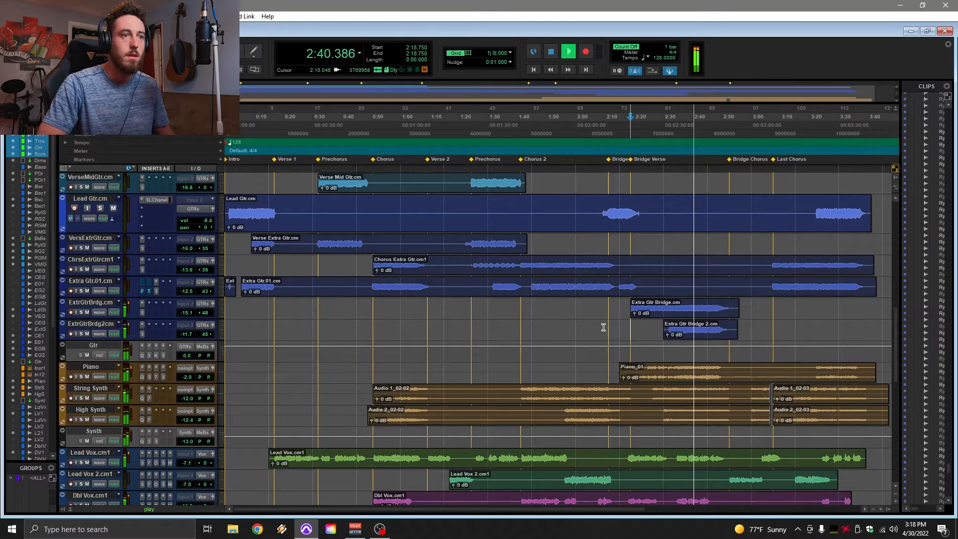
pyautogui.press('space')
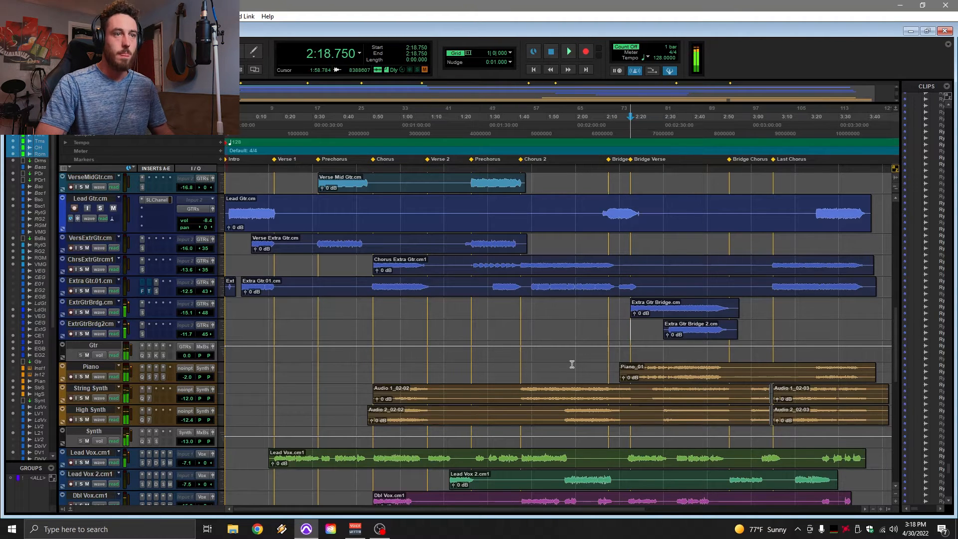
# Play from 3:22.500 in the Last Chorus, soloing the Piano track for part of the passage, and stop playback.
pyautogui.press('space')
pyautogui.press('space')
pyautogui.click(817, 343)
pyautogui.press('space')
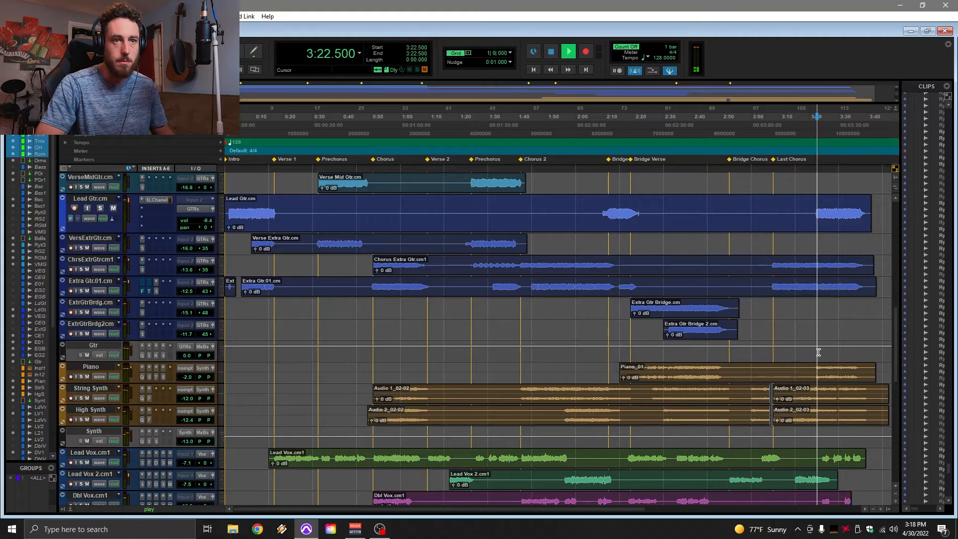
pyautogui.click(81, 378)
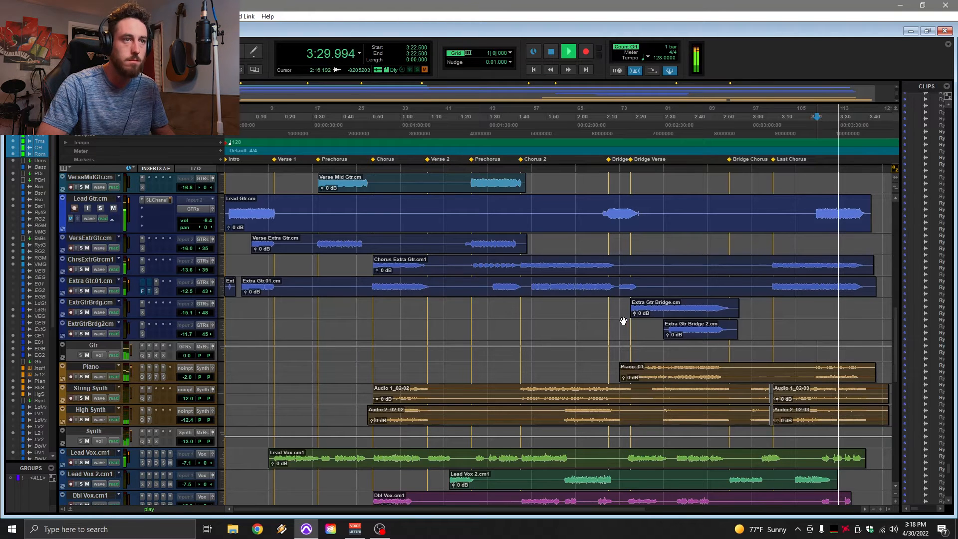
pyautogui.press('space')
# Play the Chorus from 0:52.500 while soloing High Synth and String Synth, and stop playback with the solos cleared.
pyautogui.click(373, 361)
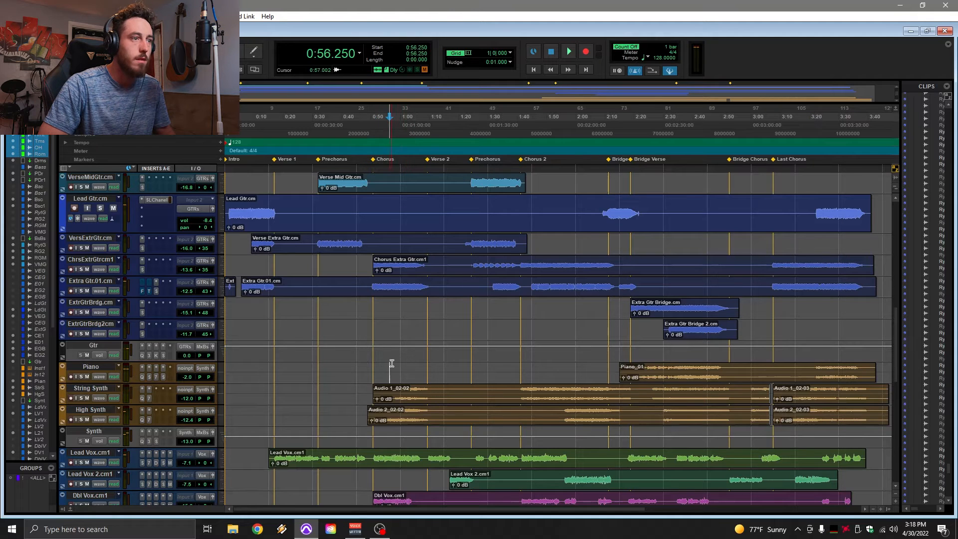
pyautogui.click(378, 363)
pyautogui.press('space')
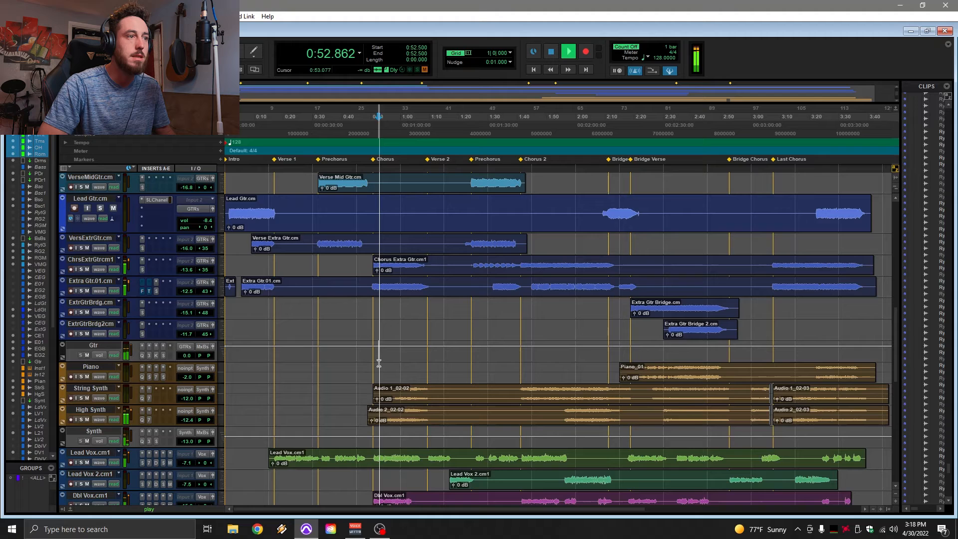
pyautogui.click(80, 420)
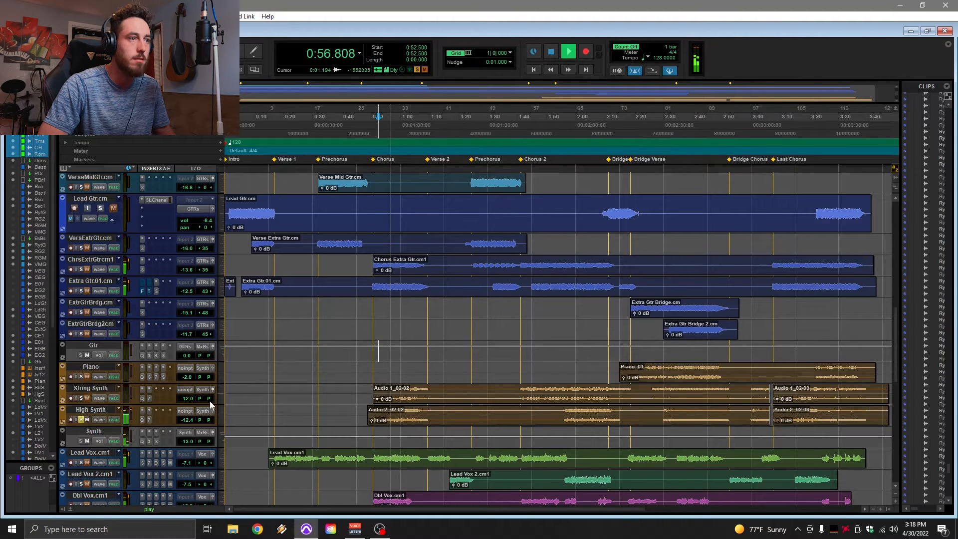
pyautogui.click(81, 399)
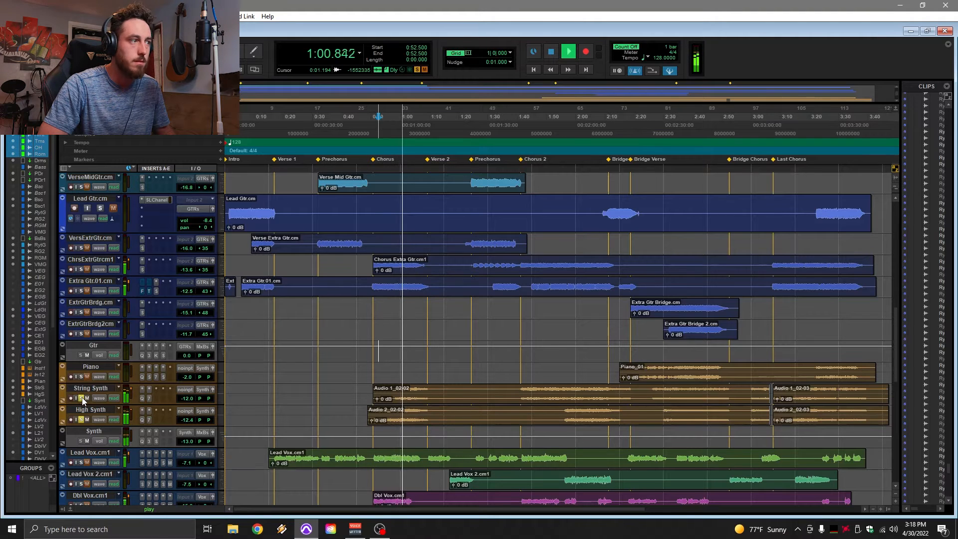
pyautogui.click(80, 398)
pyautogui.press('space')
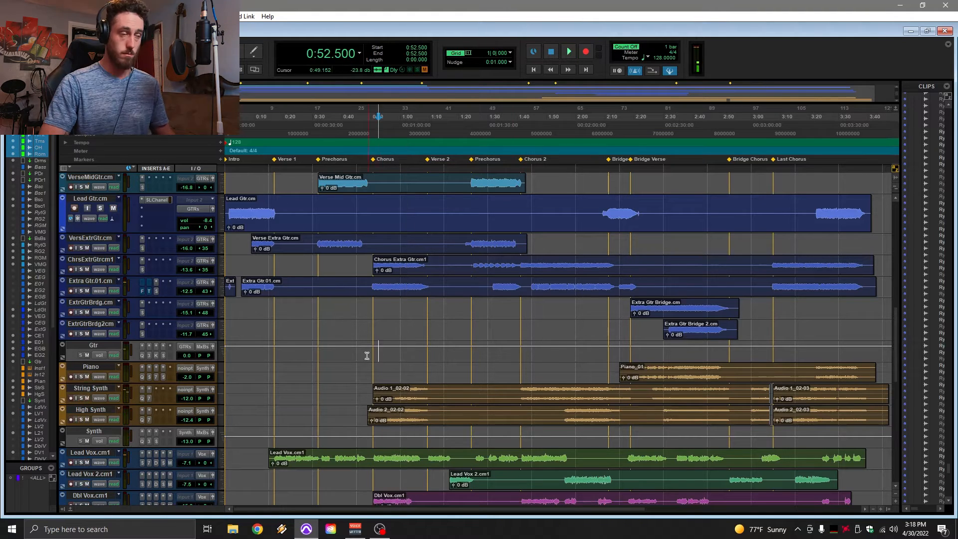
# Place the playback start at 0:01.875 in the Intro and play a short passage of the mix.
pyautogui.scroll(-5, 646, 336)
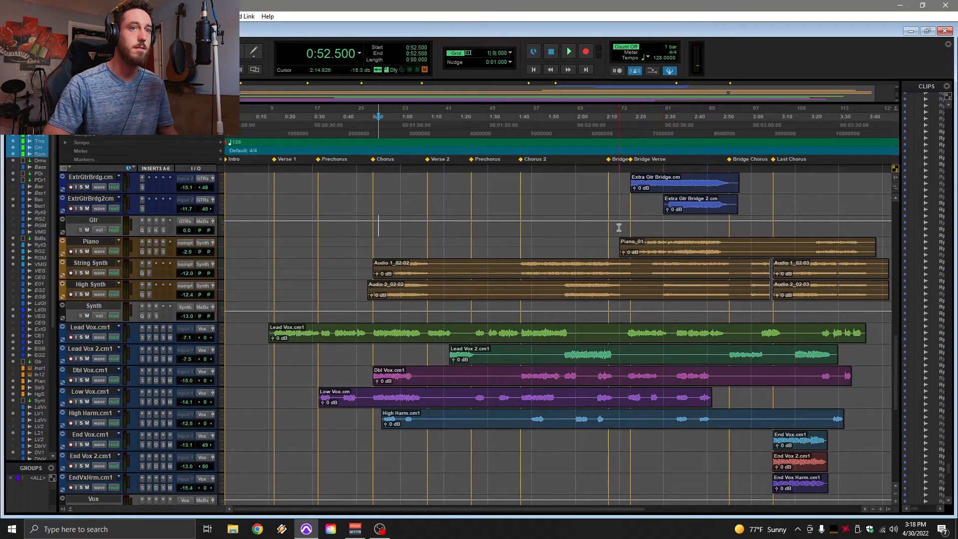
pyautogui.scroll(5, 621, 228)
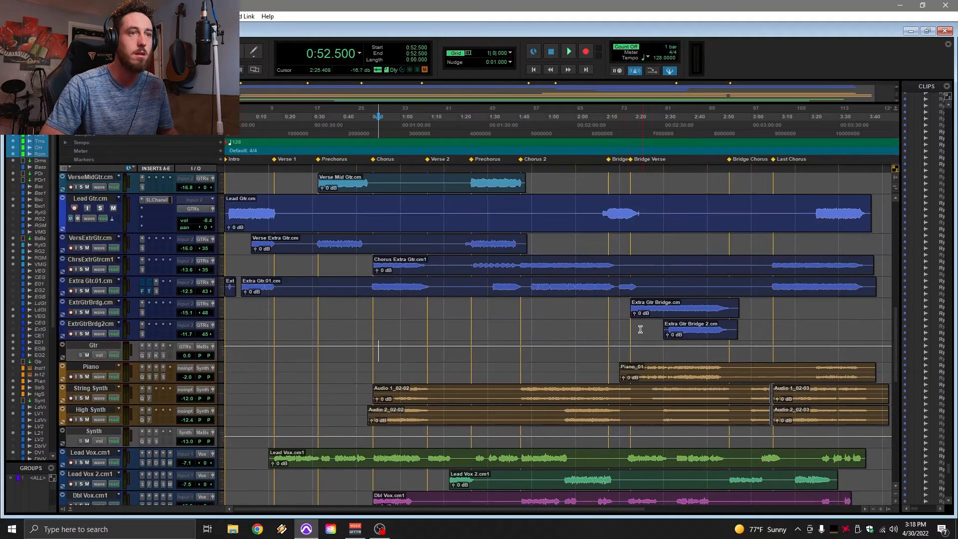
pyautogui.scroll(-5, 468, 363)
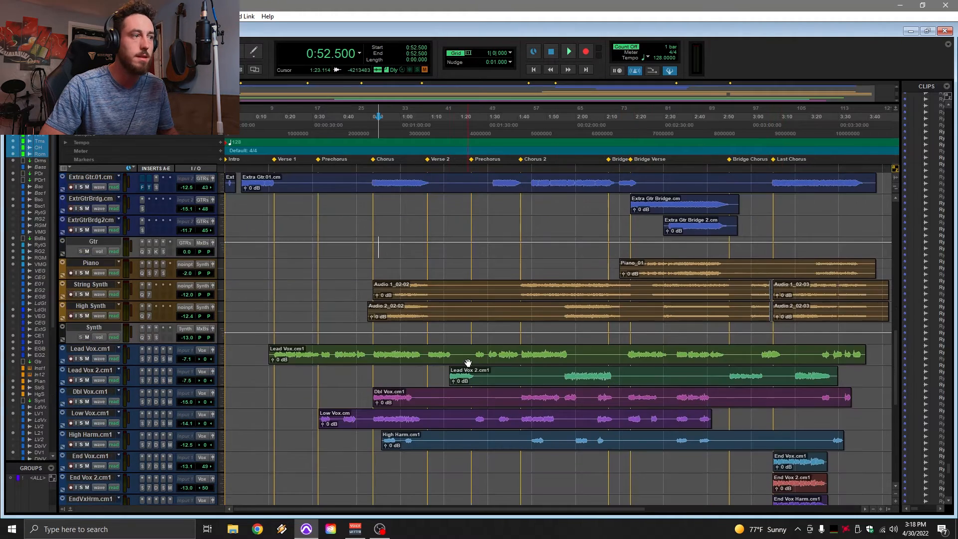
pyautogui.scroll(10, 370, 380)
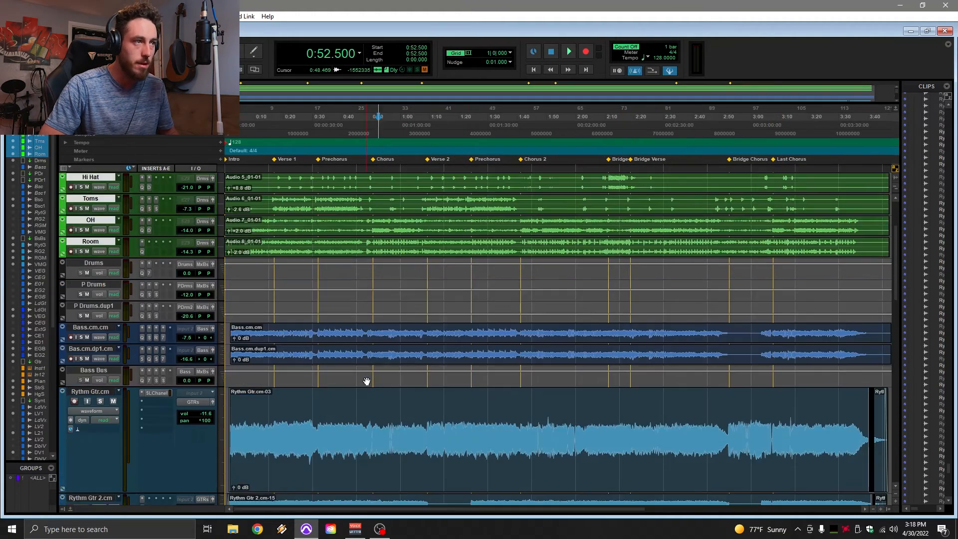
pyautogui.scroll(-3, 367, 382)
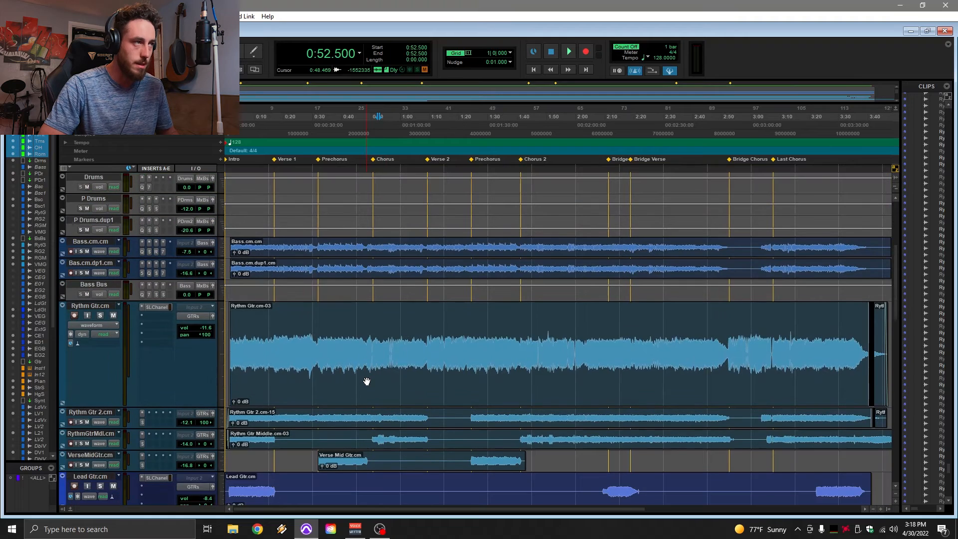
pyautogui.click(230, 211)
pyautogui.press('space')
pyautogui.press('space')
# Solo Bass.cm.cm and Bas.cm.dp1.cm, play them from 0:01.875 and stop playback.
pyautogui.click(81, 252)
pyautogui.click(81, 272)
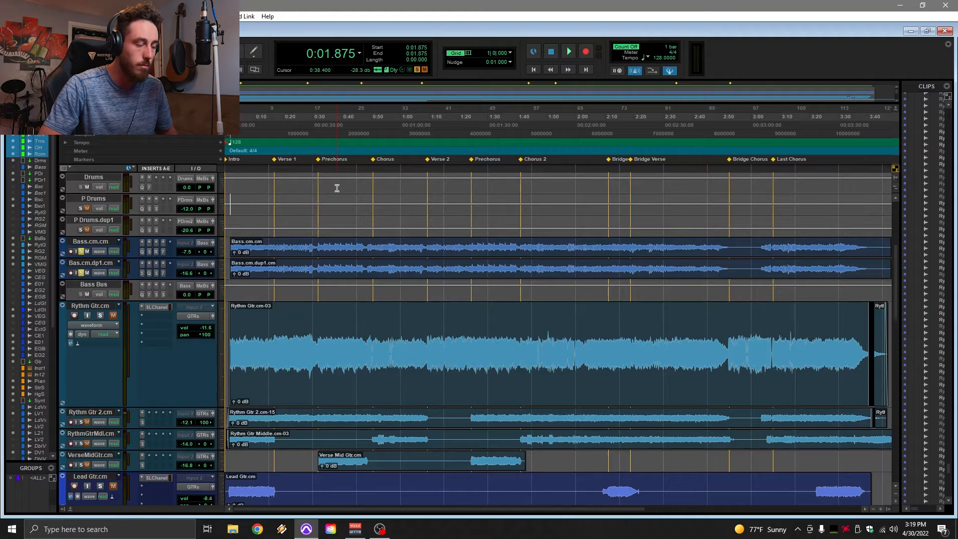
pyautogui.press('space')
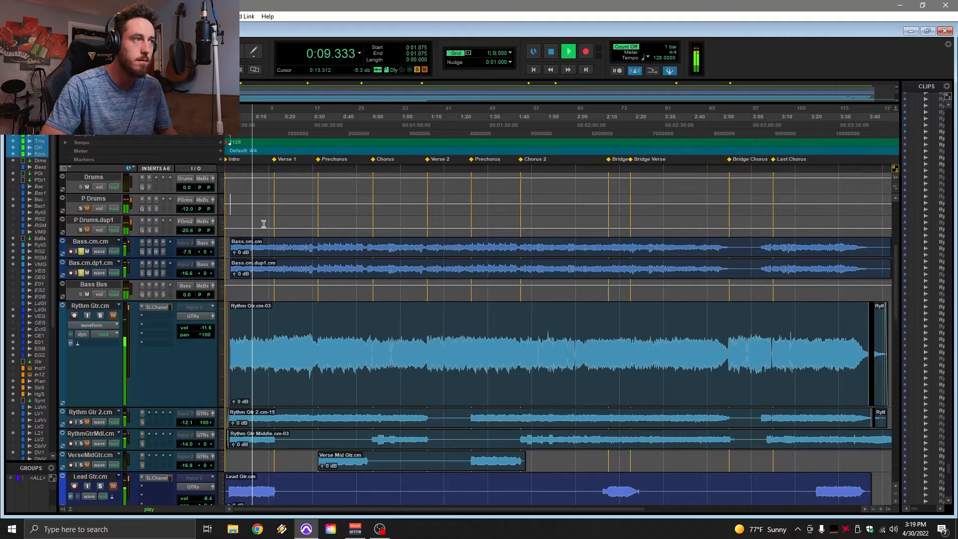
pyautogui.press('space')
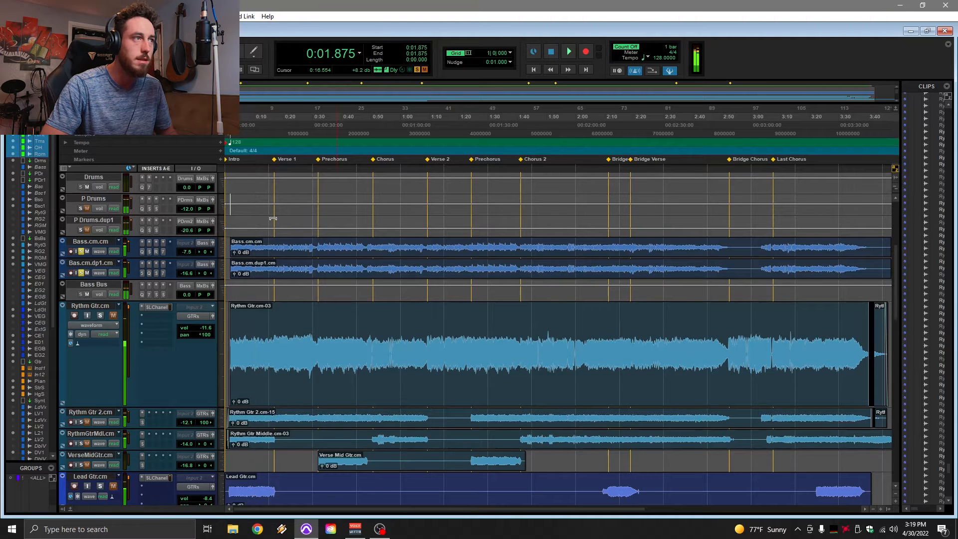
# Play the soloed bass tracks from 0:16.875 in Verse 1, clear their solos to hear the full mix, and stop playback.
pyautogui.click(273, 215)
pyautogui.press('space')
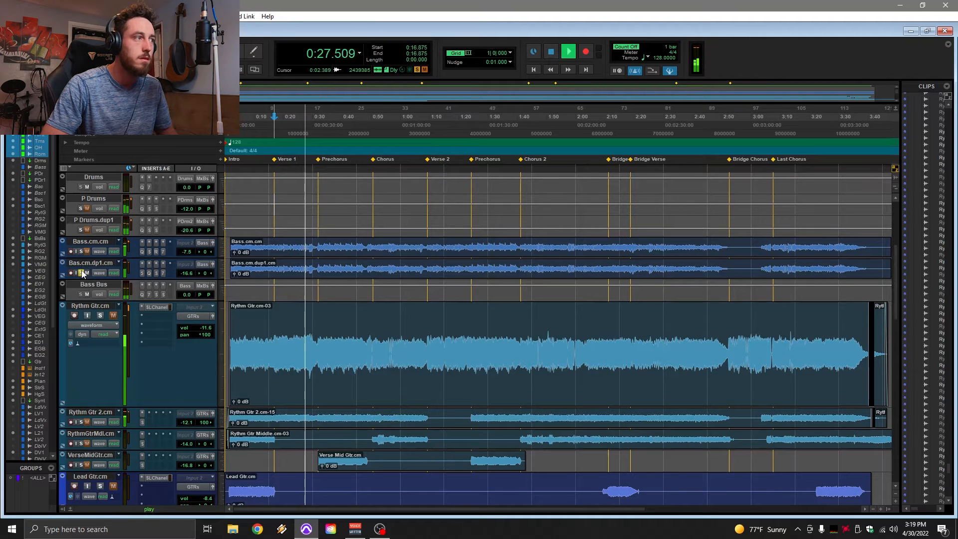
pyautogui.scroll(5, 361, 232)
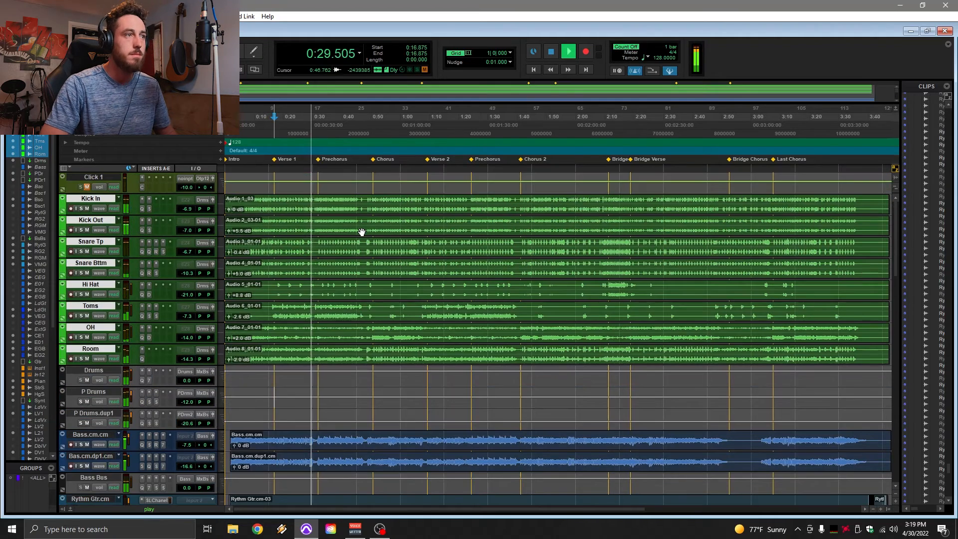
pyautogui.scroll(-7, 362, 232)
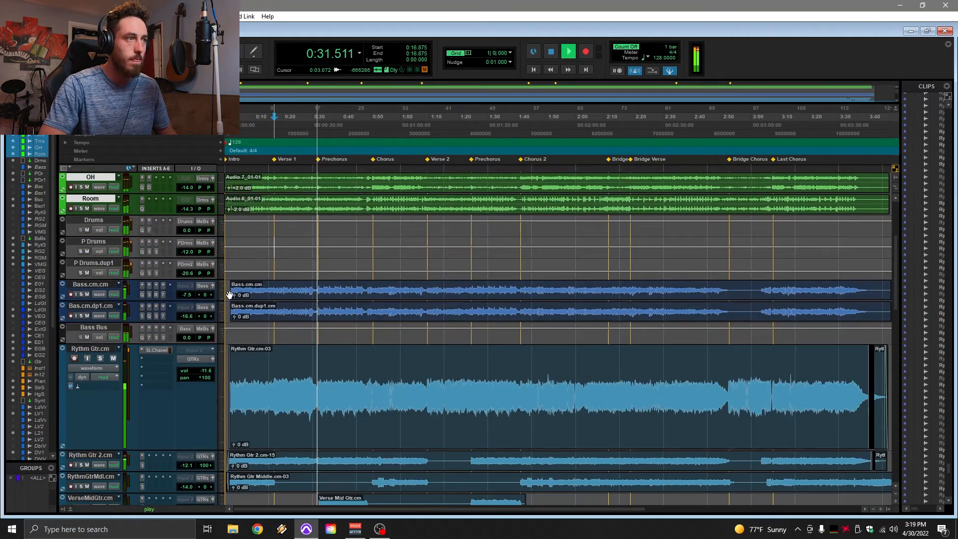
pyautogui.press('space')
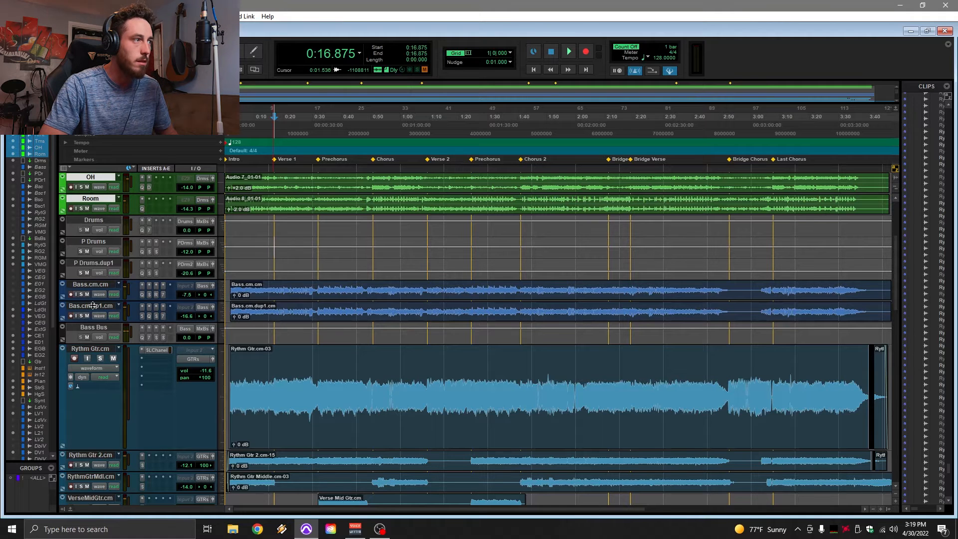
# Enlarge the Bass.cm.cm track, solo it while playing from 0:16.875, clear its solo and stop playback.
pyautogui.moveTo(93, 301); pyautogui.dragTo(99, 360)
pyautogui.press('space')
pyautogui.click(100, 294)
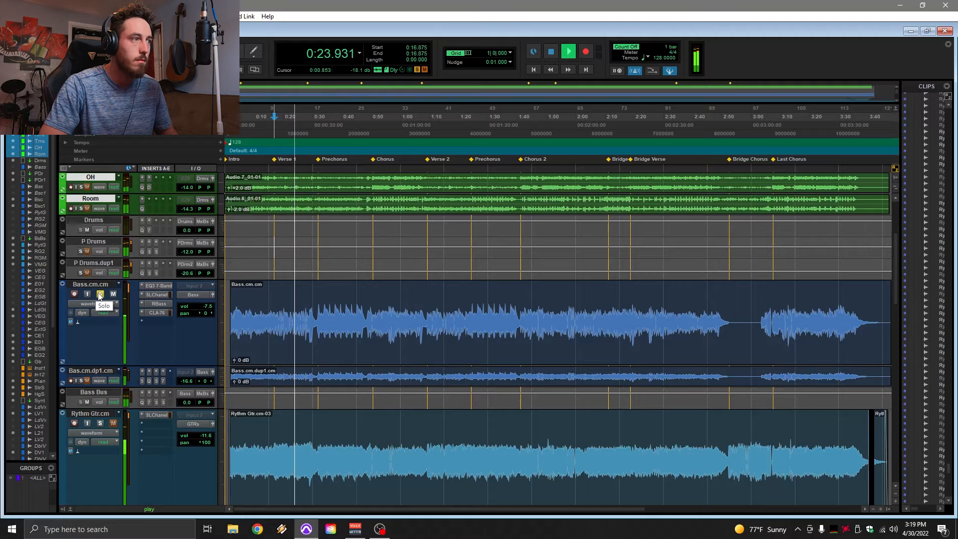
pyautogui.click(100, 295)
pyautogui.press('space')
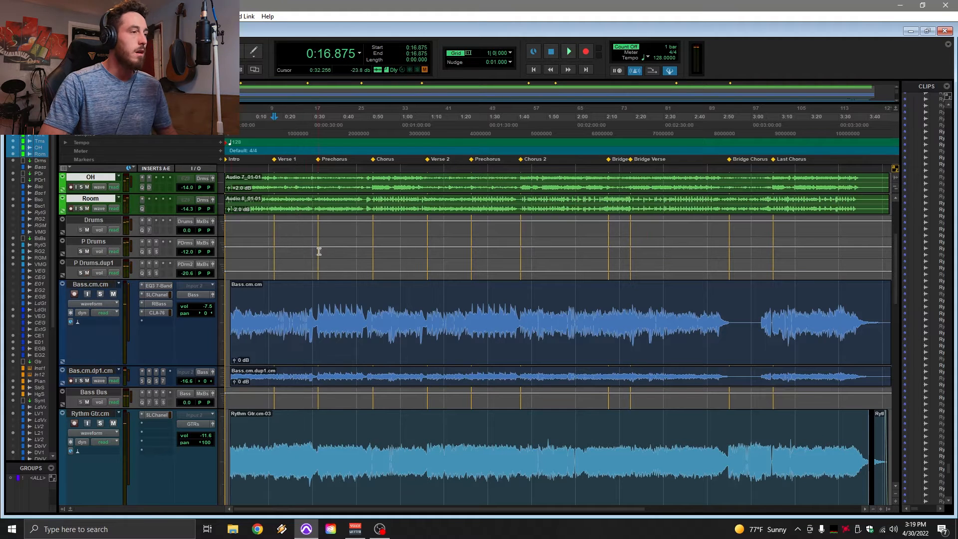
# Return the playback position to the session start and enlarge the Bas.cm.dp1.cm track.
pyautogui.scroll(-1, 230, 288)
pyautogui.press('Return')
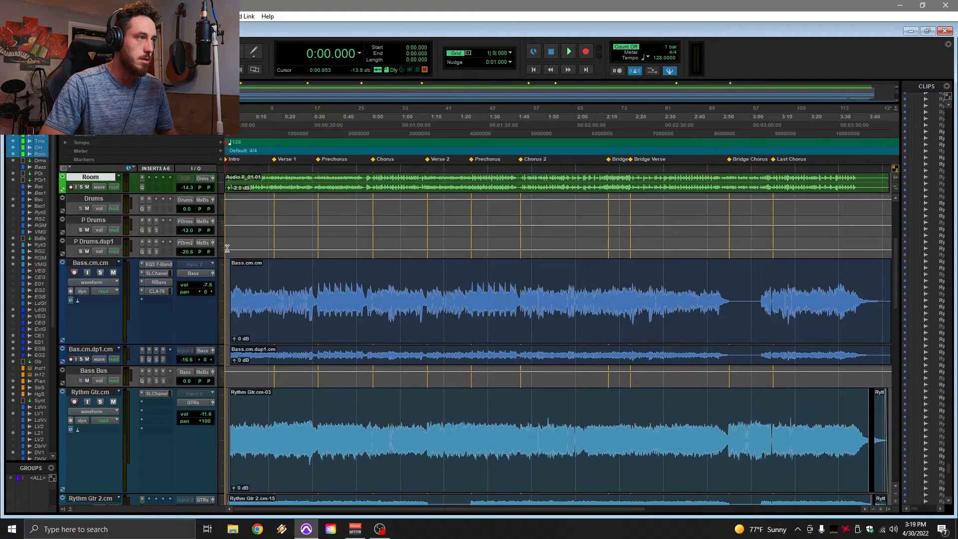
pyautogui.scroll(-2, 229, 289)
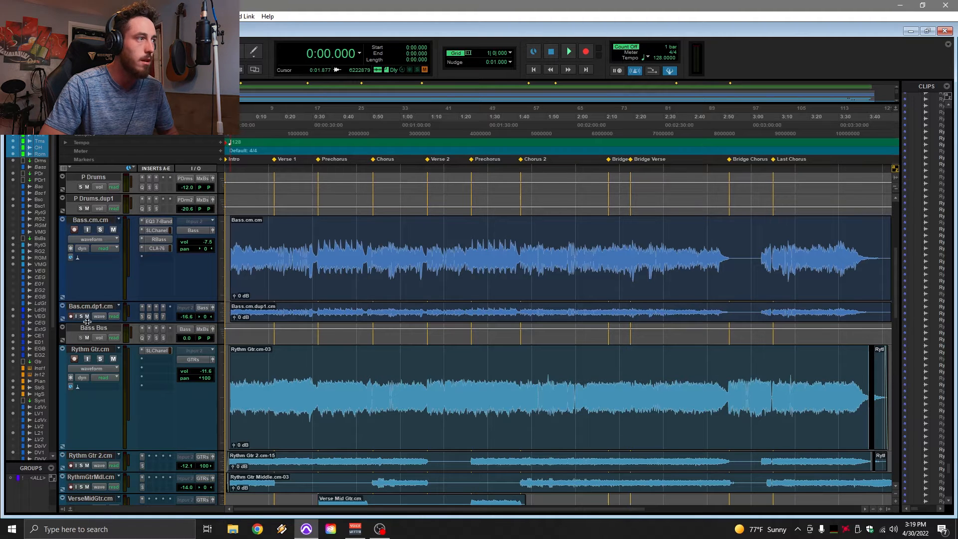
pyautogui.moveTo(87, 321); pyautogui.dragTo(90, 372)
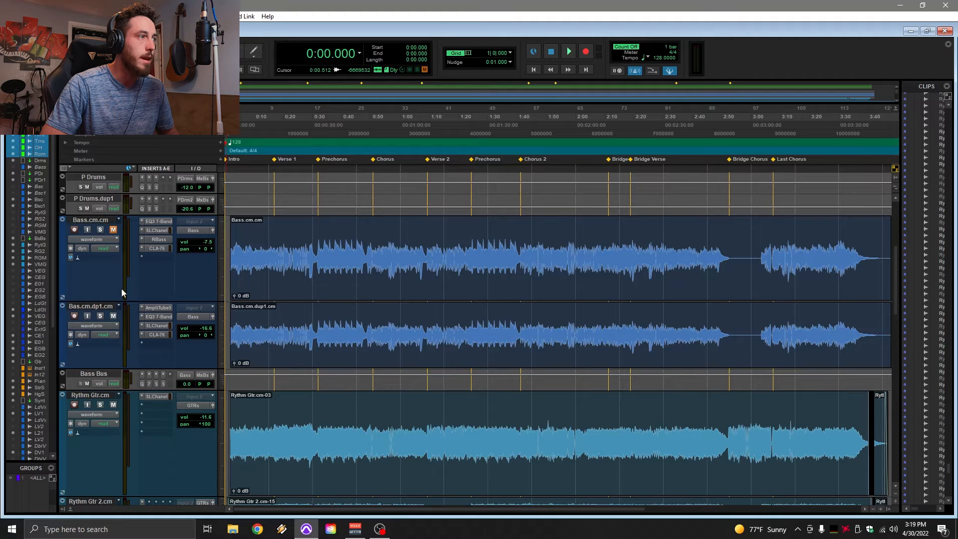
# Solo Bas.cm.dp1.cm and play it in the Intro from 0:03.750.
pyautogui.press('space')
pyautogui.click(100, 316)
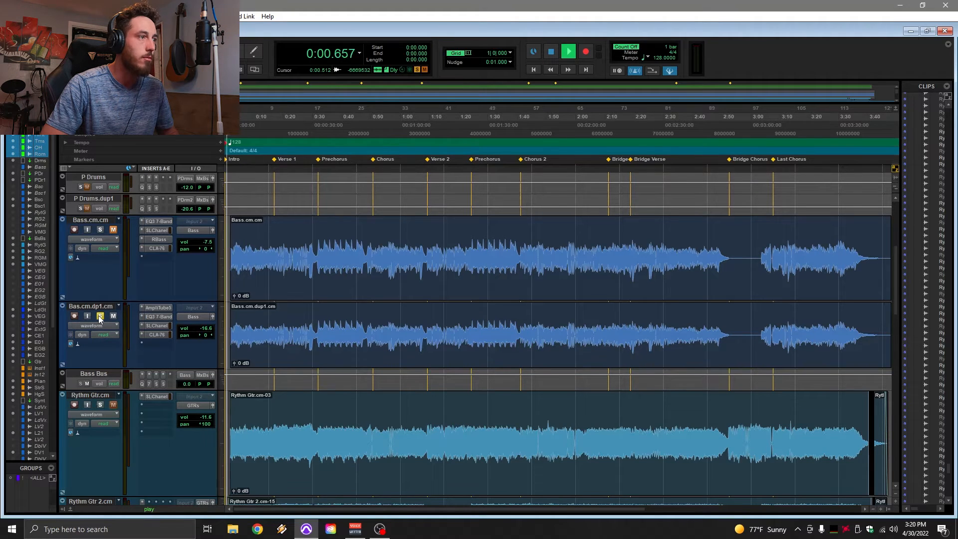
pyautogui.press('space')
pyautogui.click(235, 200)
pyautogui.press('space')
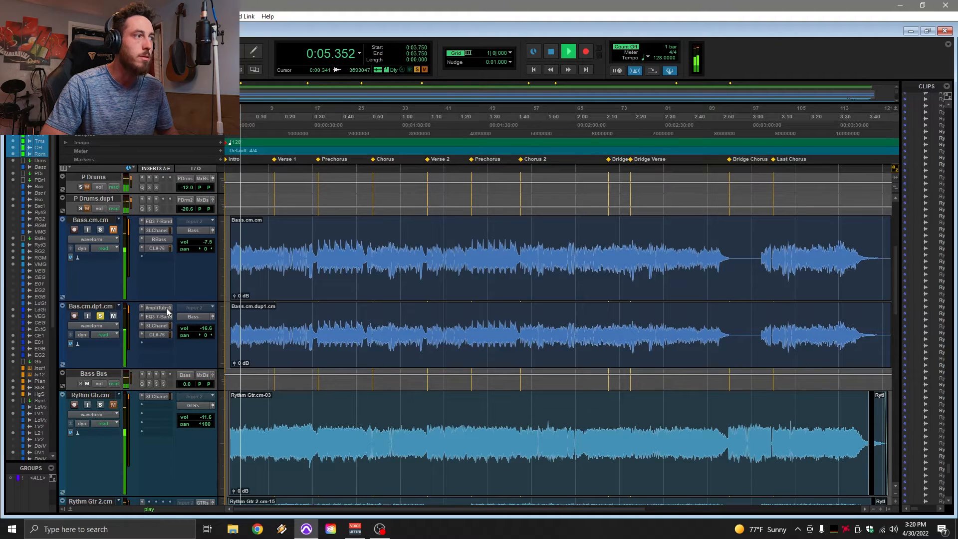
# Inspect the AmpliTube 5 bass preamp inserted on Bas.cm.dp1.cm, stop playback and close the plug-in.
pyautogui.click(168, 312)
pyautogui.click(645, 306)
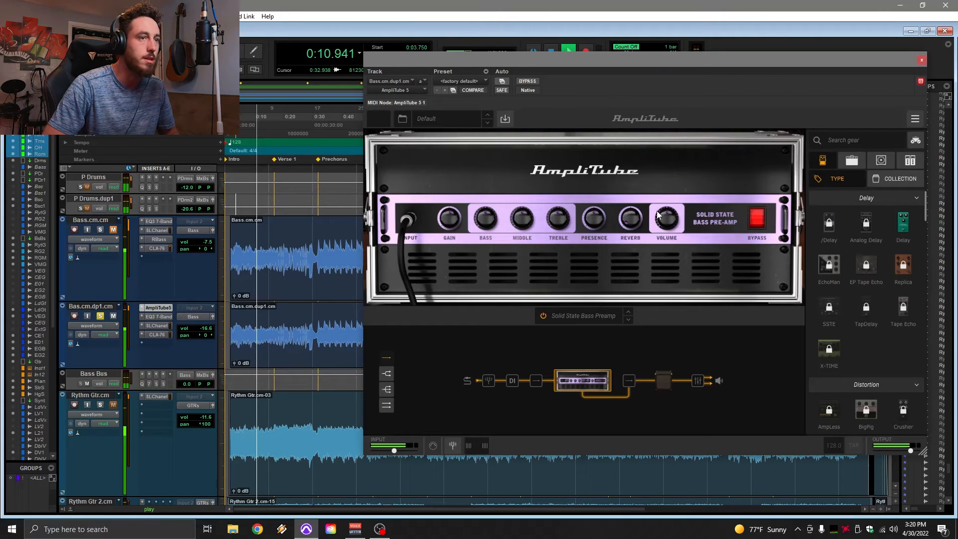
pyautogui.press('space')
pyautogui.moveTo(737, 64); pyautogui.dragTo(651, 85)
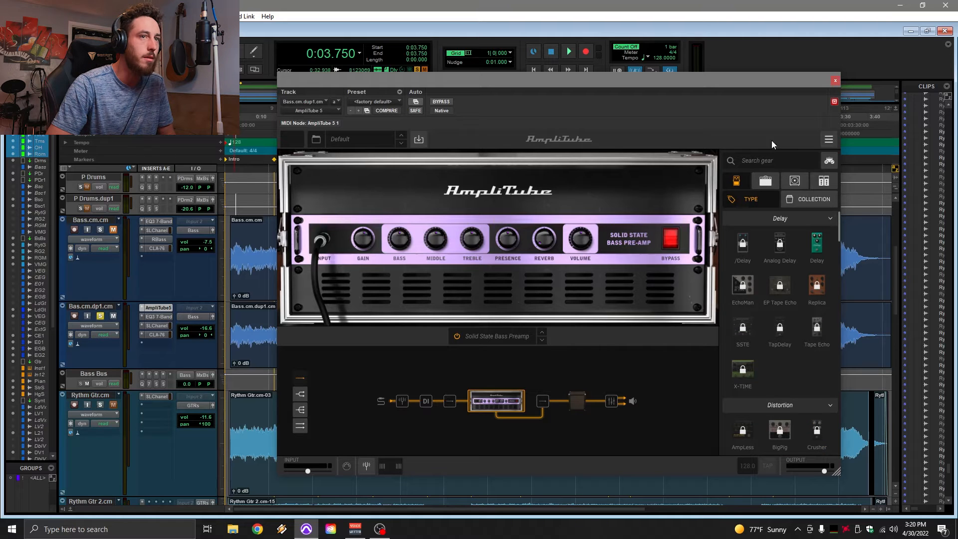
pyautogui.click(836, 80)
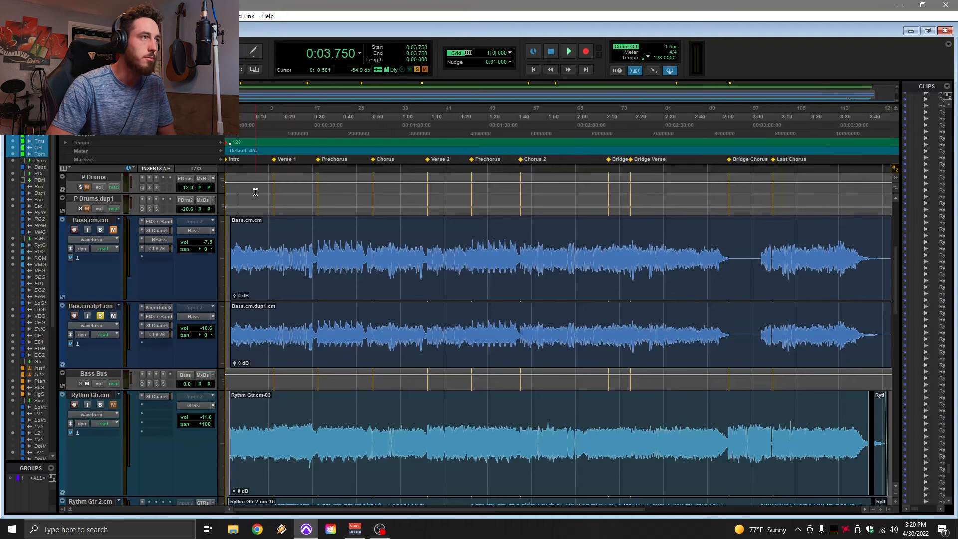
# Clear the solo on Bas.cm.dp1.cm and return the playback position to the session start.
pyautogui.click(272, 197)
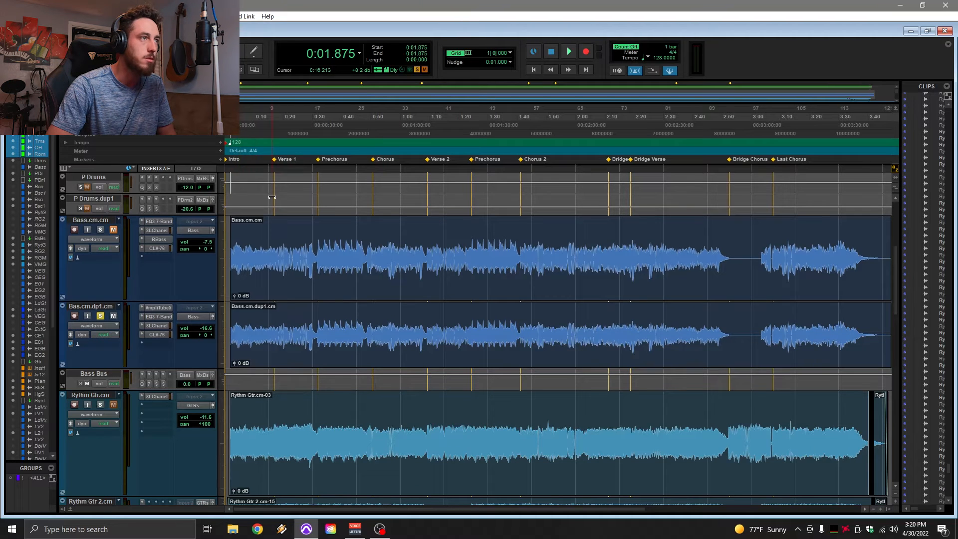
pyautogui.scroll(-2, 267, 200)
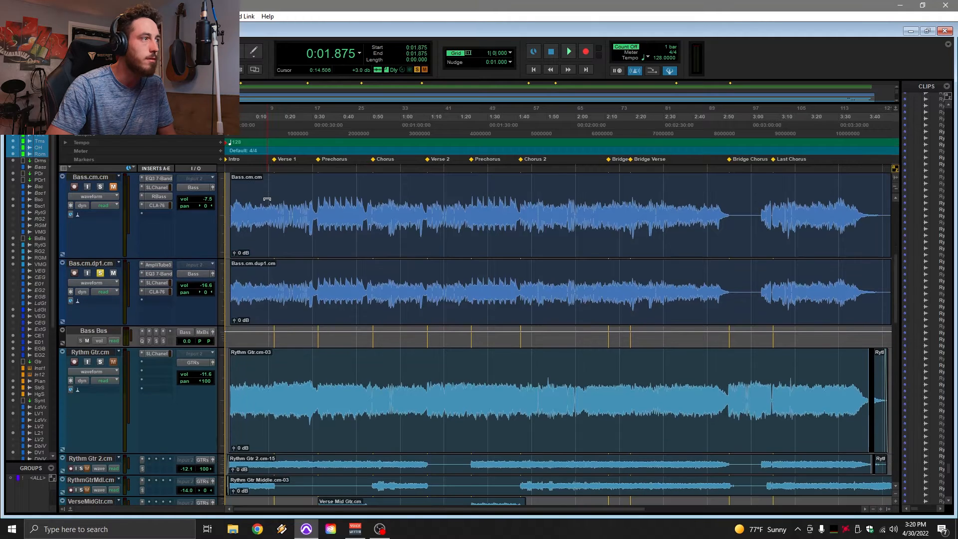
pyautogui.click(100, 274)
pyautogui.scroll(5, 245, 247)
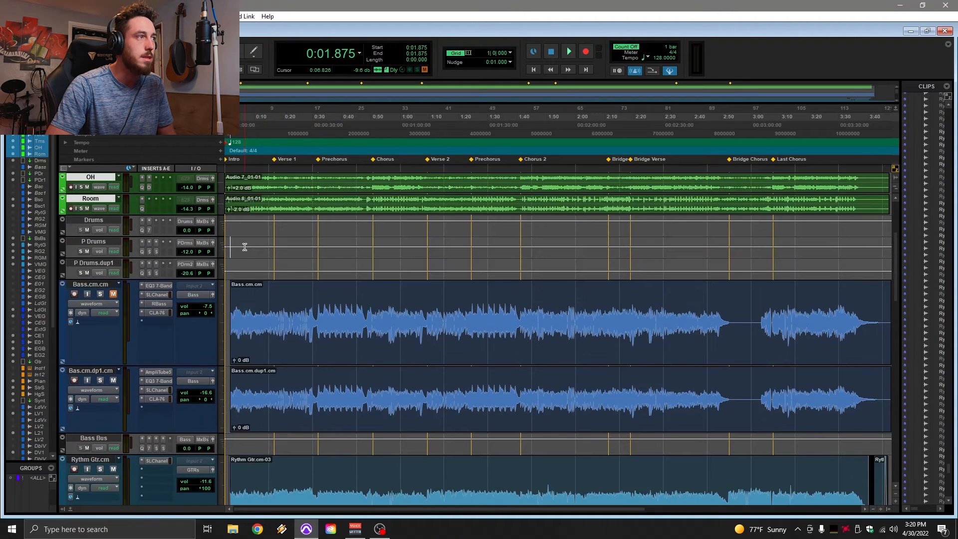
pyautogui.press('Return')
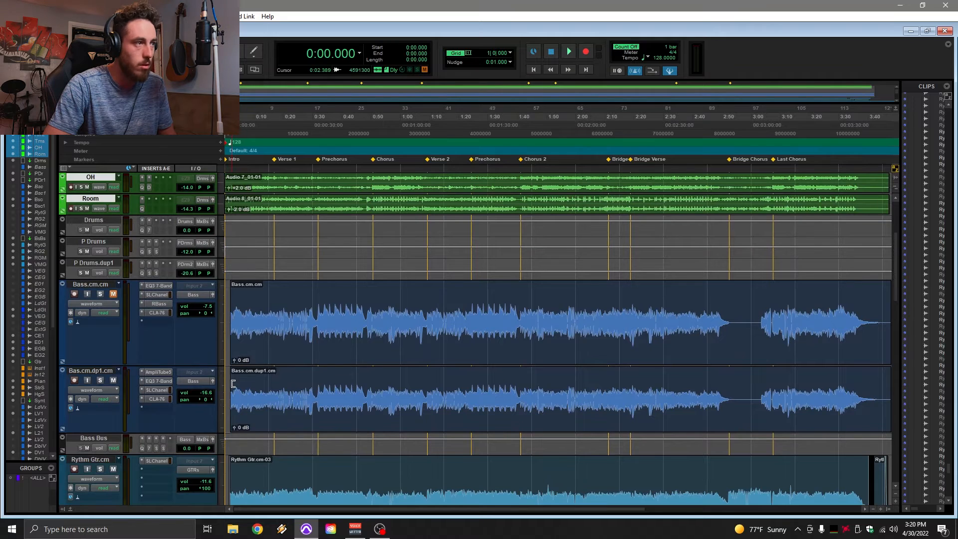
# Play from 0:07.500 with Bas.cm.dp1.cm and Bass.cm.cm soloed, clear both solos and stop playback.
pyautogui.click(101, 381)
pyautogui.press('space')
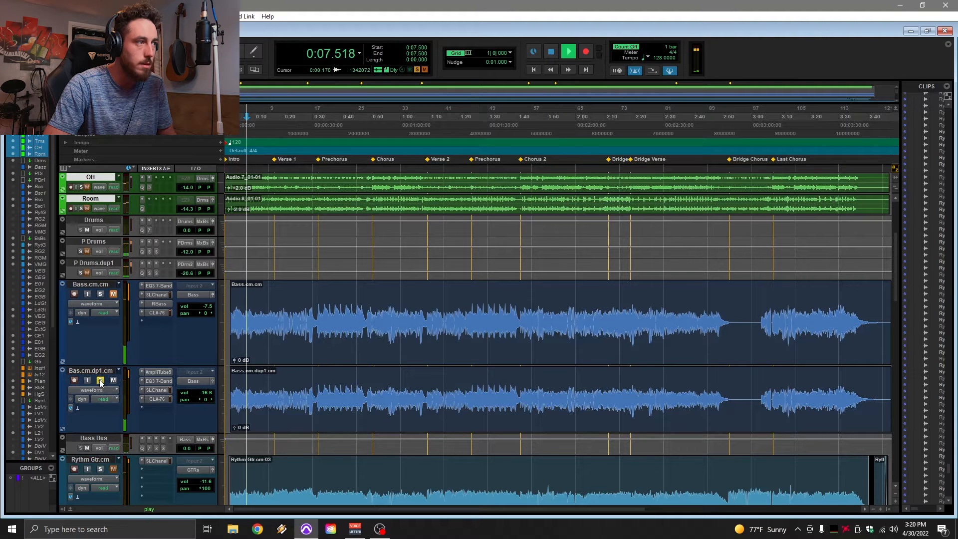
pyautogui.click(100, 294)
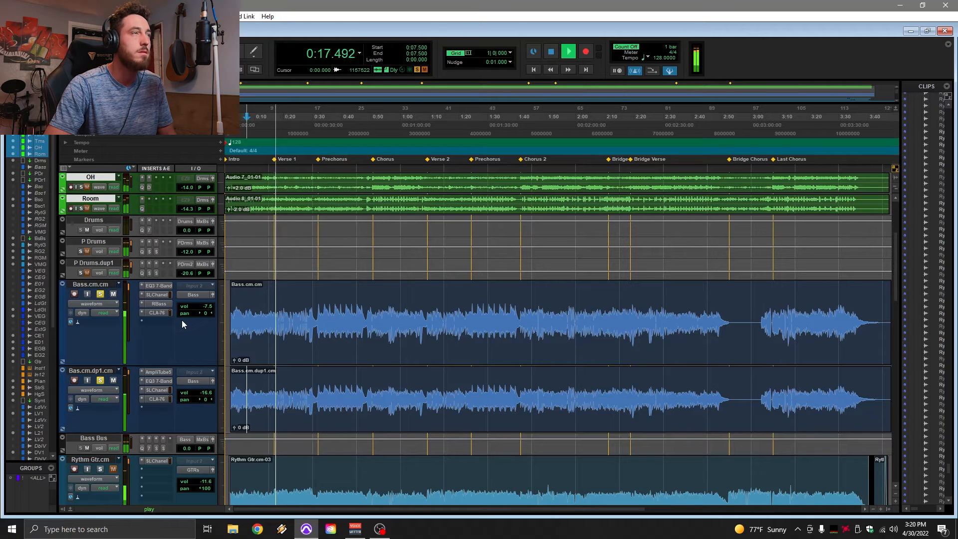
pyautogui.click(100, 380)
pyautogui.click(99, 294)
pyautogui.press('space')
# Play the Last Chorus from 3:07.500, comparing both soloed bass tracks with the full mix, and stop playback.
pyautogui.click(274, 304)
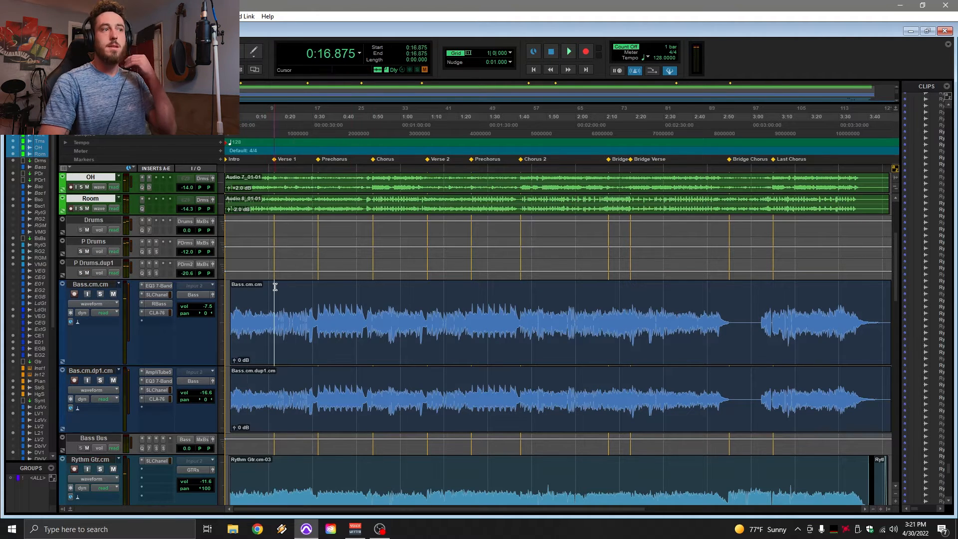
pyautogui.hscroll(5, 435, 367)
pyautogui.click(424, 320)
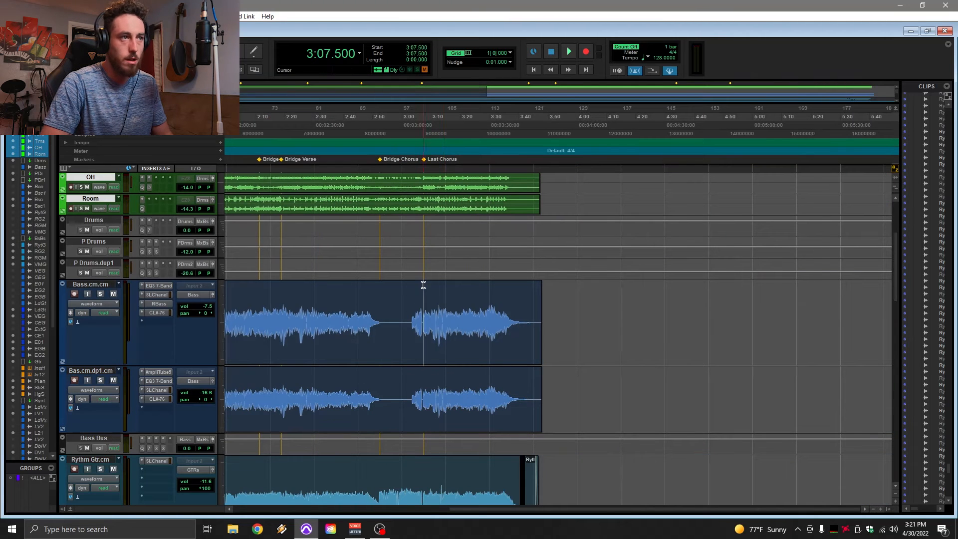
pyautogui.press('space')
pyautogui.click(100, 294)
pyautogui.click(100, 380)
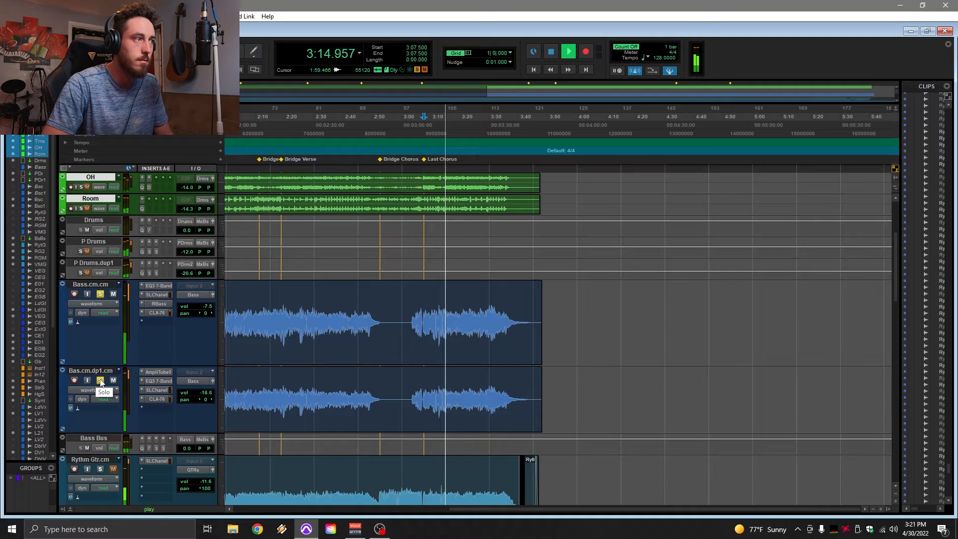
pyautogui.click(100, 382)
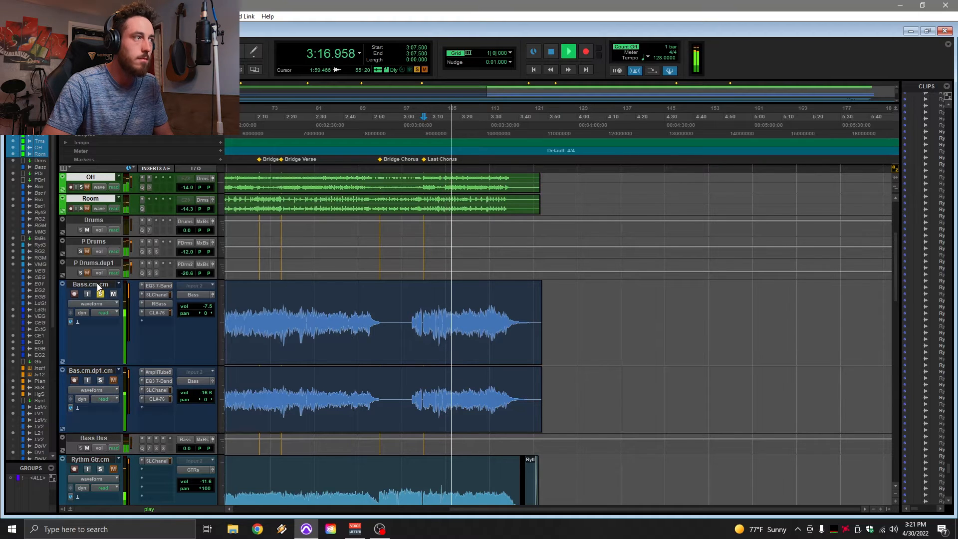
pyautogui.click(100, 294)
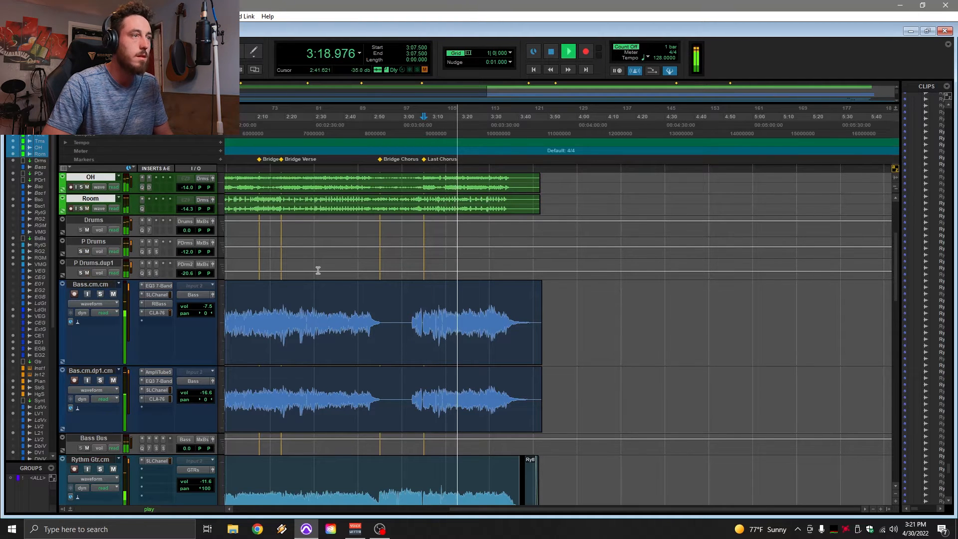
pyautogui.scroll(5, 278, 328)
pyautogui.press('Home')
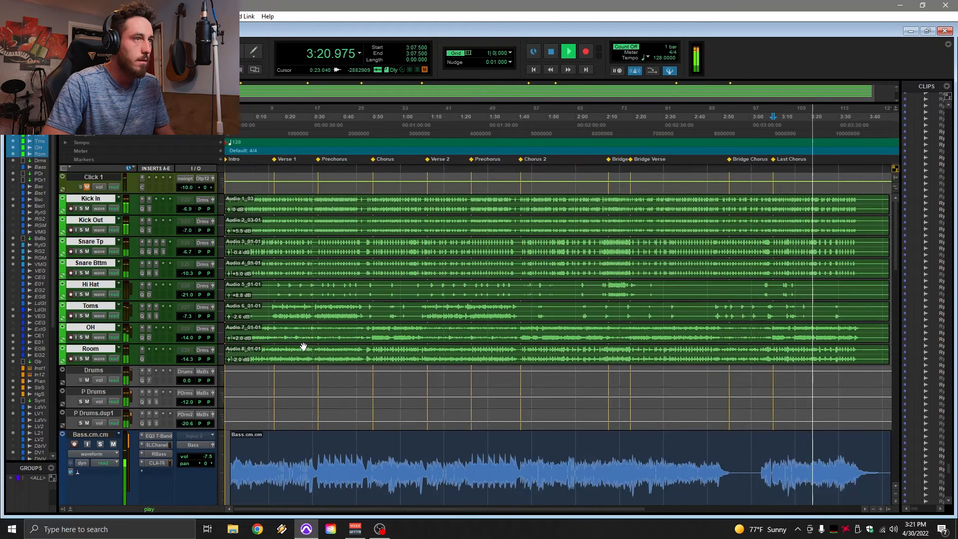
pyautogui.press('space')
# Play Verse 1 from 0:16.875 with Lead Vox.cm1 soloed, and stop playback.
pyautogui.click(280, 186)
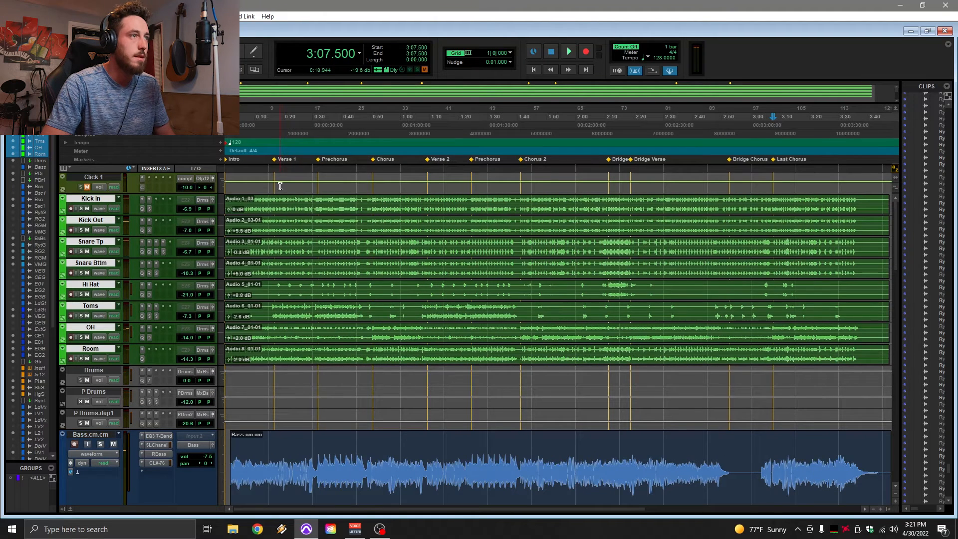
pyautogui.click(276, 183)
pyautogui.scroll(-10, 397, 277)
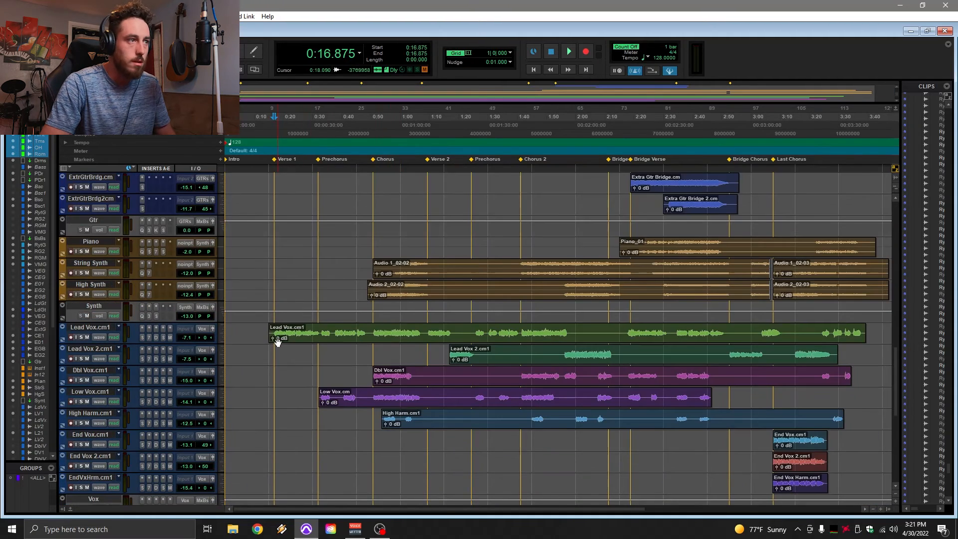
pyautogui.press('space')
pyautogui.click(81, 338)
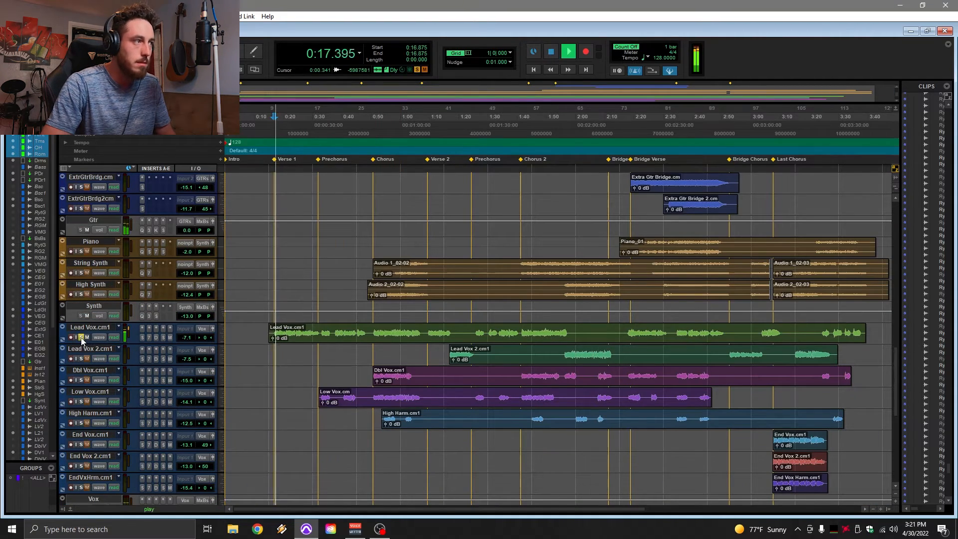
pyautogui.press('space')
# Solo Low Vox.cm1 alongside the lead vocal and play the Prechorus from 0:31.875.
pyautogui.click(370, 351)
pyautogui.click(319, 351)
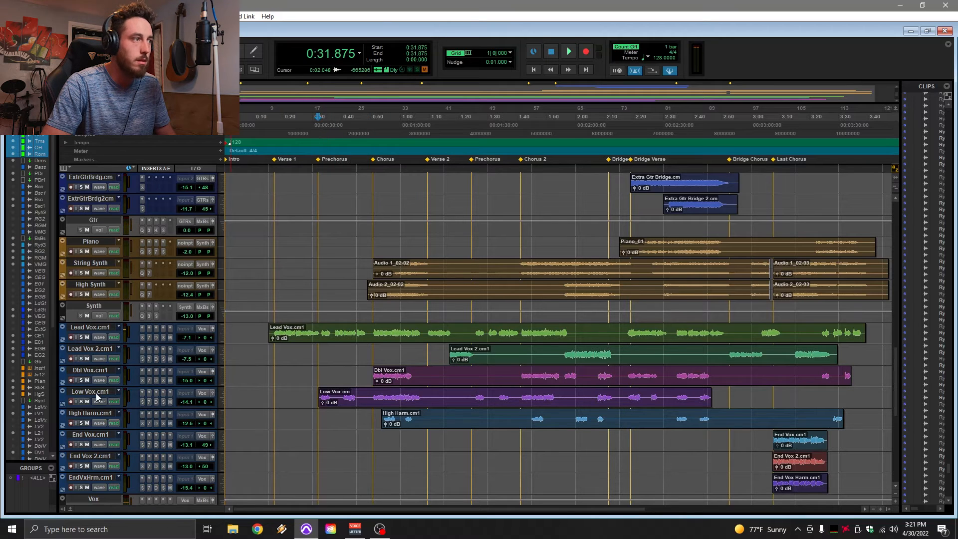
pyautogui.click(81, 402)
pyautogui.press('space')
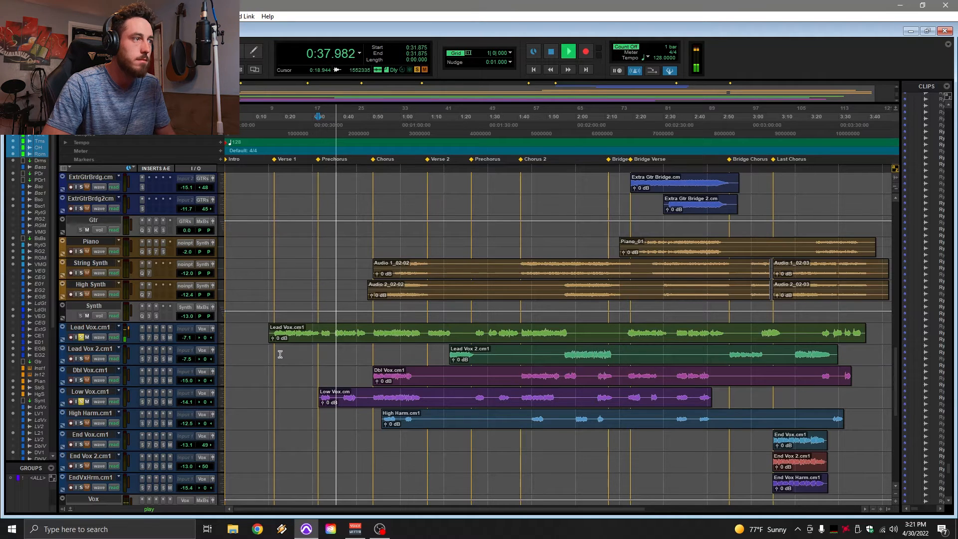
# Examine the vocal channels' sends, panning and levels in the mixer during playback, and return to the track timeline.
pyautogui.hotkey('ctrl', '=')
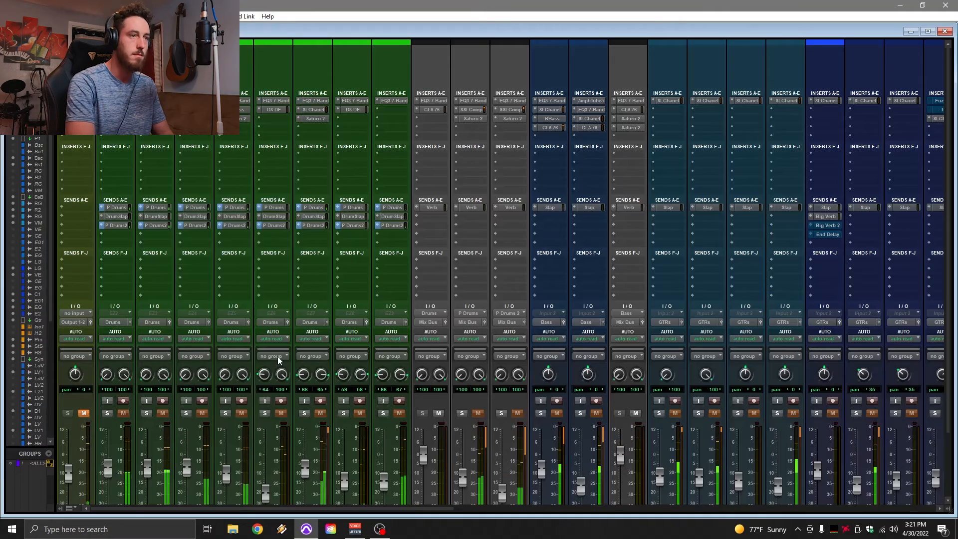
pyautogui.hscroll(5, 416, 361)
pyautogui.hscroll(5, 436, 345)
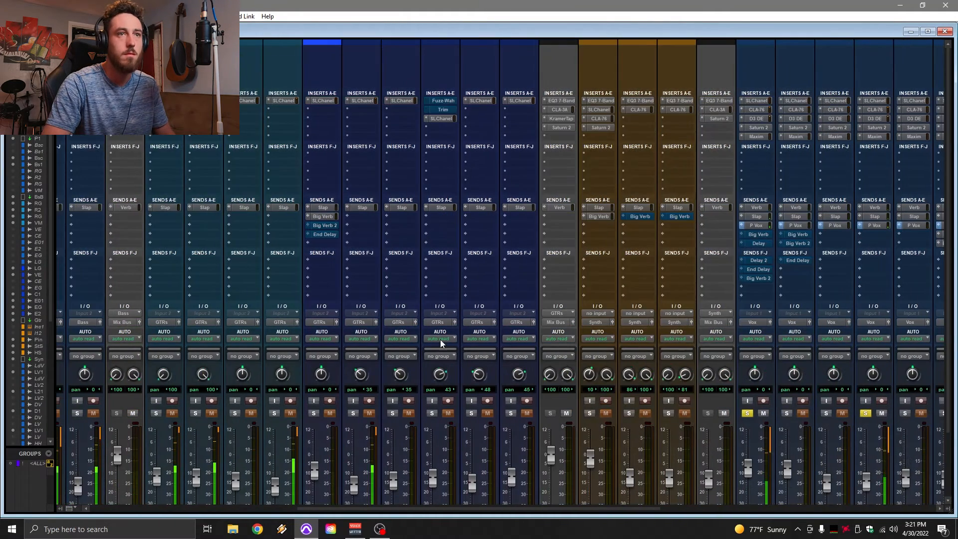
pyautogui.scroll(-2, 441, 340)
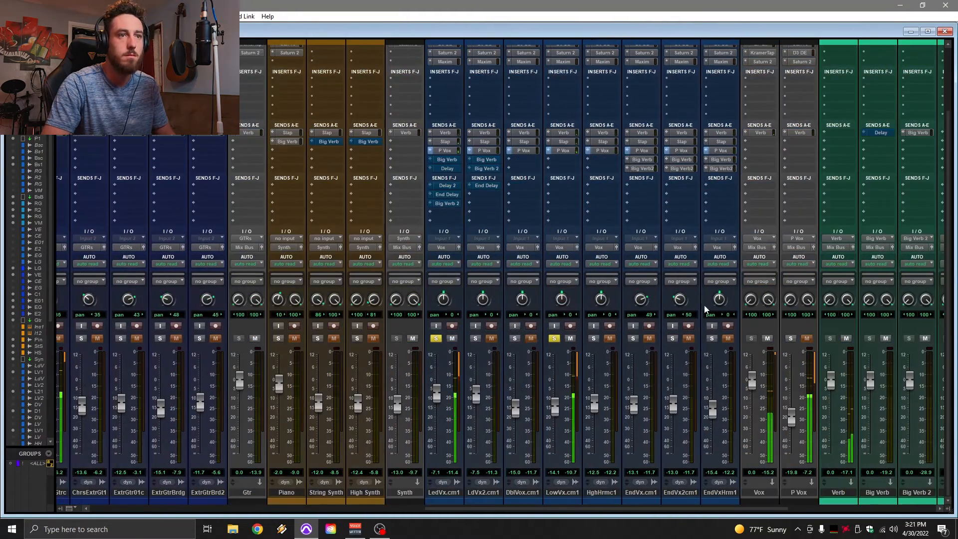
pyautogui.scroll(2, 652, 325)
pyautogui.scroll(-2, 649, 329)
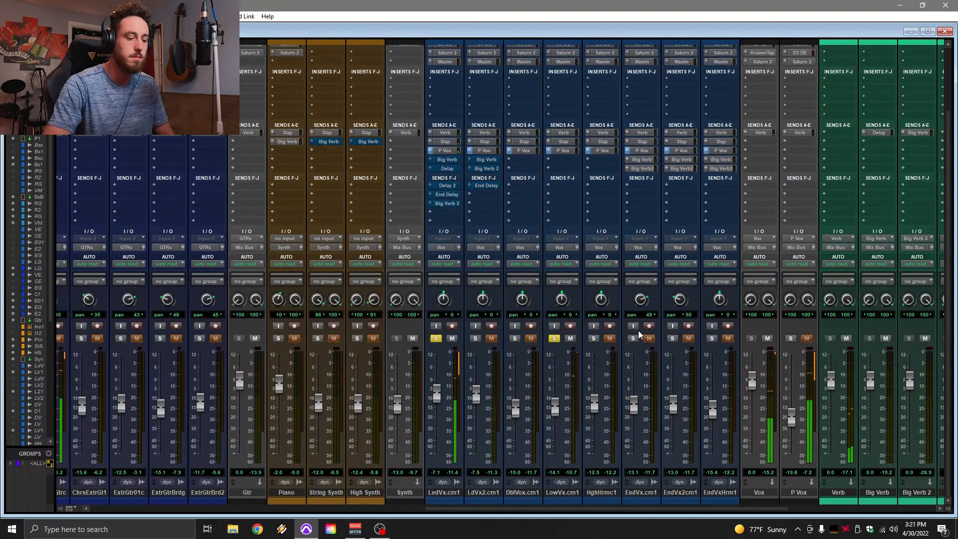
pyautogui.hotkey('ctrl', '=')
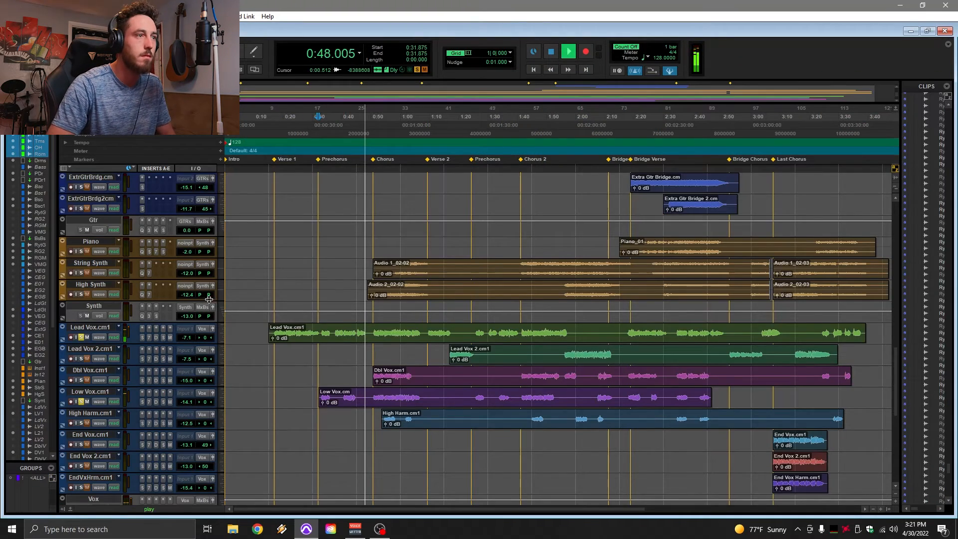
# Stop the Prechorus playback, then play the Chorus from 0:50.625 with lead and low vocals soloed, and stop playback.
pyautogui.scroll(-5, 449, 300)
pyautogui.scroll(4, 335, 298)
pyautogui.press('space')
pyautogui.scroll(-5, 336, 297)
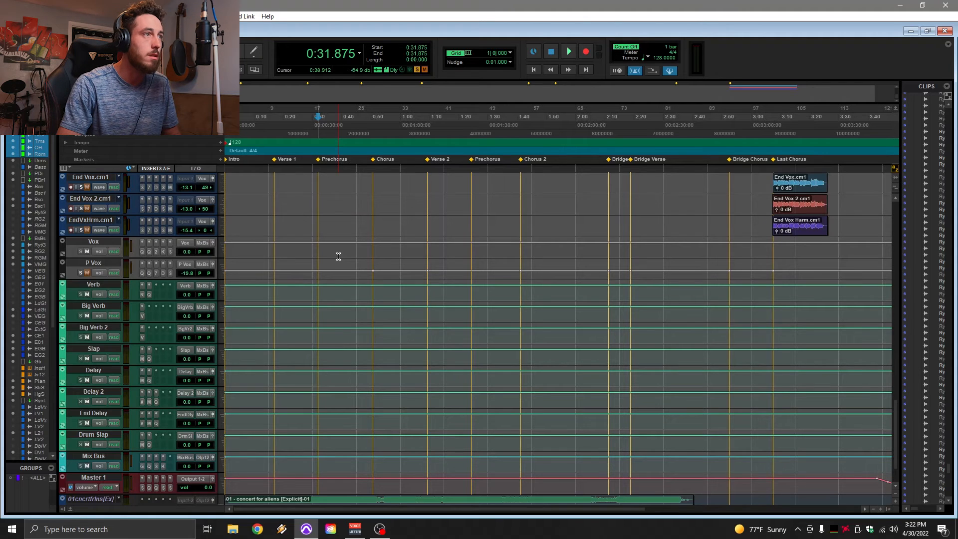
pyautogui.scroll(5, 339, 256)
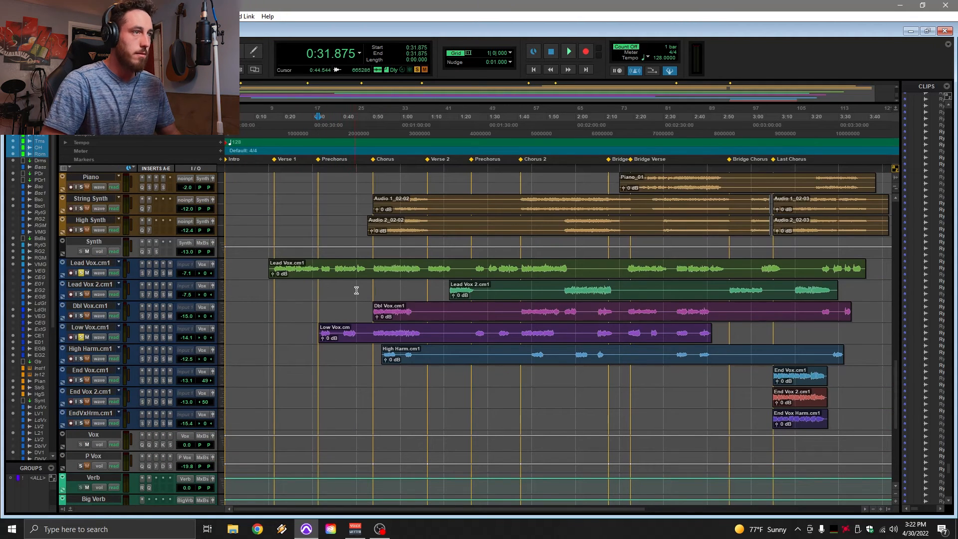
pyautogui.click(366, 288)
pyautogui.press('space')
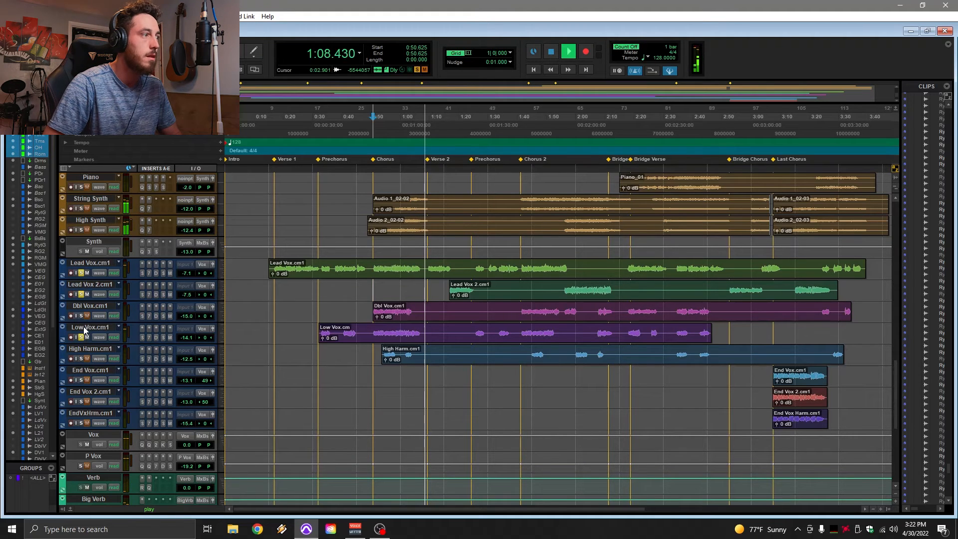
pyautogui.press('space')
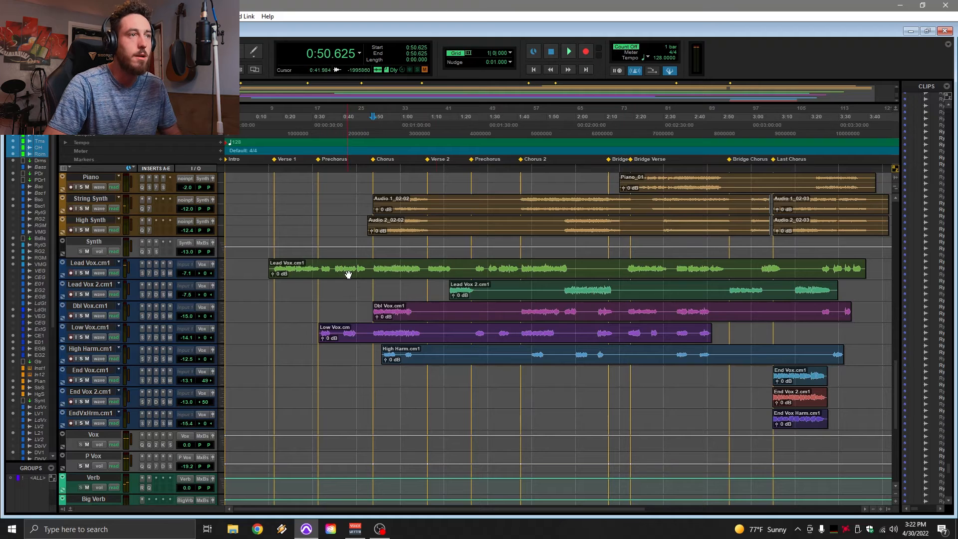
# Examine the session's vocal, effects, reference, synth, guitar, bass and drum tracks across the song sections.
pyautogui.click(476, 249)
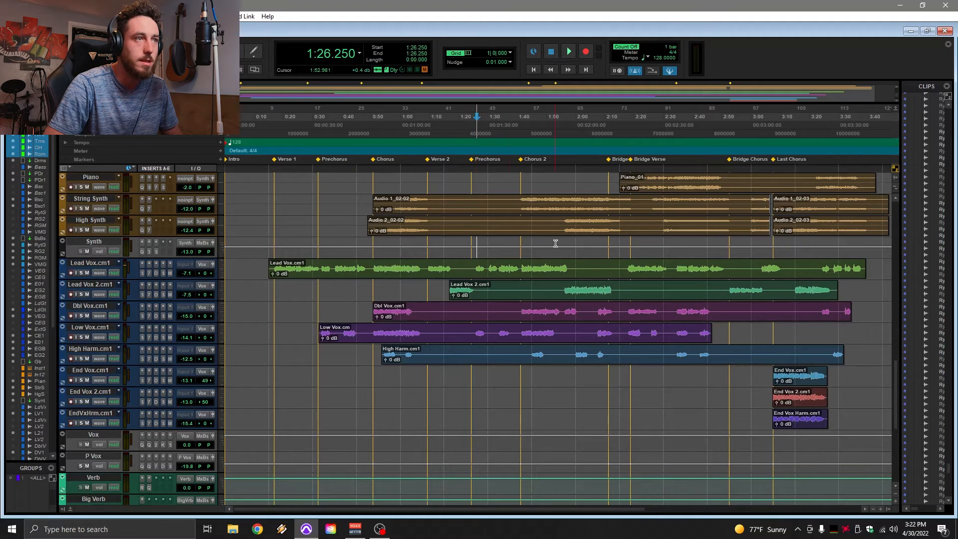
pyautogui.click(432, 247)
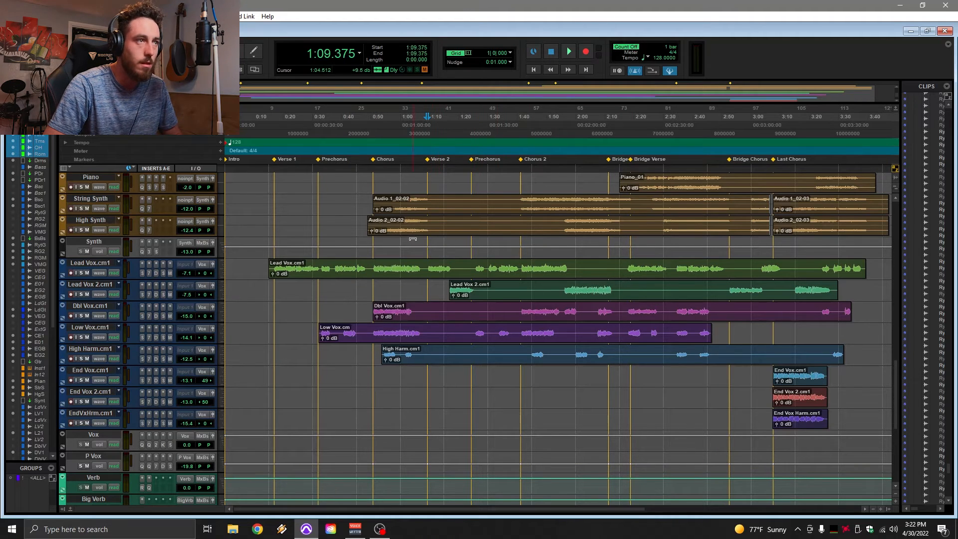
pyautogui.scroll(-10, 326, 381)
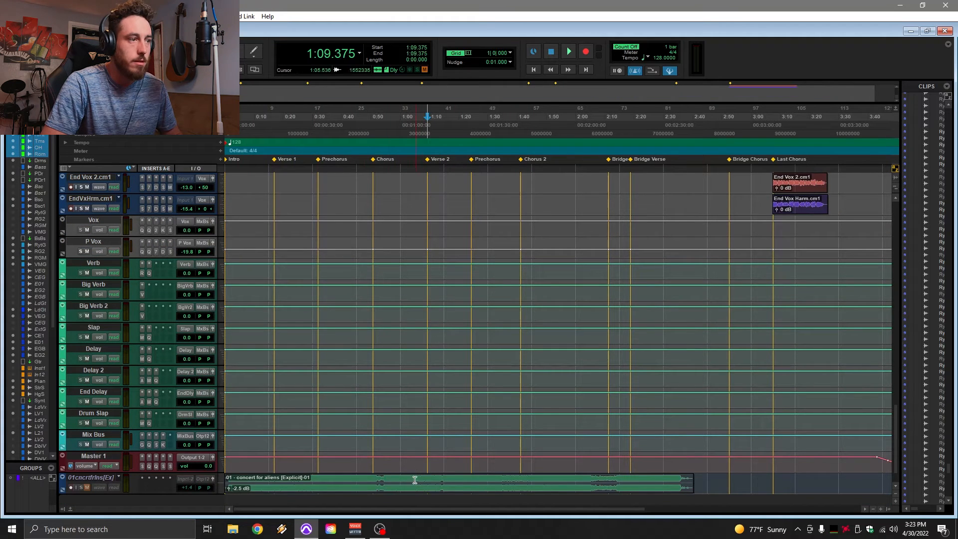
pyautogui.scroll(13, 403, 358)
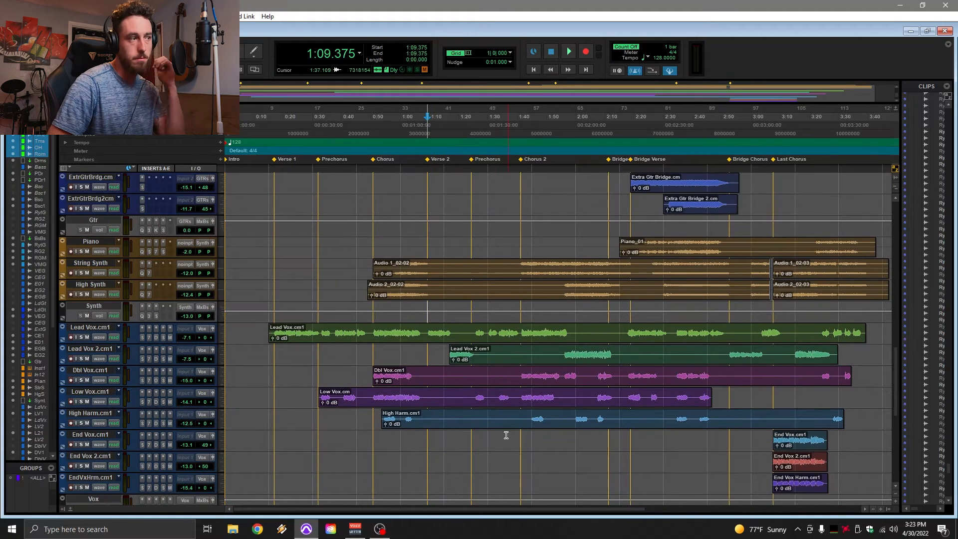
pyautogui.scroll(-5, 613, 389)
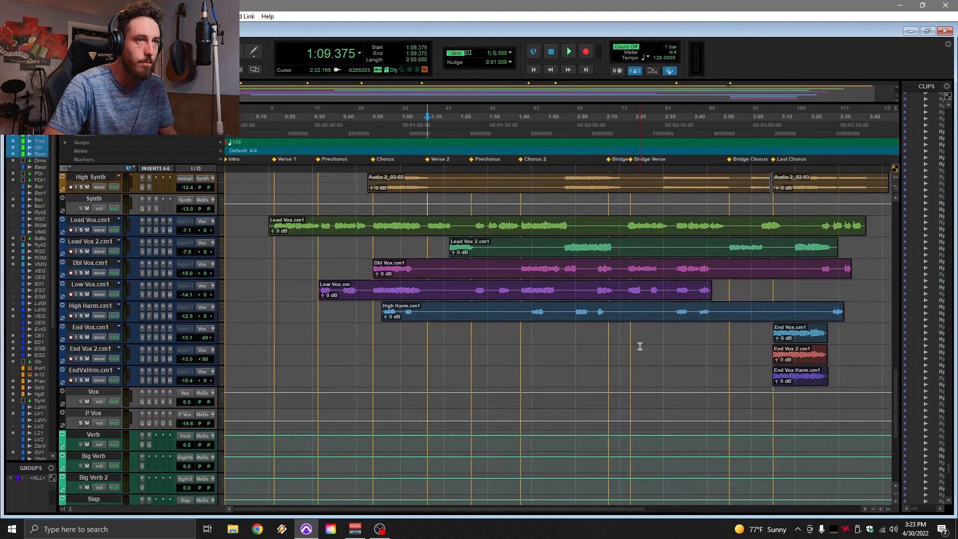
pyautogui.scroll(5, 638, 329)
pyautogui.scroll(6, 632, 250)
pyautogui.scroll(6, 629, 270)
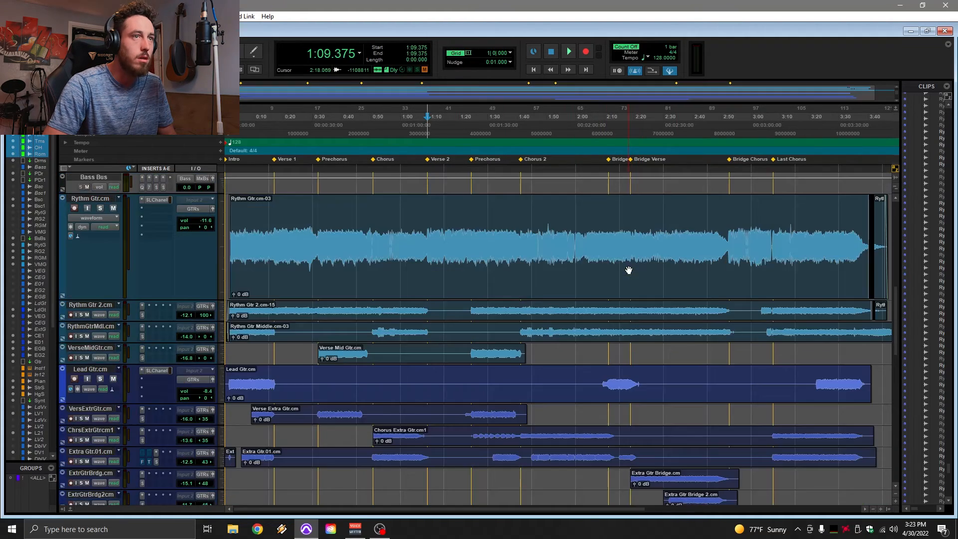
pyautogui.click(630, 270)
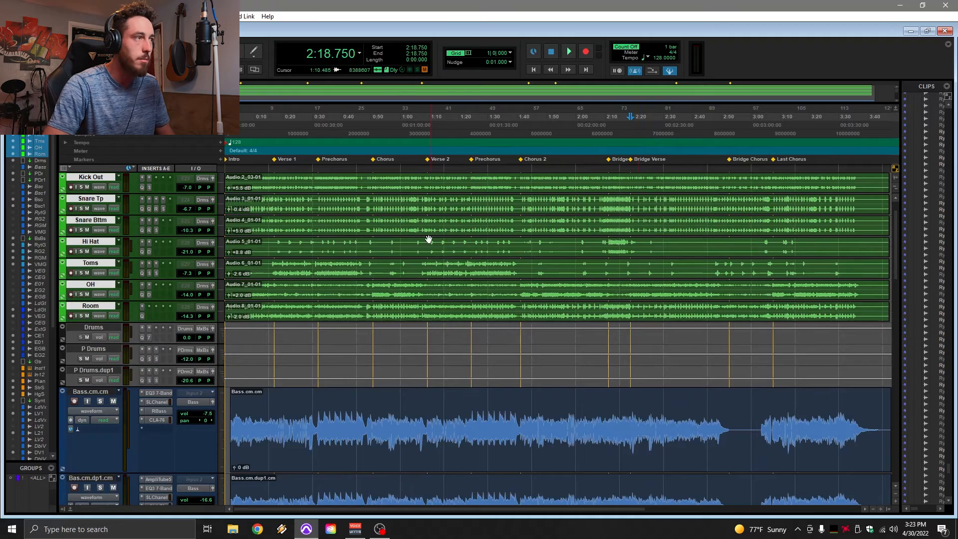
pyautogui.scroll(2, 446, 340)
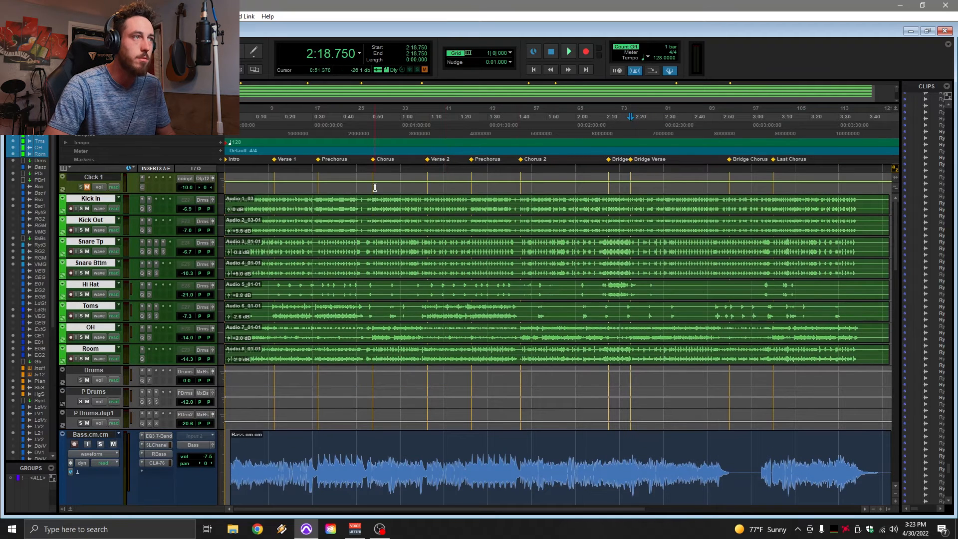
pyautogui.scroll(-15, 344, 341)
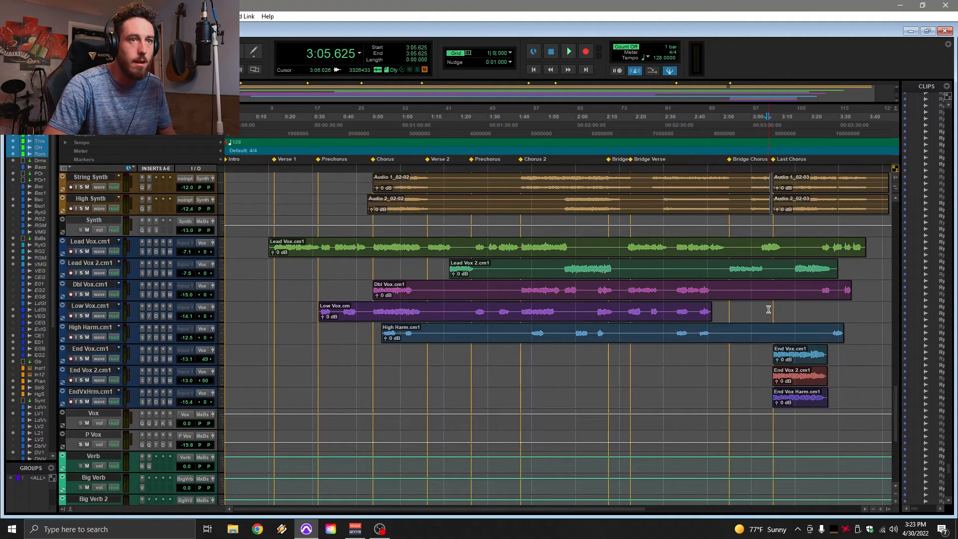
# Play the Last Chorus from 3:07.500 with the two End Vox tracks and the End Vox harmony soloed, and stop playback.
pyautogui.press('space')
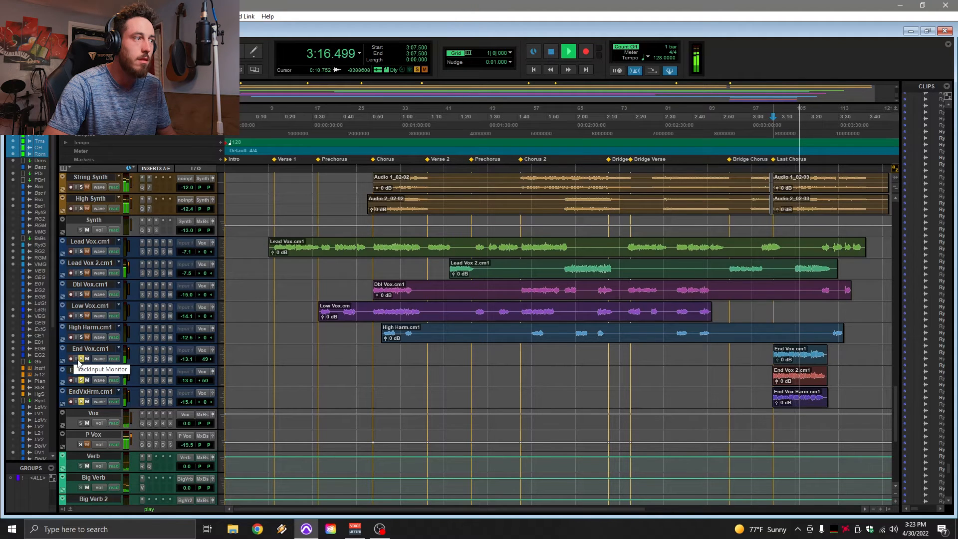
pyautogui.click(78, 361)
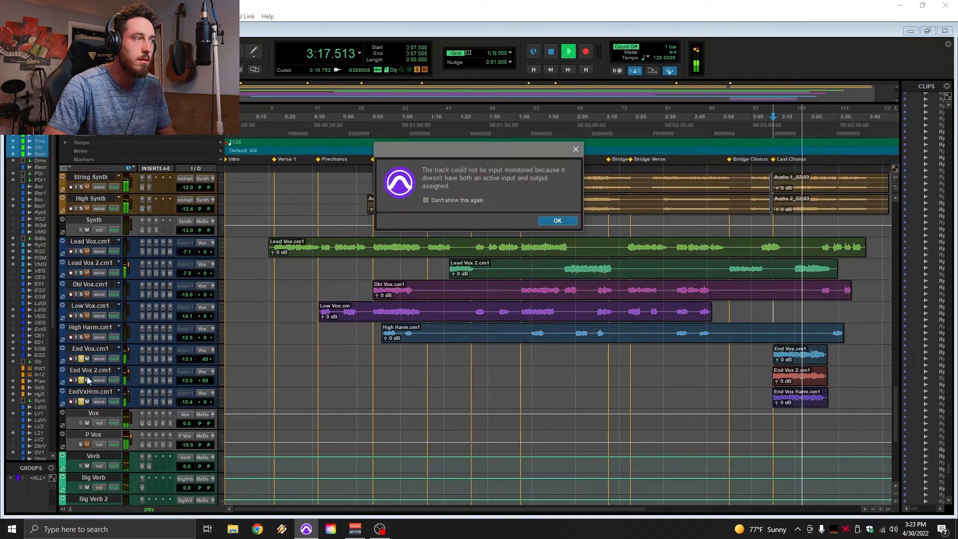
pyautogui.click(562, 220)
pyautogui.press('space')
# Replay the Last Chorus from 3:07.500 in the full mix while reviewing the guitar tracks, and stop playback.
pyautogui.press('space')
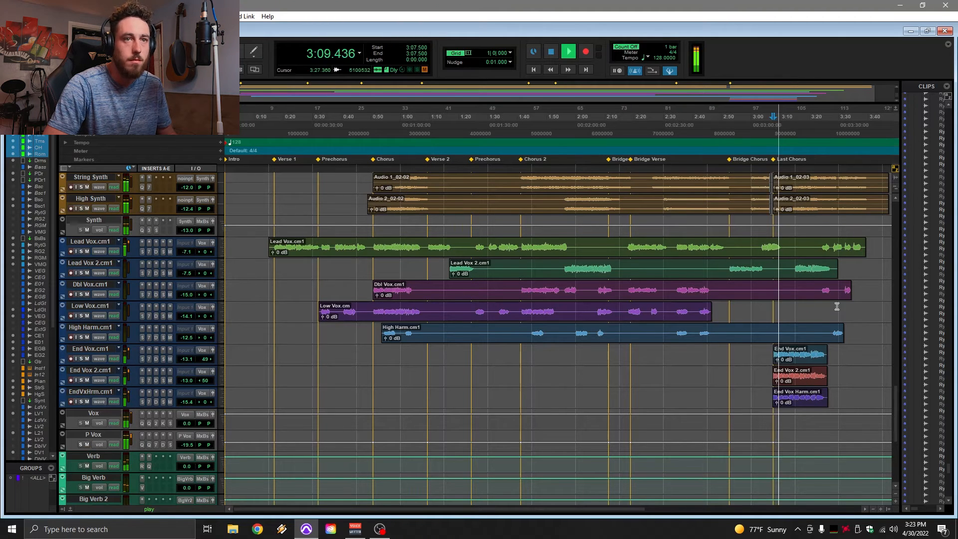
pyautogui.scroll(5, 845, 324)
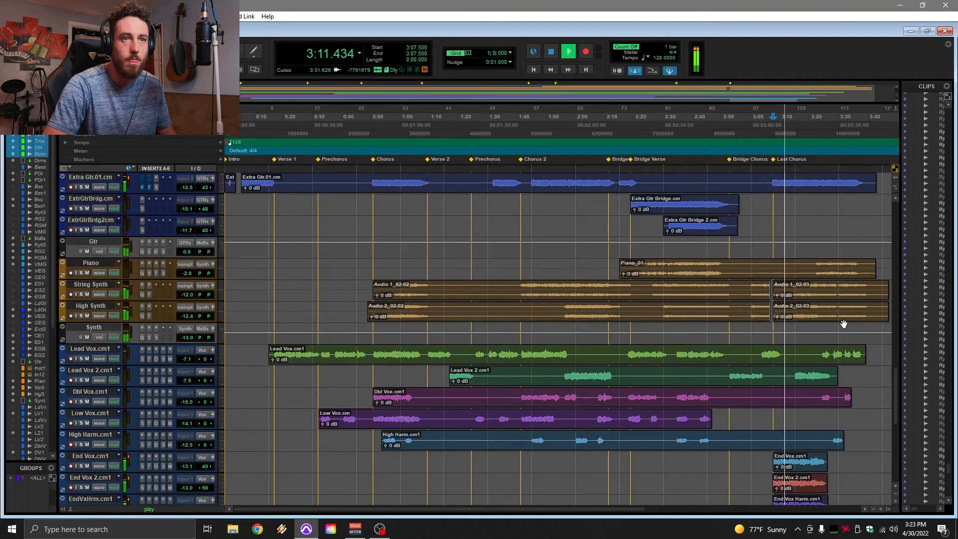
pyautogui.scroll(5, 844, 325)
pyautogui.scroll(-2, 833, 332)
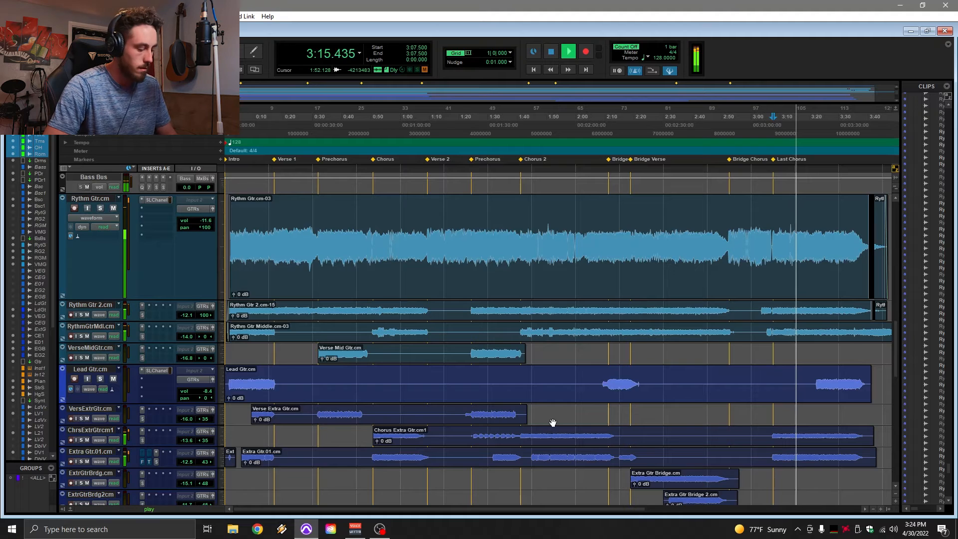
pyautogui.press('space')
# Play briefly from the Prechorus at 0:31.875, review the extra guitar tracks, and stop playback.
pyautogui.click(330, 427)
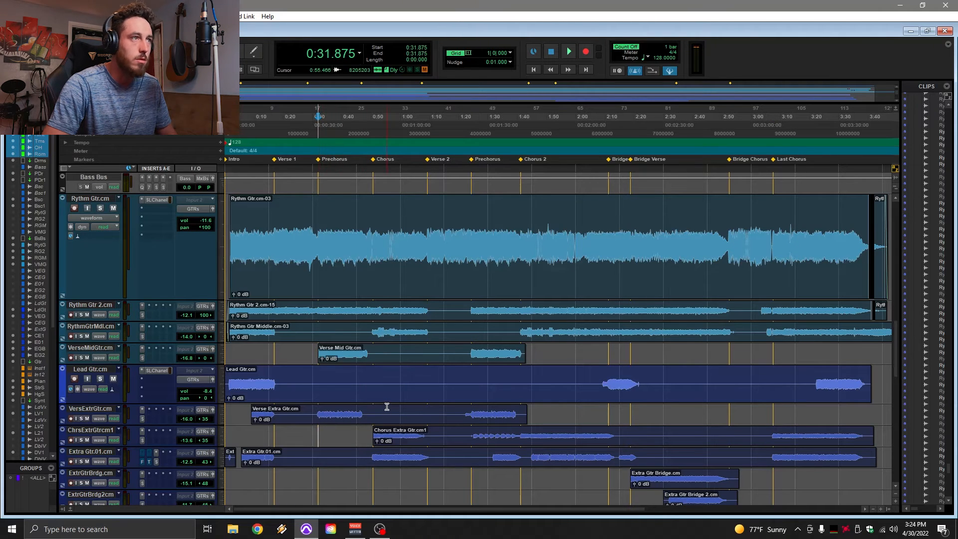
pyautogui.scroll(3, 387, 408)
pyautogui.scroll(-10, 367, 407)
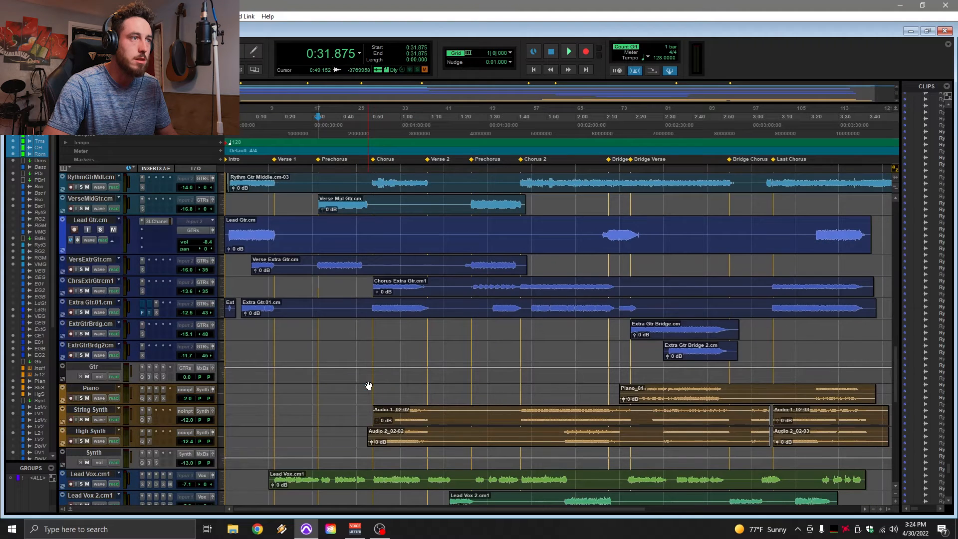
pyautogui.press('space')
pyautogui.press('space')
# Play the Chorus from 0:50.625 with Extra Gtr.01.cm soloed, adding and removing the ChrsExtrGtrcm1 solo, and stop playback.
pyautogui.click(373, 329)
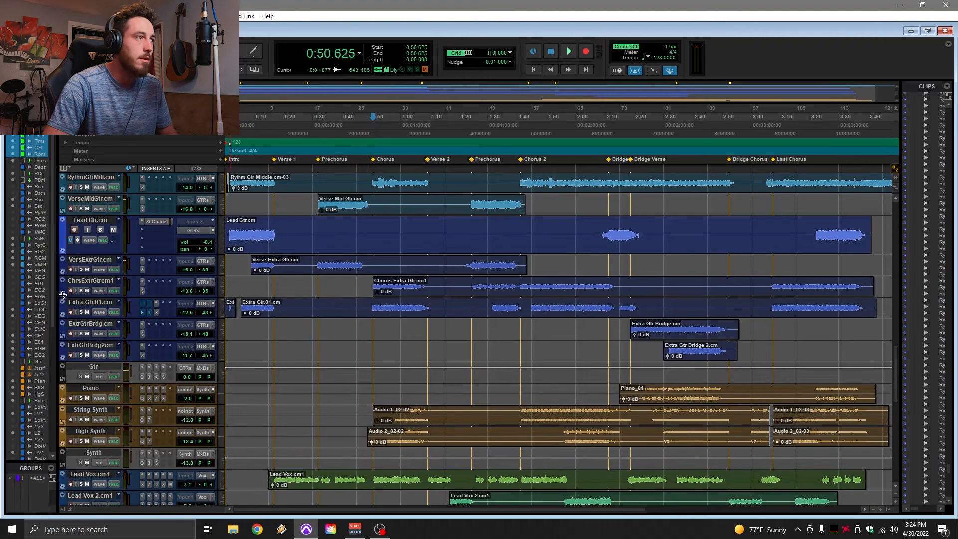
pyautogui.click(81, 313)
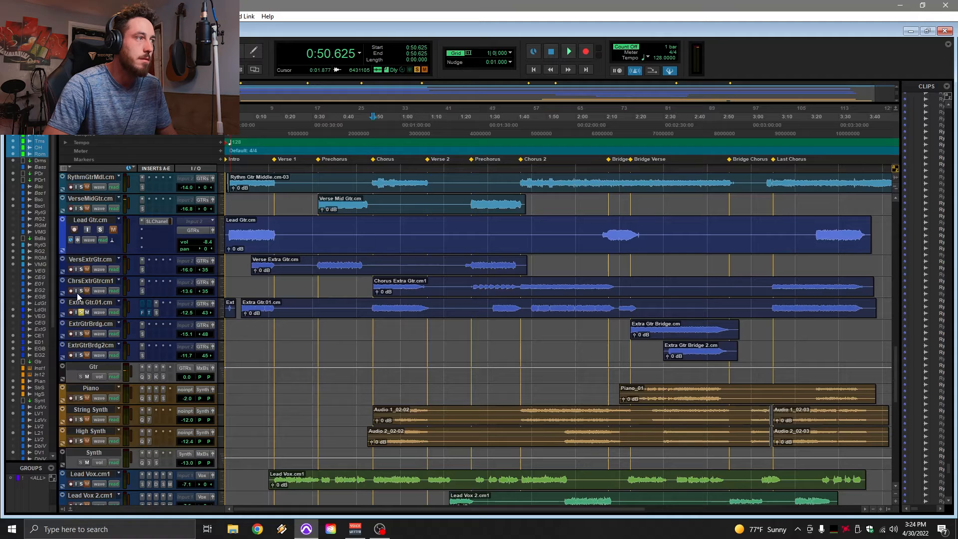
pyautogui.press('space')
pyautogui.click(81, 291)
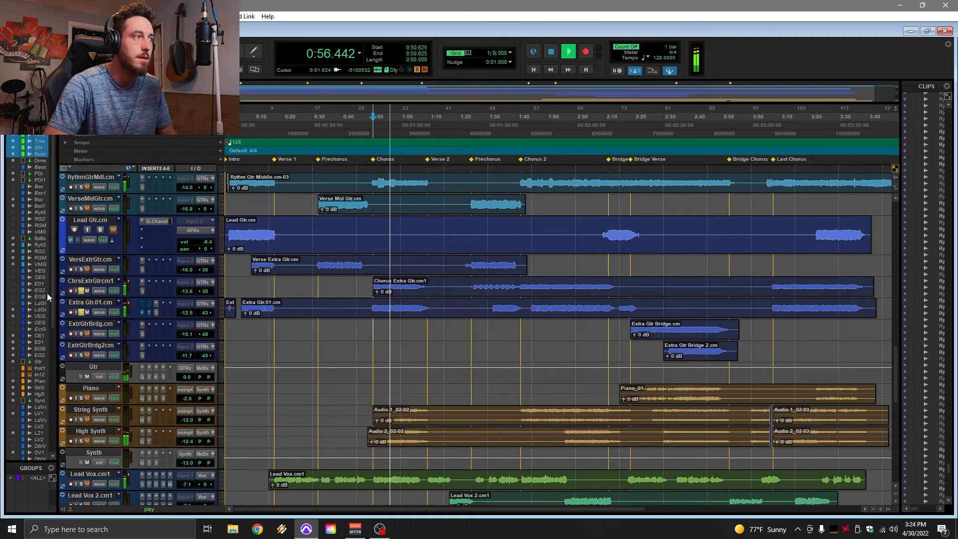
pyautogui.click(80, 291)
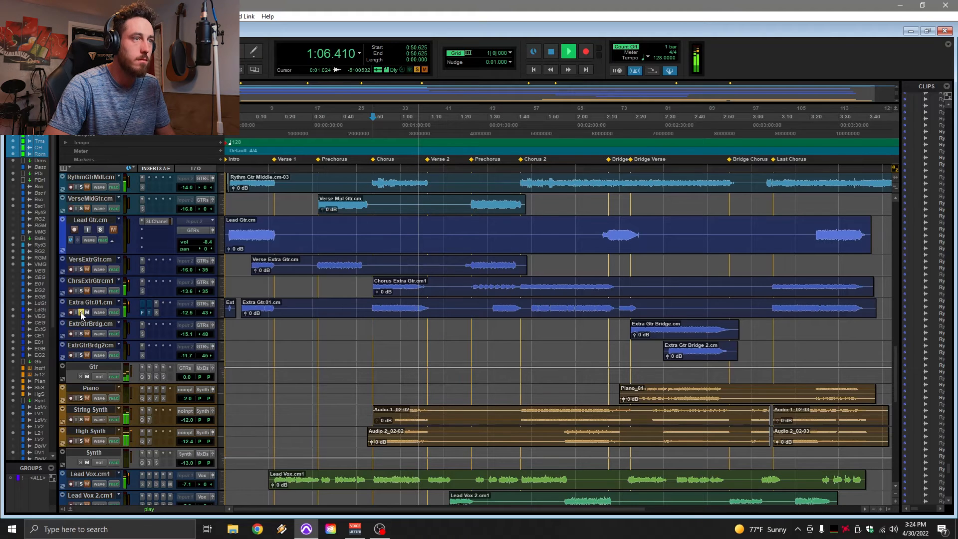
pyautogui.press('space')
# Play the Chorus from 0:50.625 with only ChrsExtrGtrcm1 soloed, and stop playback.
pyautogui.click(81, 291)
pyautogui.press('space')
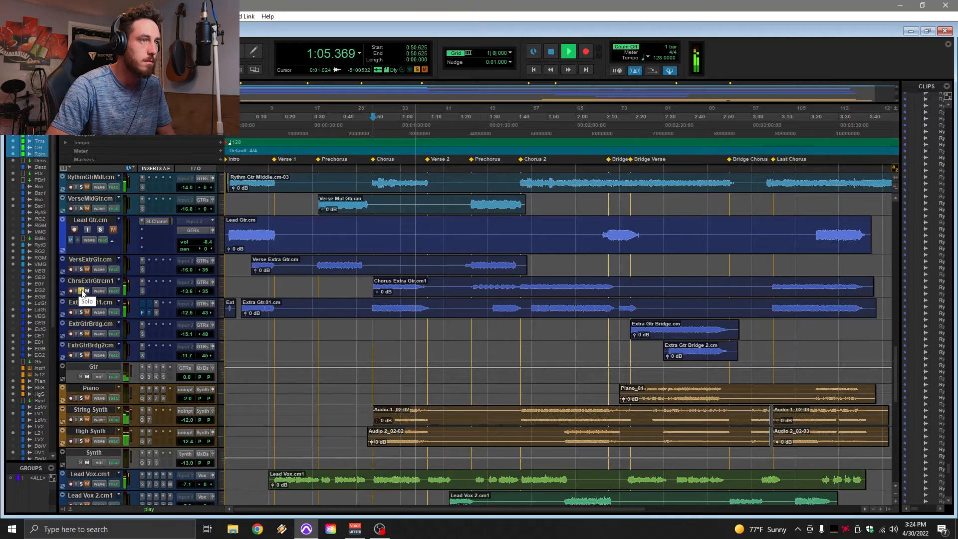
pyautogui.press('space')
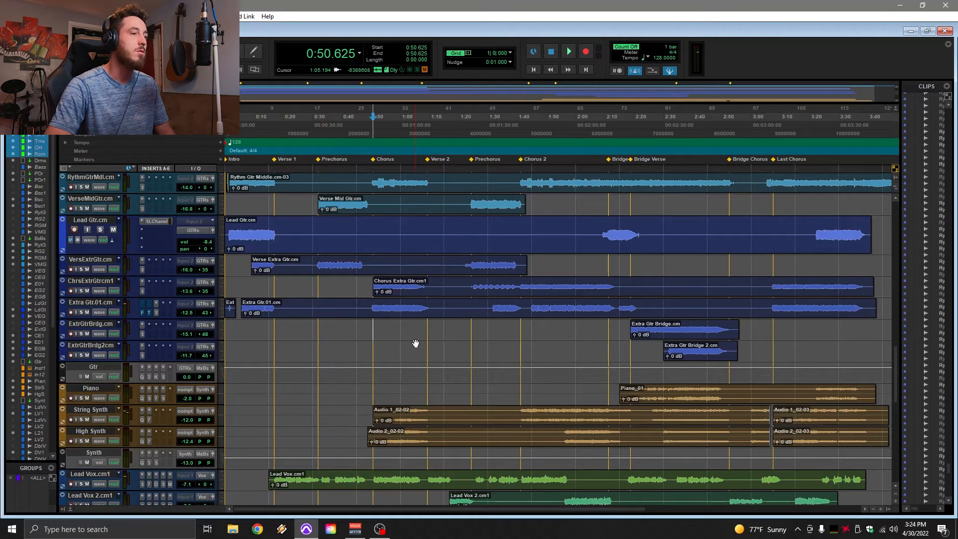
# Shrink the height of all tracks, and briefly play the full mix from 0:46.875.
pyautogui.scroll(3, 415, 343)
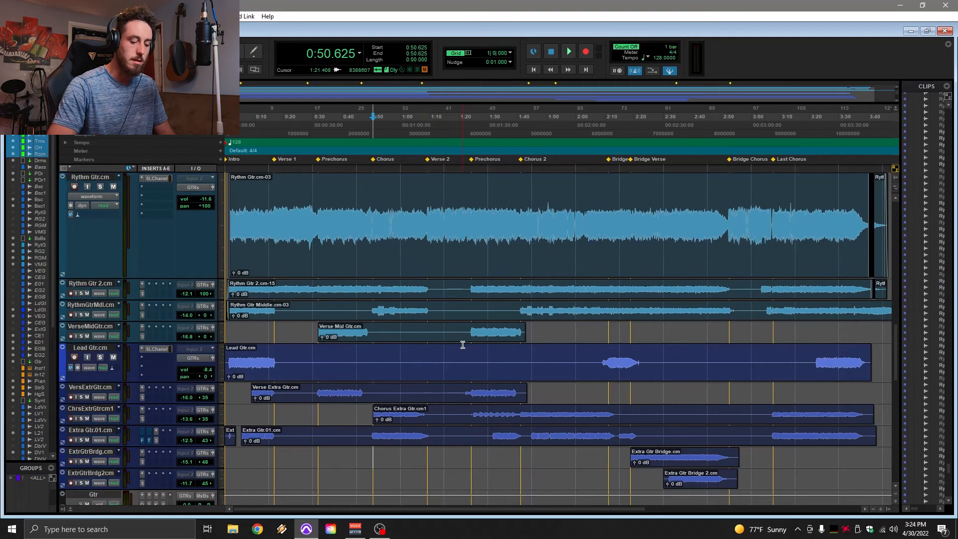
pyautogui.press('ctrl+alt+super+Down')
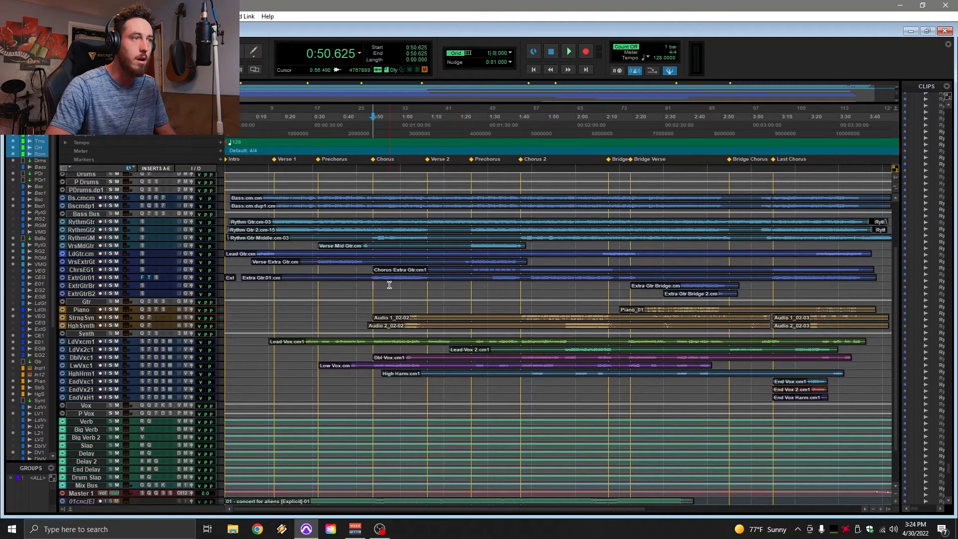
pyautogui.click(370, 270)
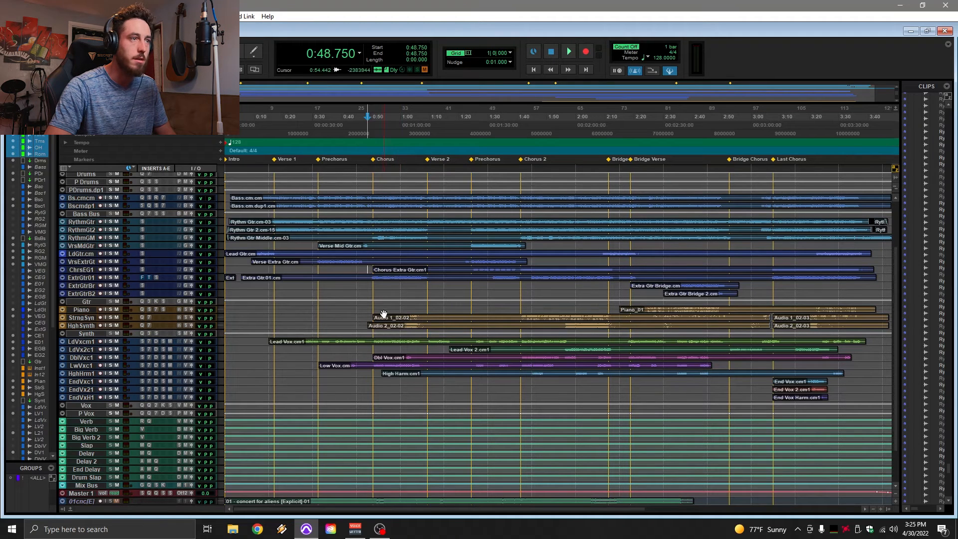
pyautogui.click(364, 268)
pyautogui.press('space')
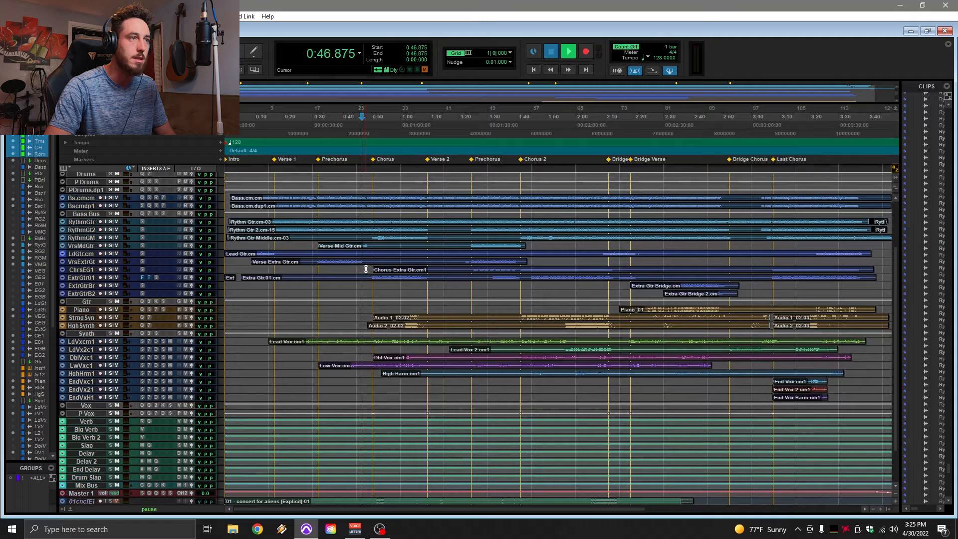
pyautogui.press('space')
# Play the full mix from 0:45.000 into the Chorus while viewing all the tracks, and stop playback.
pyautogui.click(356, 270)
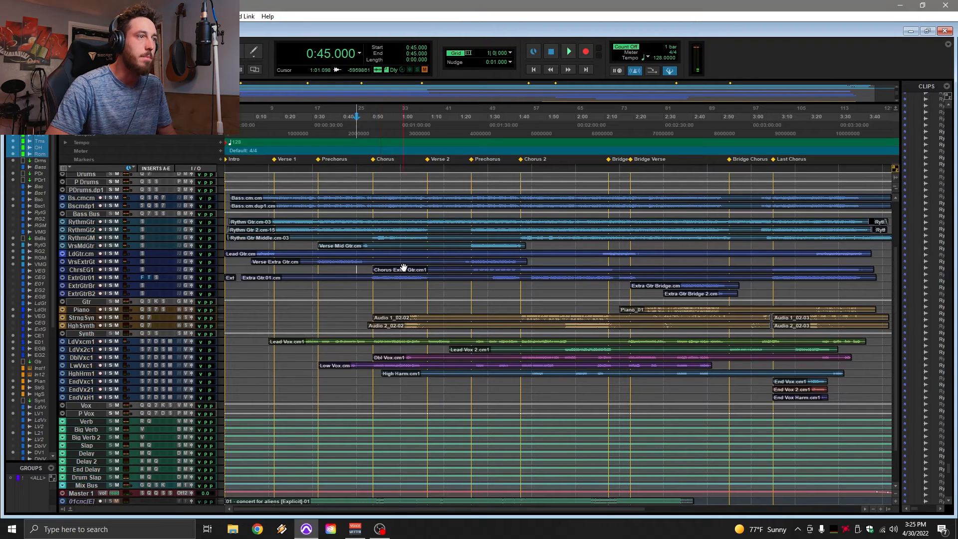
pyautogui.press('space')
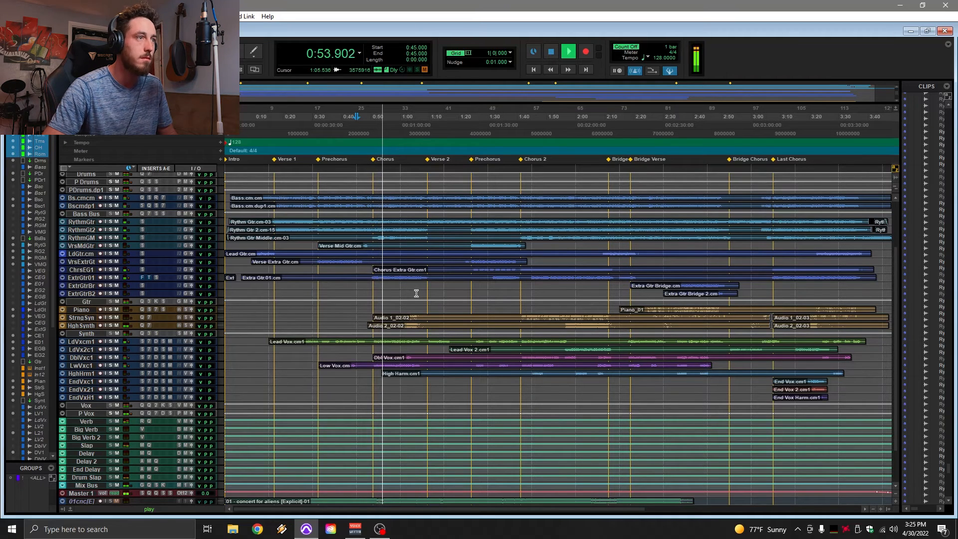
pyautogui.scroll(5, 416, 294)
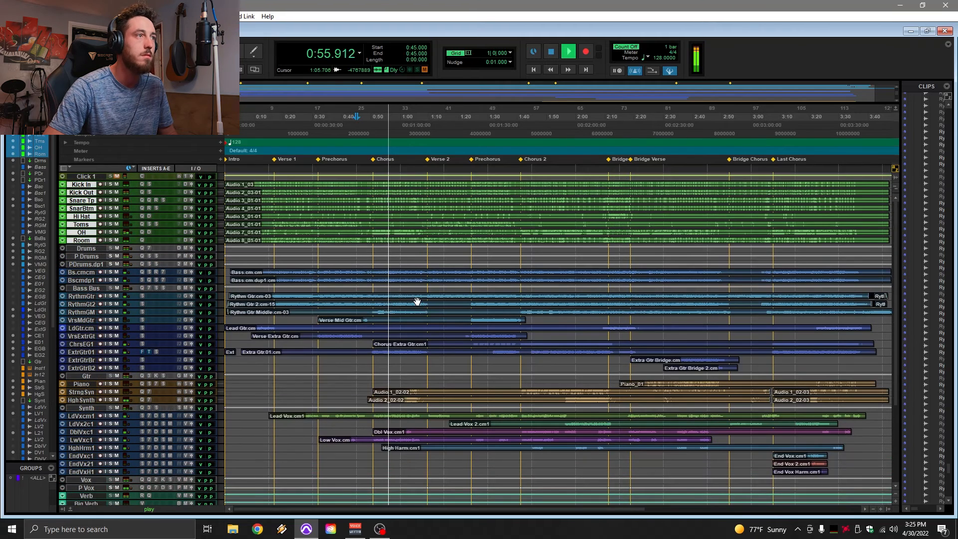
pyautogui.press('space')
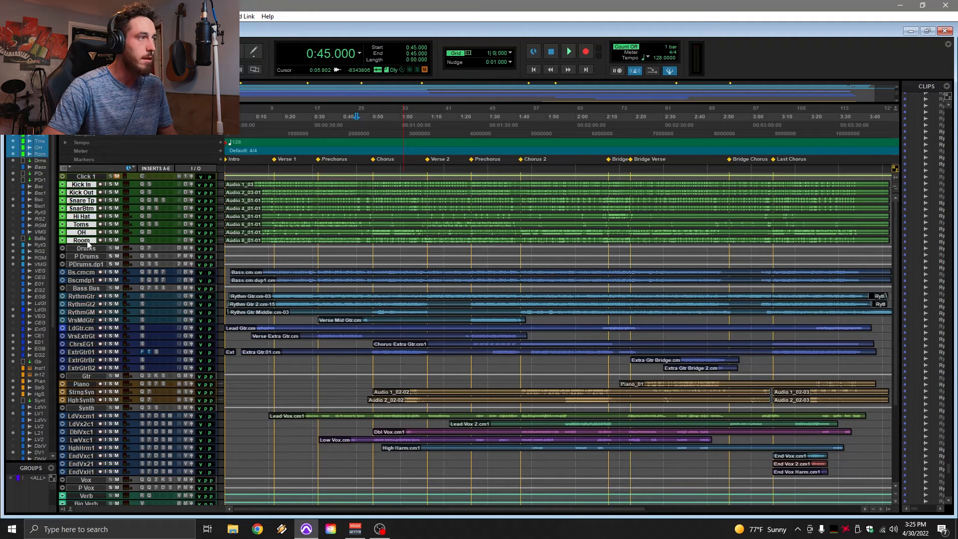
# Enlarge the height of the selected drum tracks, Kick In through Room.
pyautogui.moveTo(88, 243); pyautogui.dragTo(84, 265)
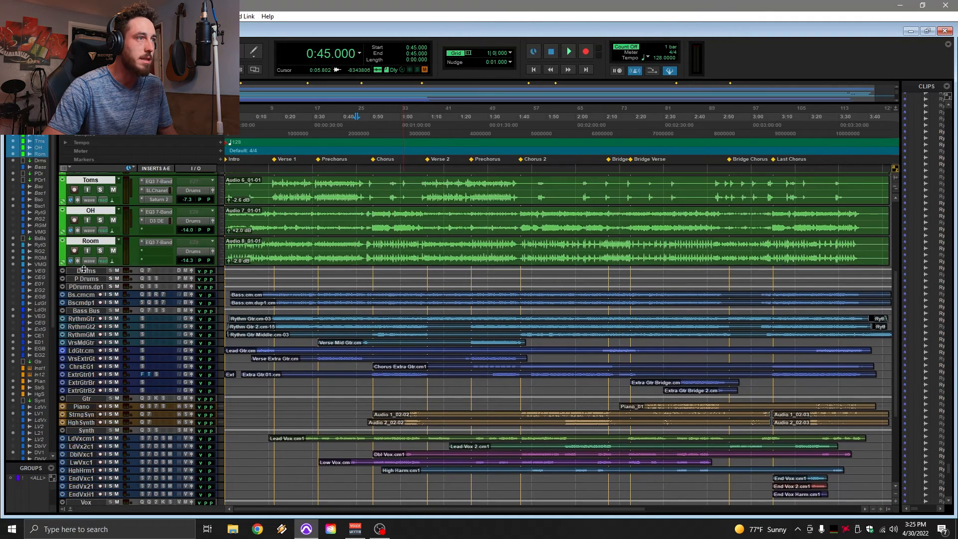
# Play the song from 0:00.000 with only the drum tracks Kick In through Room soloed, stop playback, and clear the solos.
pyautogui.scroll(5, 304, 255)
pyautogui.click(242, 187)
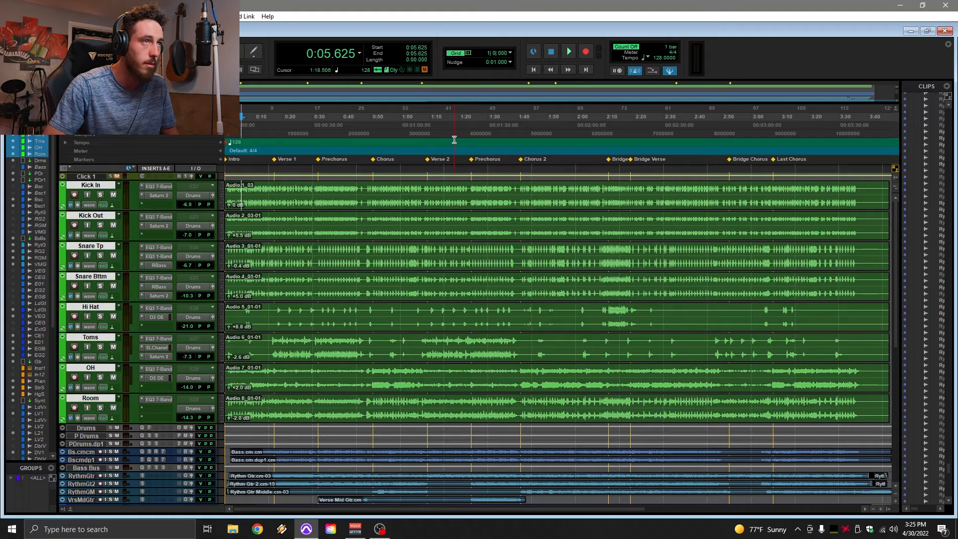
pyautogui.click(535, 71)
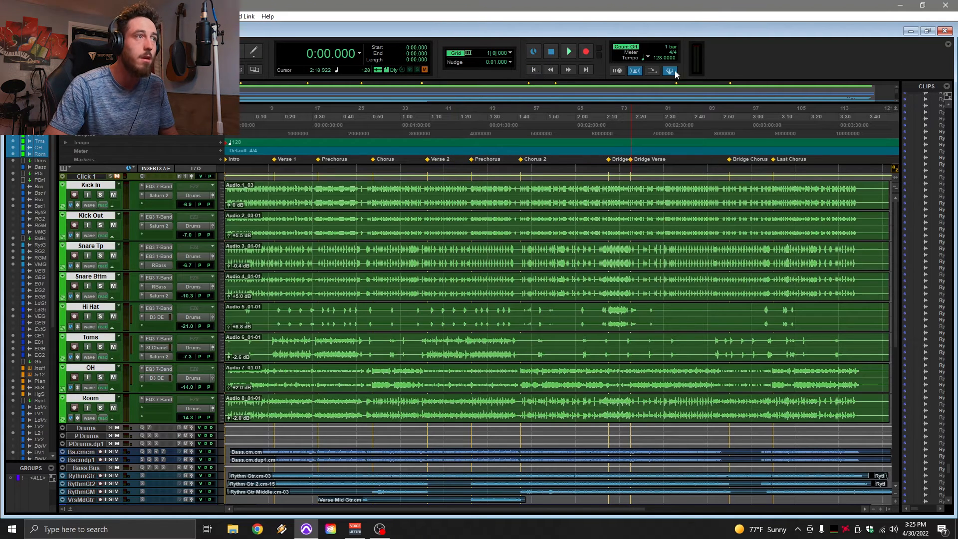
pyautogui.click(102, 196)
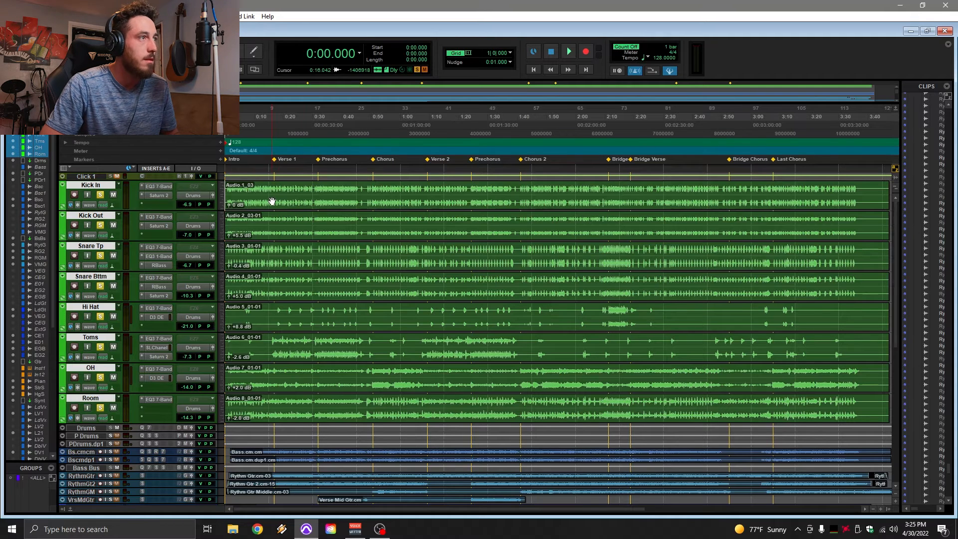
pyautogui.press('space')
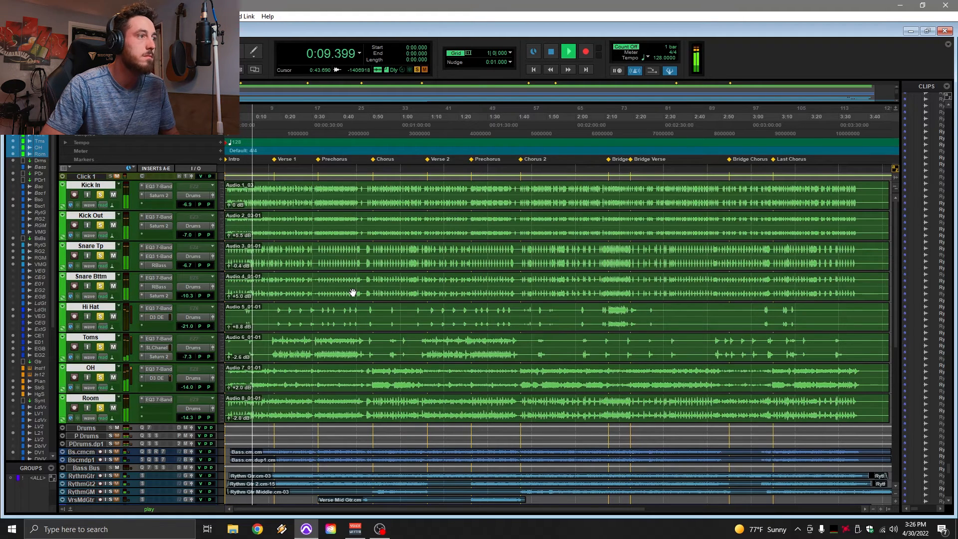
pyautogui.scroll(-1, 353, 293)
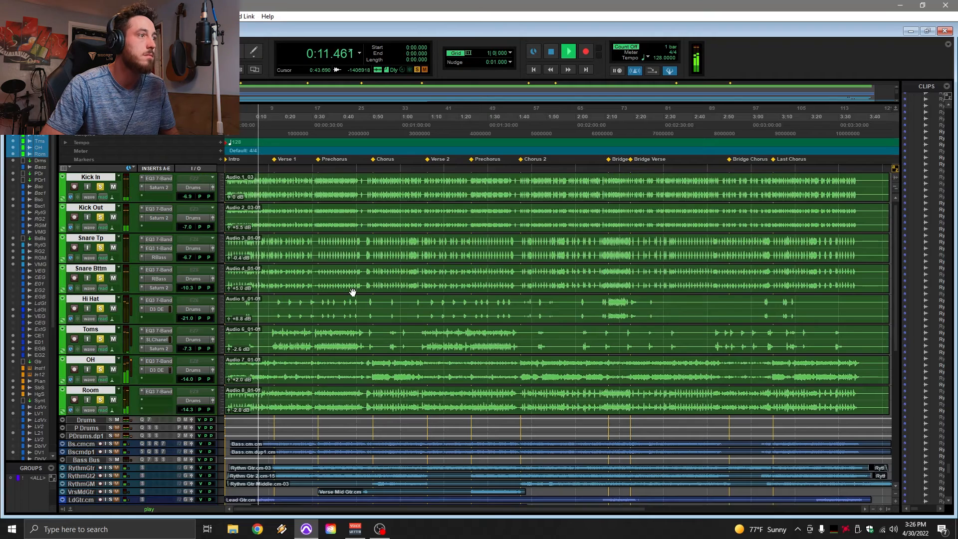
pyautogui.scroll(1, 353, 292)
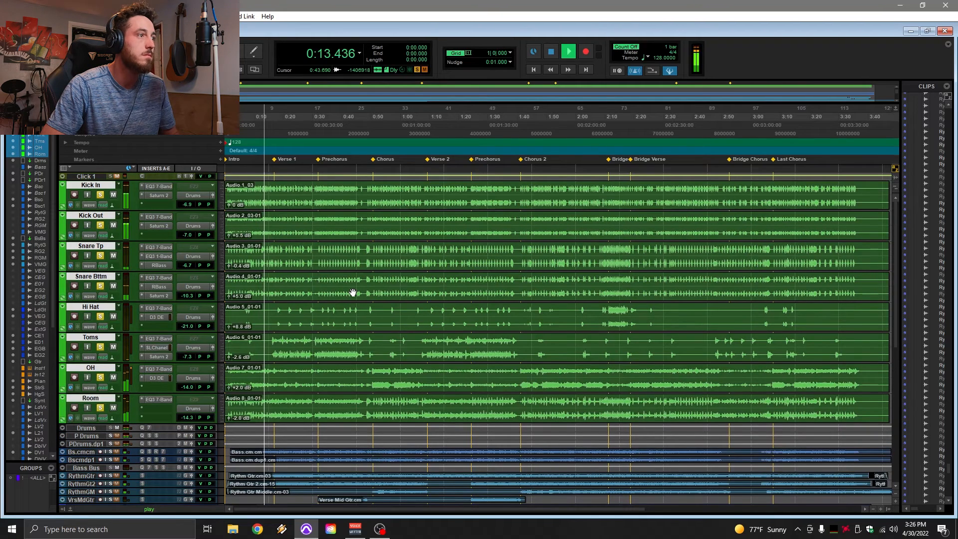
pyautogui.press('space')
pyautogui.click(100, 195)
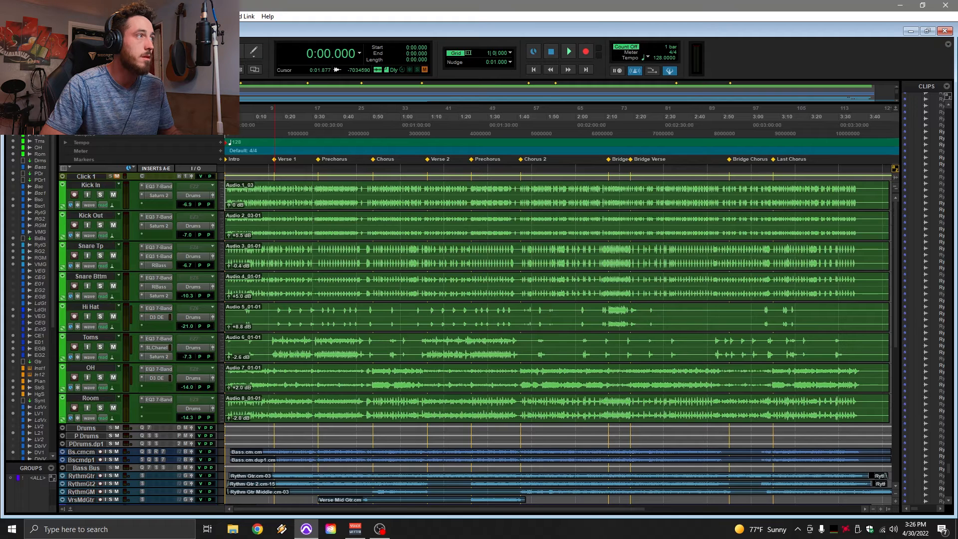
# Bring the hidden EZDrums track into the session, and play it soloed from the song's start before stopping playback.
pyautogui.rightClick(32, 102)
pyautogui.click(60, 116)
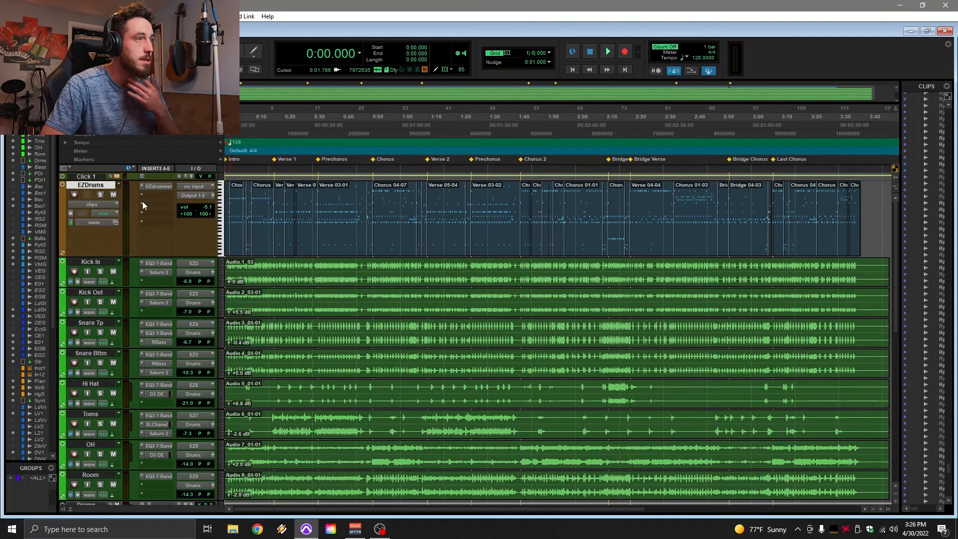
pyautogui.click(100, 194)
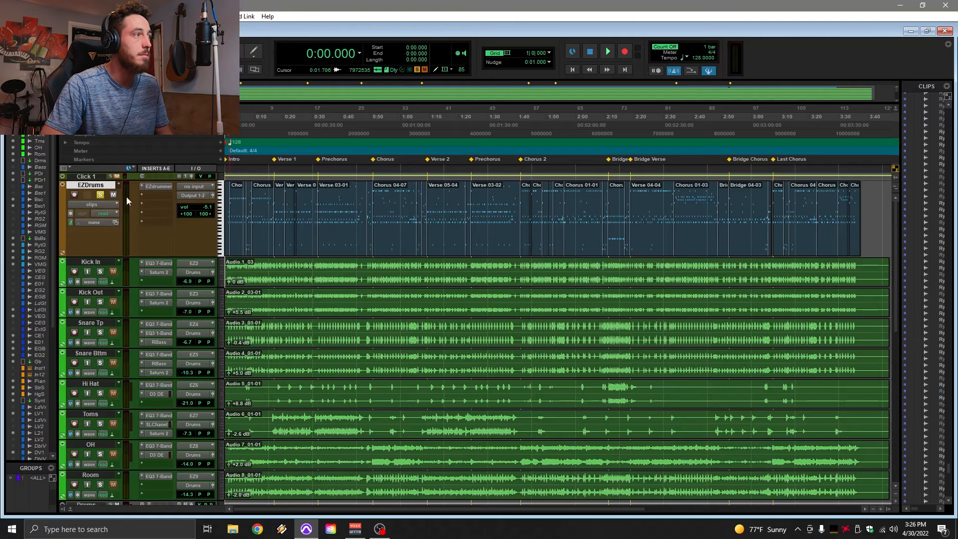
pyautogui.press('space')
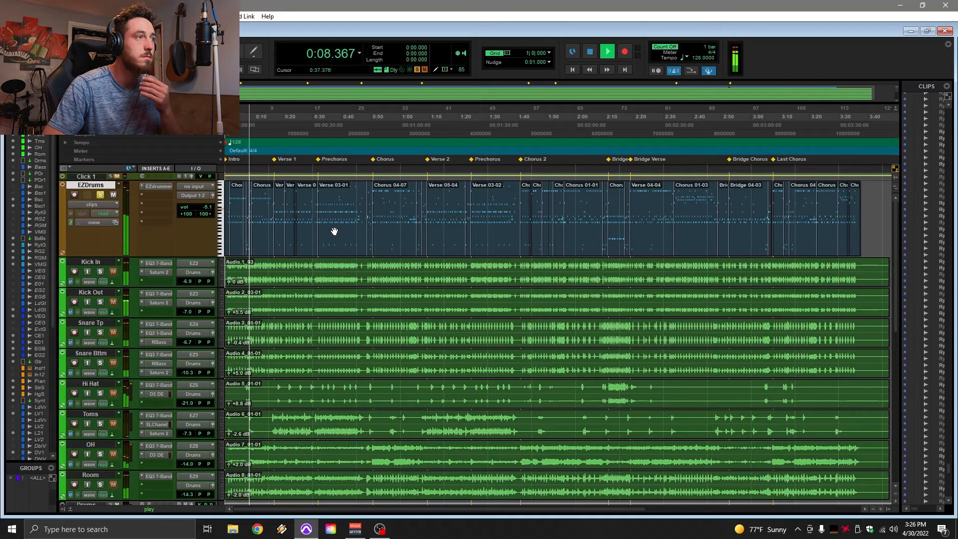
pyautogui.press('space')
# Open EZdrummer on the EZDrums track, and preview the Verse 04 groove from Halftime Pushy Rock 135 BPM in the groove search.
pyautogui.click(160, 188)
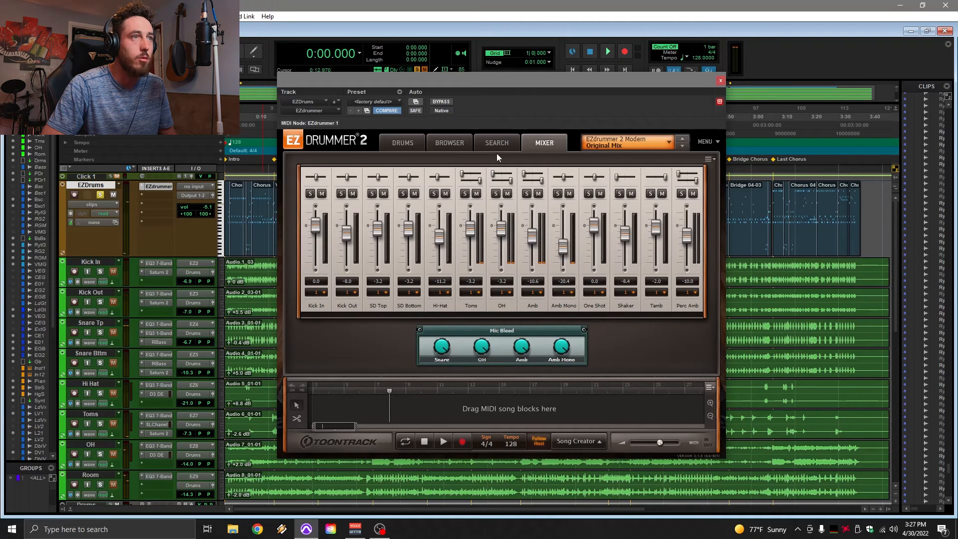
pyautogui.click(498, 146)
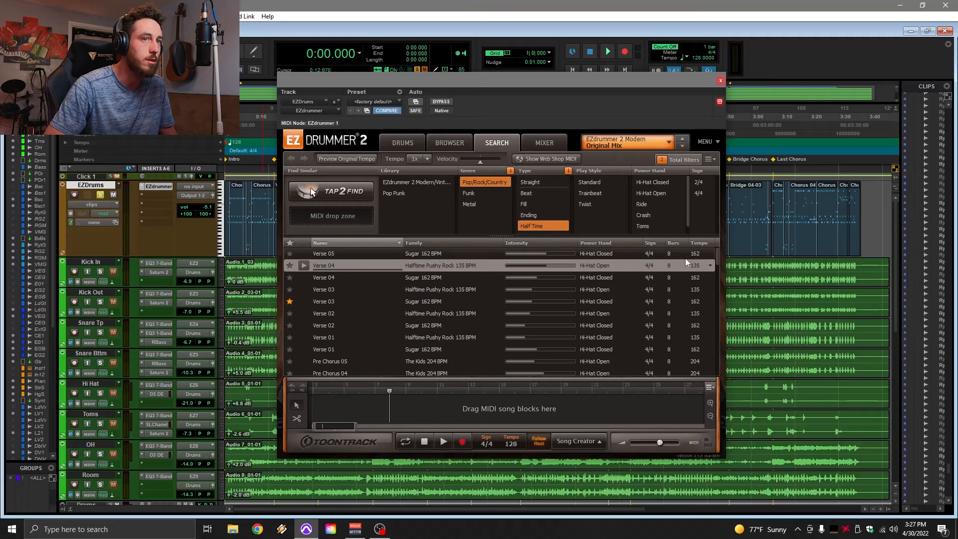
pyautogui.moveTo(718, 254)
pyautogui.mouseDown()
pyautogui.moveTo(717, 268)
pyautogui.moveTo(720, 247)
pyautogui.mouseUp()
pyautogui.moveTo(282, 509); pyautogui.dragTo(372, 510)
pyautogui.click(304, 265)
# Place the Verse 04 groove on the EZDrums track at 3:50.625, past the song's end, and play it from 3:48.750.
pyautogui.moveTo(477, 77); pyautogui.dragTo(703, 254)
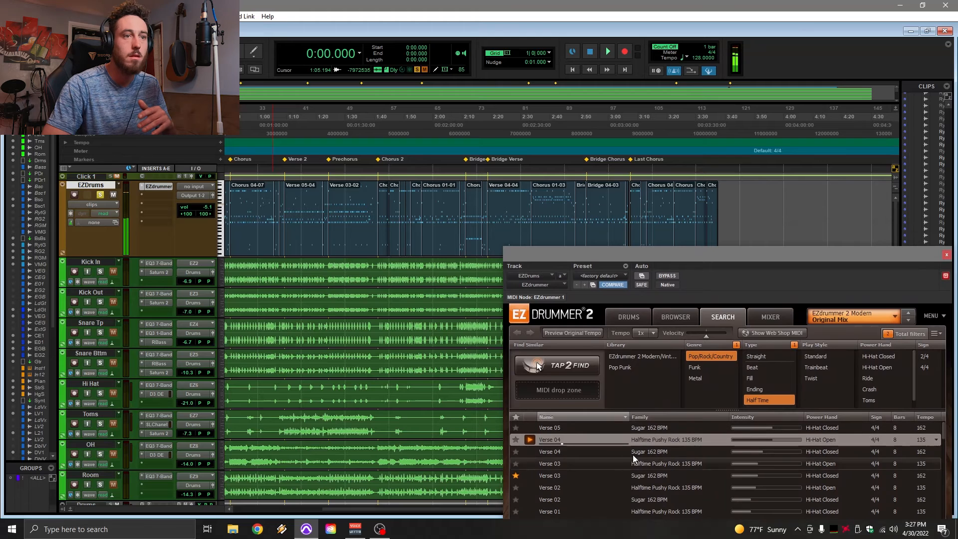
pyautogui.moveTo(643, 442); pyautogui.dragTo(756, 198)
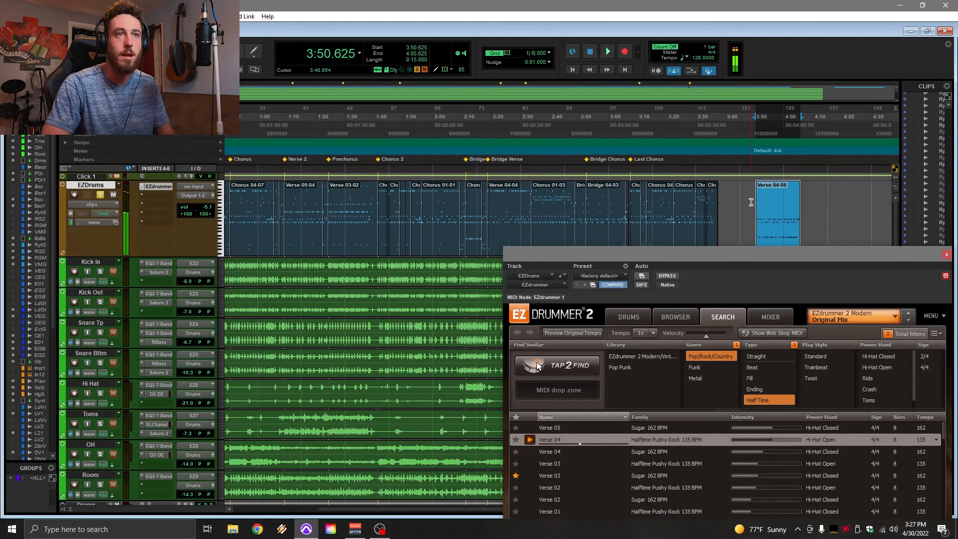
pyautogui.click(760, 192)
pyautogui.press('space')
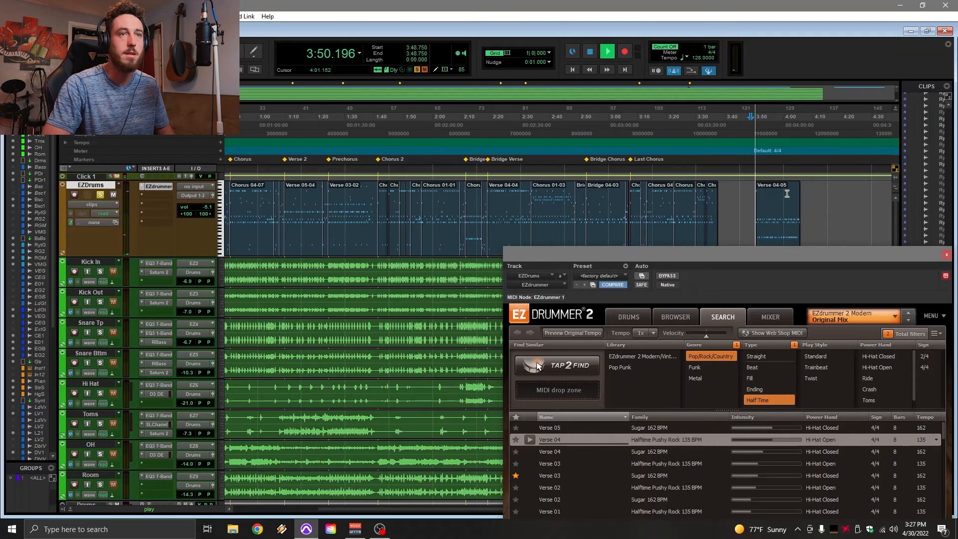
pyautogui.press('space')
# Undo the placement of the Verse 04 clip on the EZDrums track, and close the EZdrummer window.
pyautogui.moveTo(766, 255); pyautogui.dragTo(628, 256)
pyautogui.click(782, 233)
pyautogui.hotkey('ctrl', 'z')
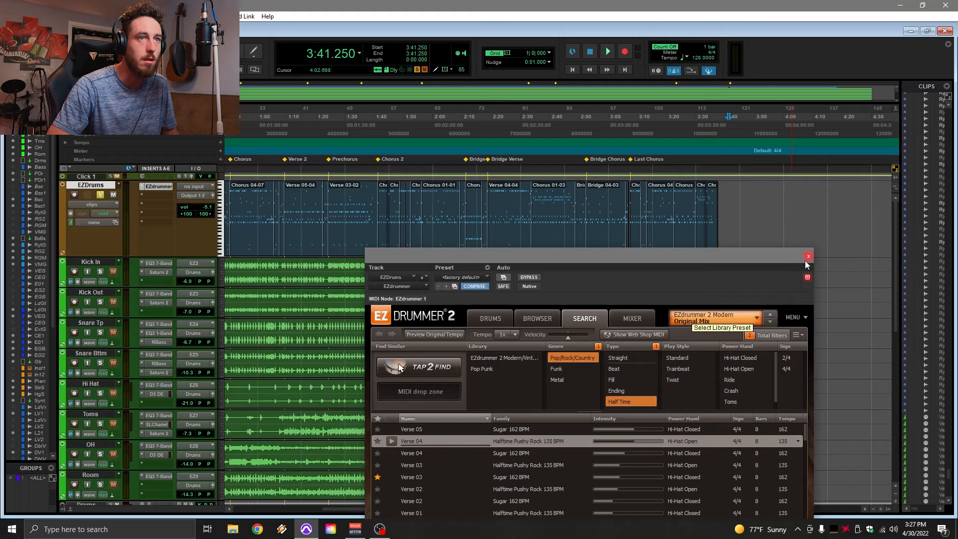
pyautogui.scroll(-3, 486, 460)
pyautogui.scroll(3, 499, 460)
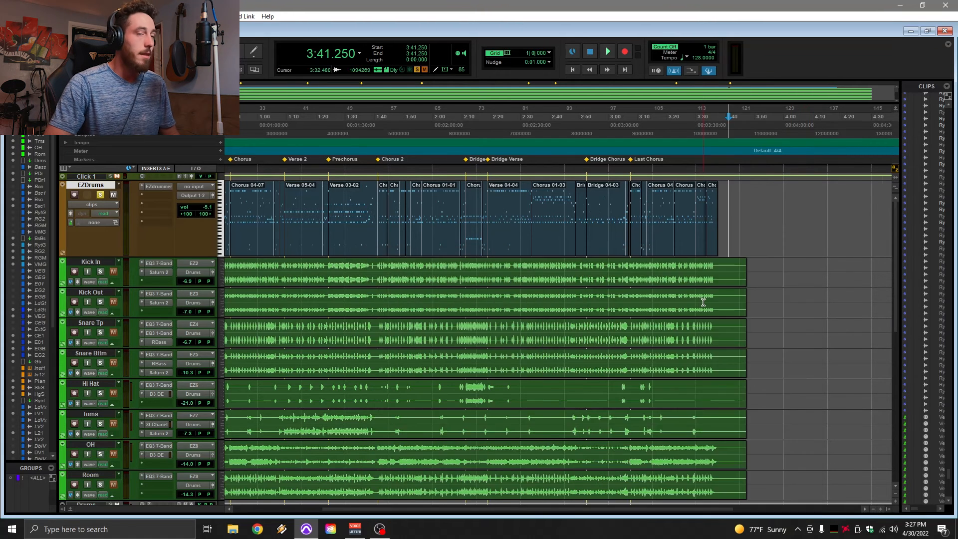
pyautogui.hscroll(-3, 703, 301)
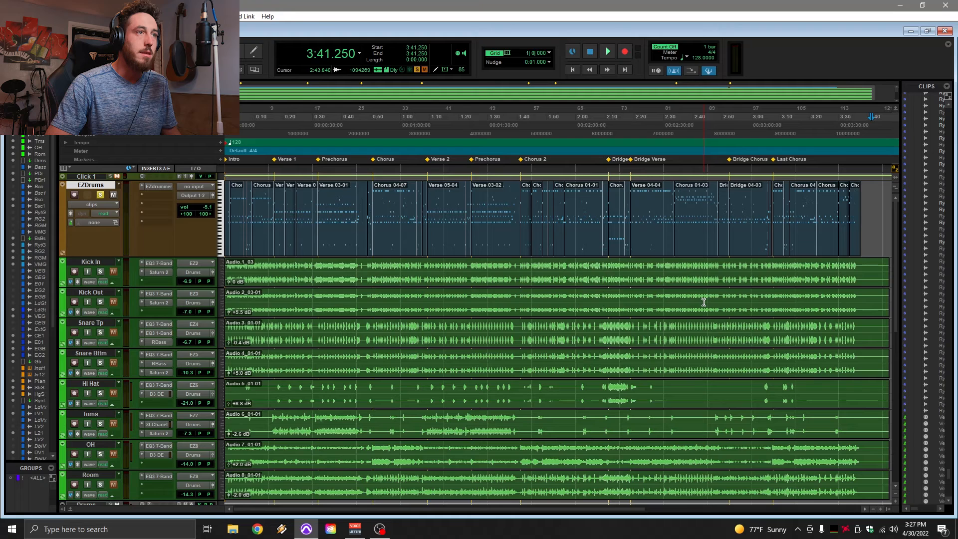
# Reopen the EZdrummer plug-in on the EZDrums track for a brief look, and close it.
pyautogui.click(160, 186)
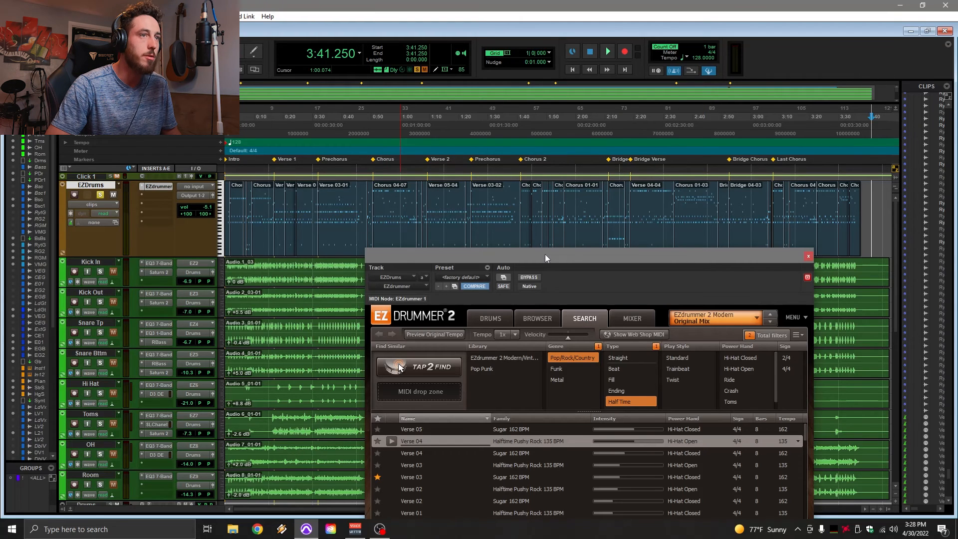
pyautogui.moveTo(545, 254); pyautogui.dragTo(421, 169)
pyautogui.click(684, 175)
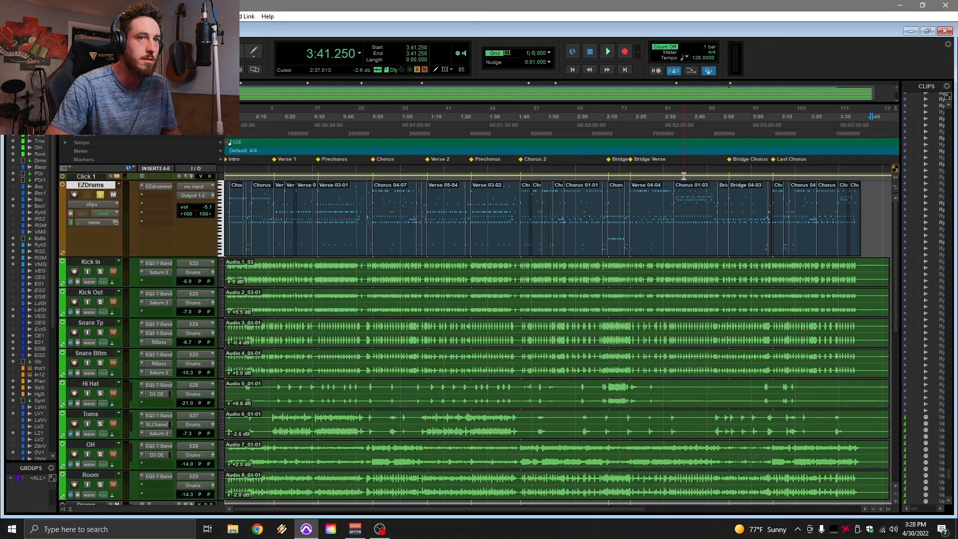
# Enlarge the height of the Drums and P Drums bus tracks below the Room track.
pyautogui.press('r')
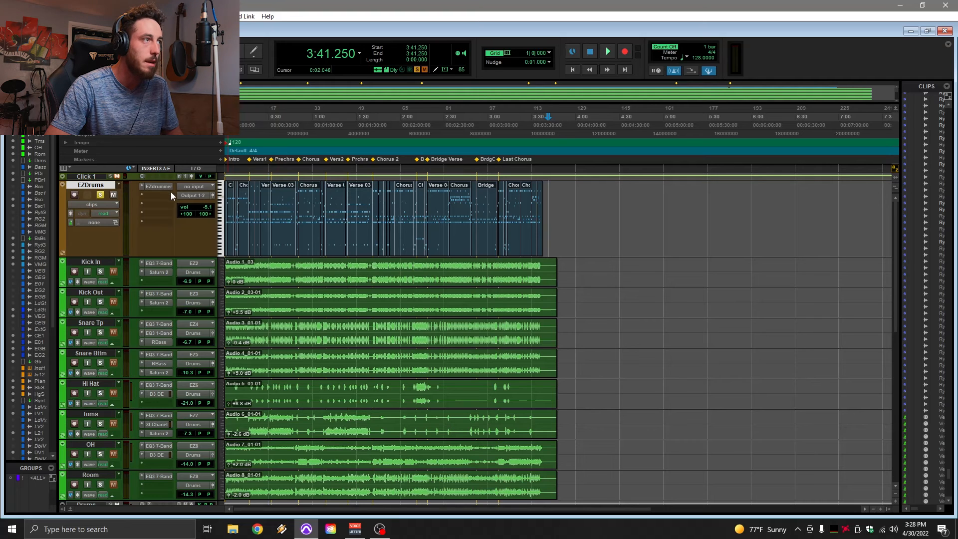
pyautogui.scroll(-2, 184, 279)
pyautogui.scroll(2, 184, 280)
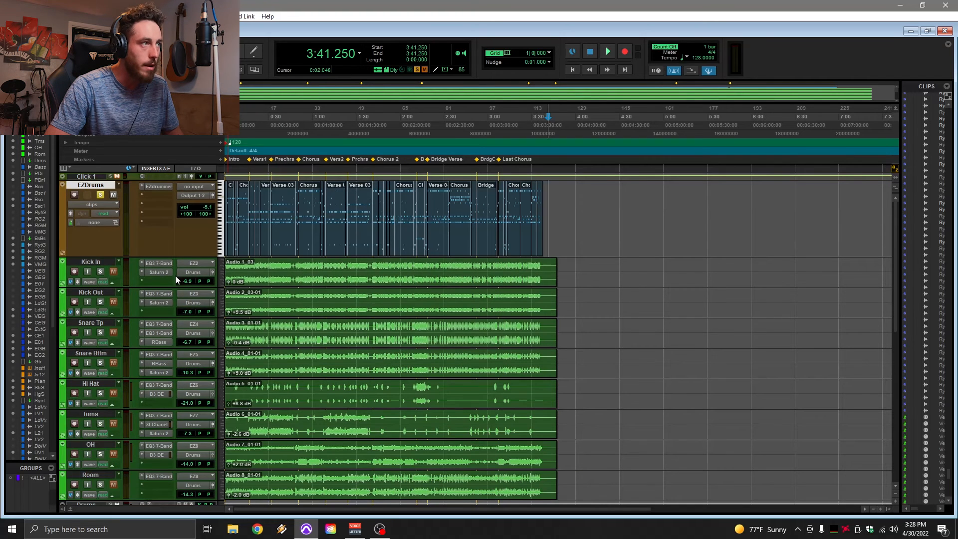
pyautogui.scroll(-3, 135, 263)
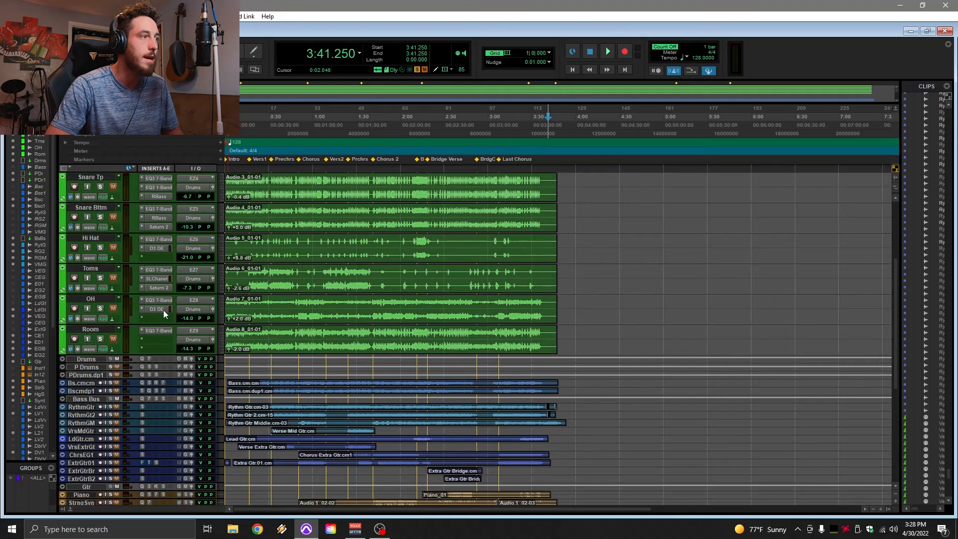
pyautogui.scroll(3, 175, 265)
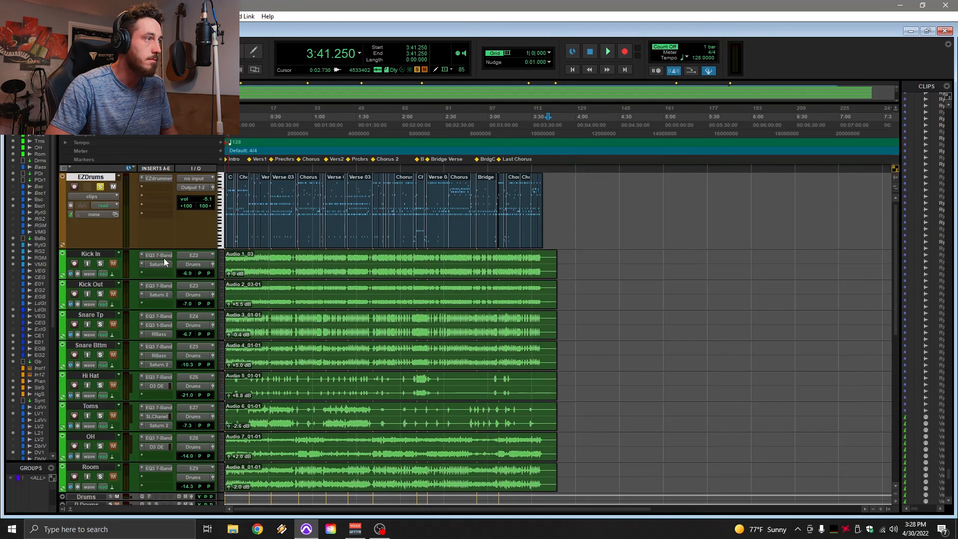
pyautogui.scroll(-3, 178, 335)
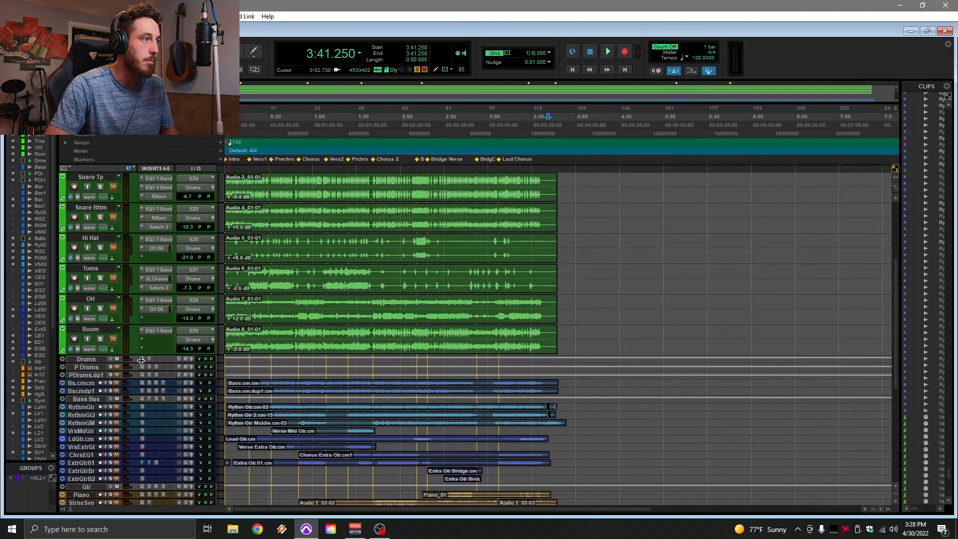
pyautogui.moveTo(93, 361); pyautogui.dragTo(96, 393)
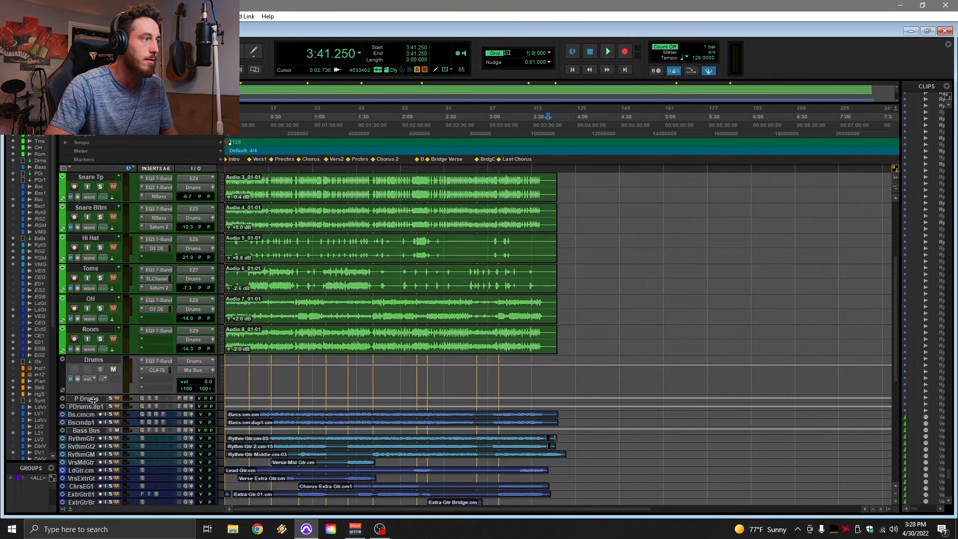
pyautogui.moveTo(92, 400); pyautogui.dragTo(94, 430)
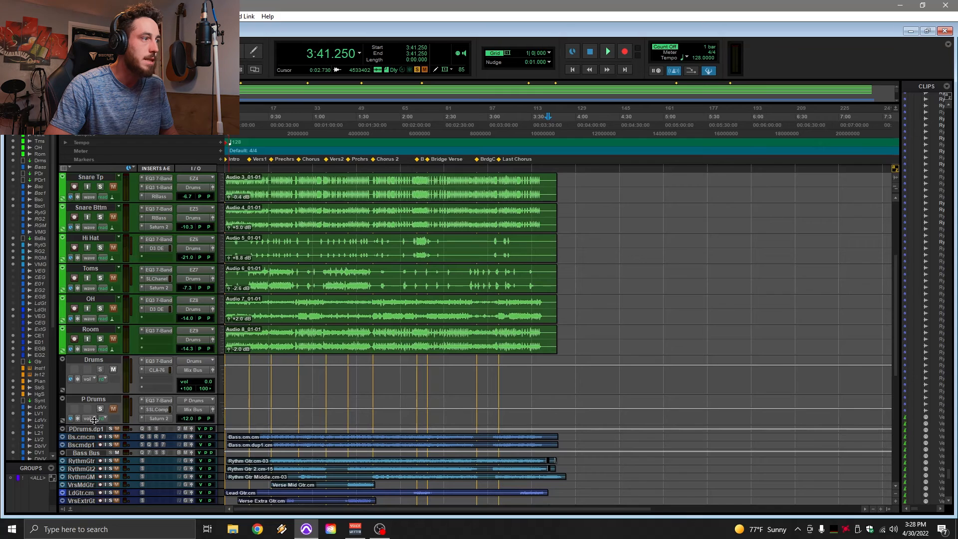
# Examine the session's tracks from EZDrums down to Master 1, and return the playhead to the song's start.
pyautogui.scroll(3, 413, 267)
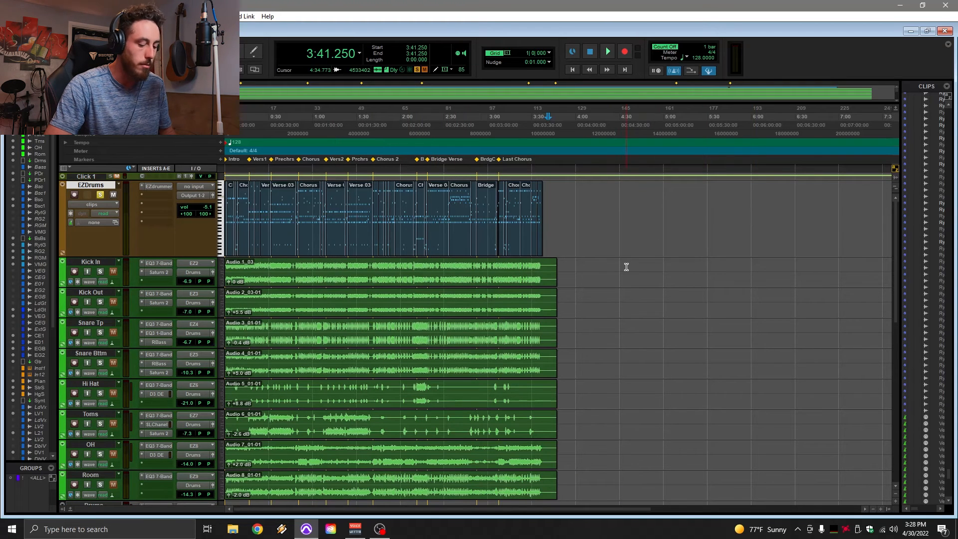
pyautogui.scroll(-3, 488, 206)
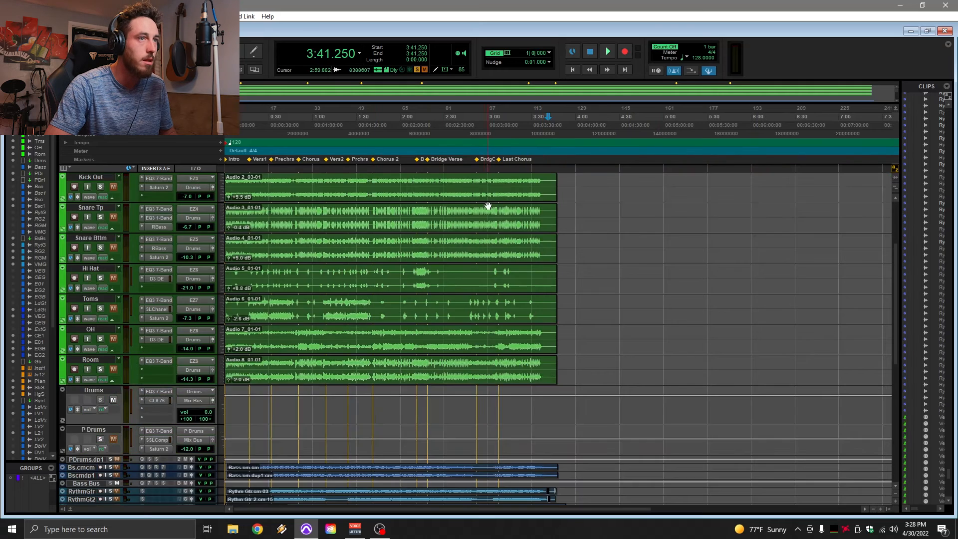
pyautogui.scroll(-7, 488, 206)
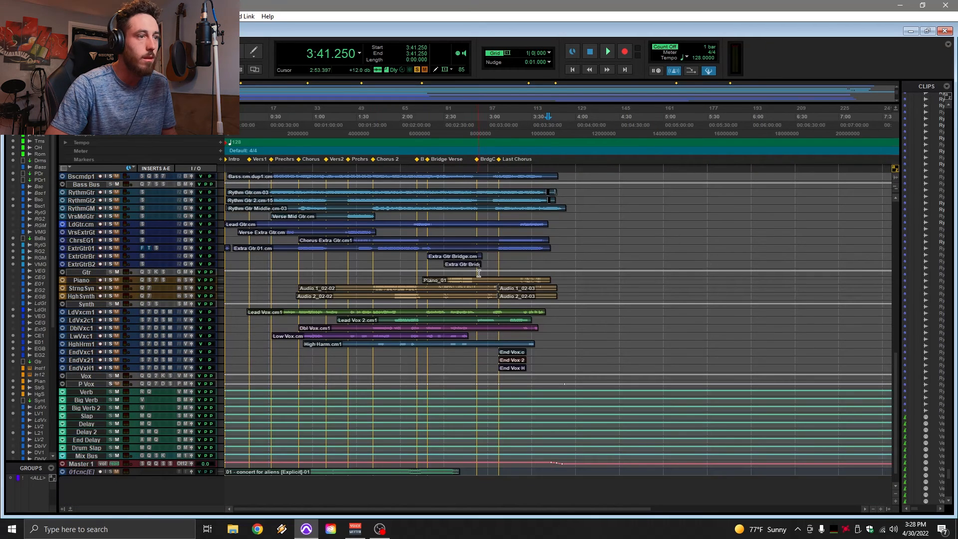
pyautogui.scroll(6, 397, 356)
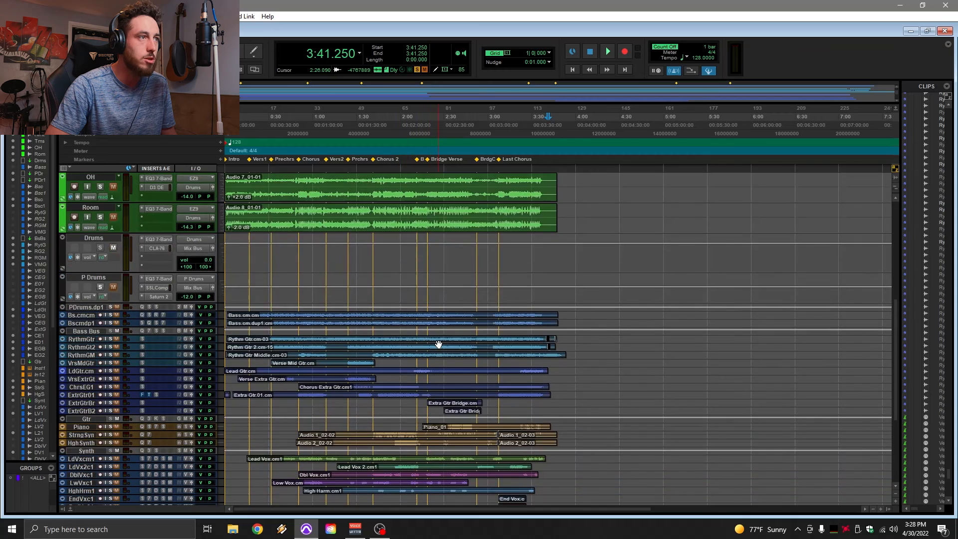
pyautogui.scroll(-2, 438, 342)
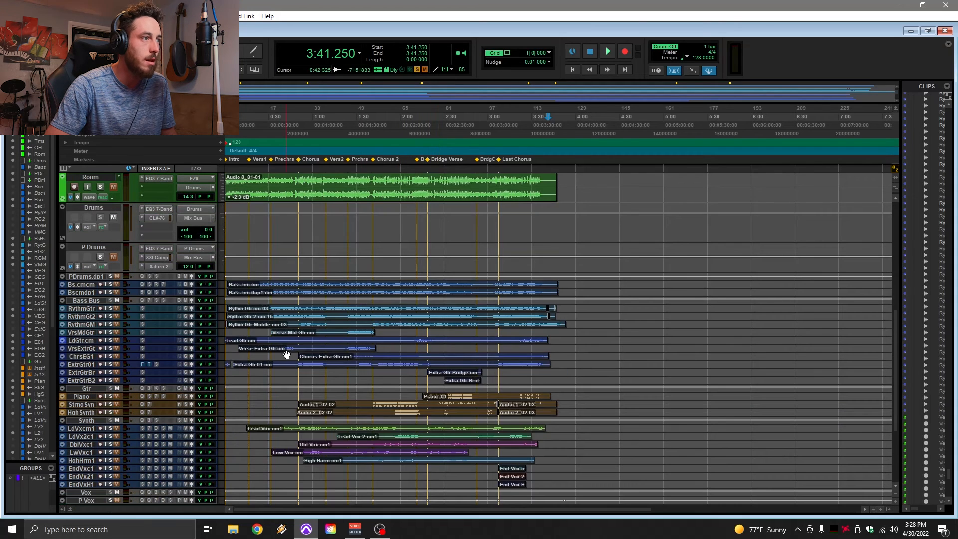
pyautogui.click(570, 70)
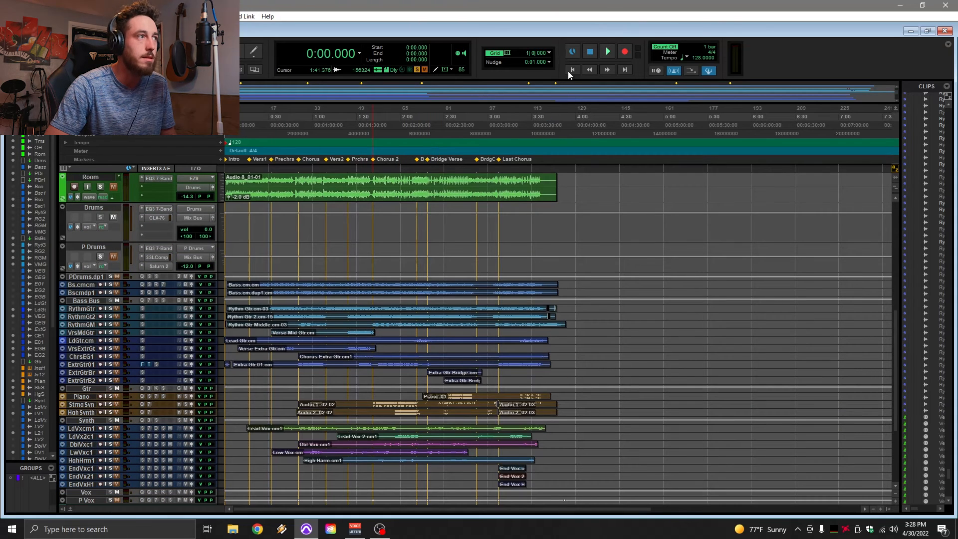
pyautogui.scroll(-3, 433, 252)
pyautogui.scroll(3, 439, 250)
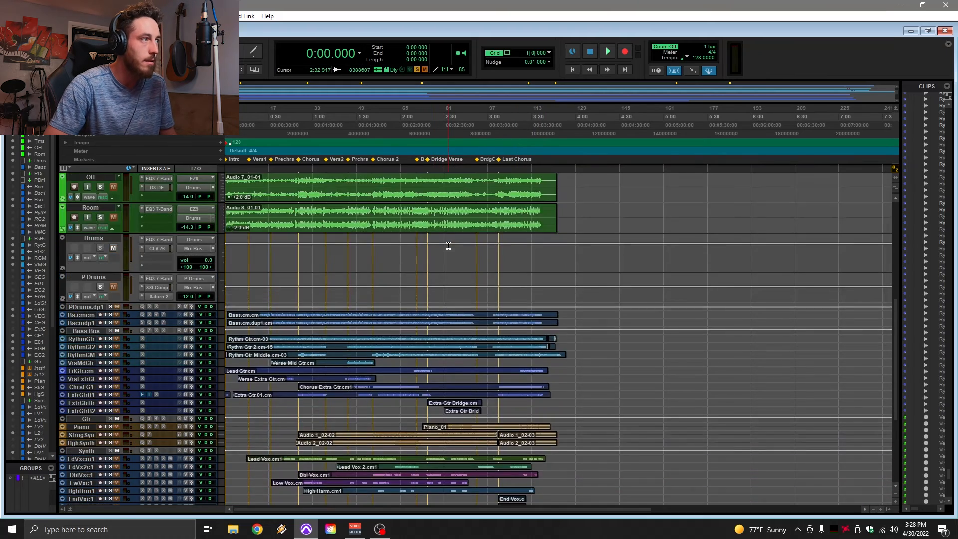
pyautogui.scroll(-2, 494, 224)
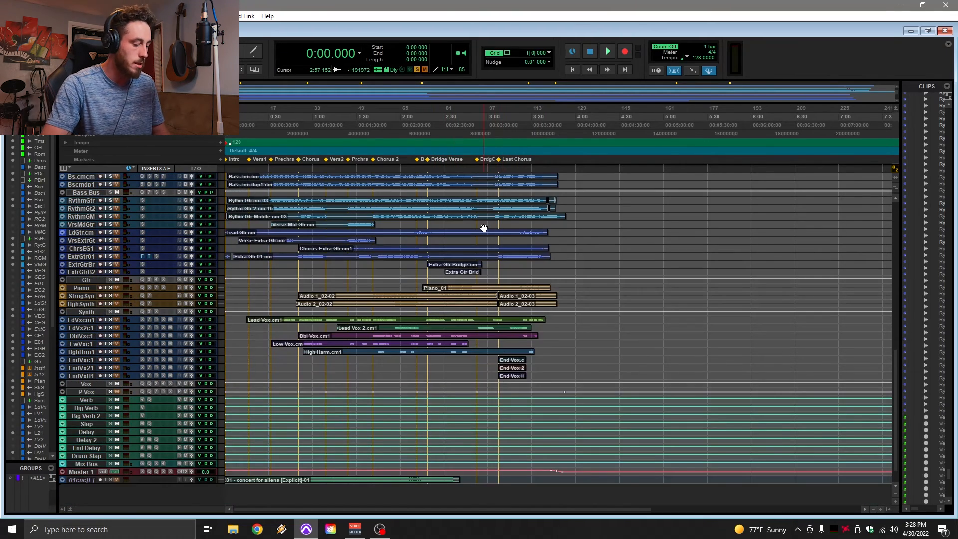
# Enlarge the heights of the three rhythm guitar tracks and the VerseMidGtr track.
pyautogui.scroll(1, 484, 228)
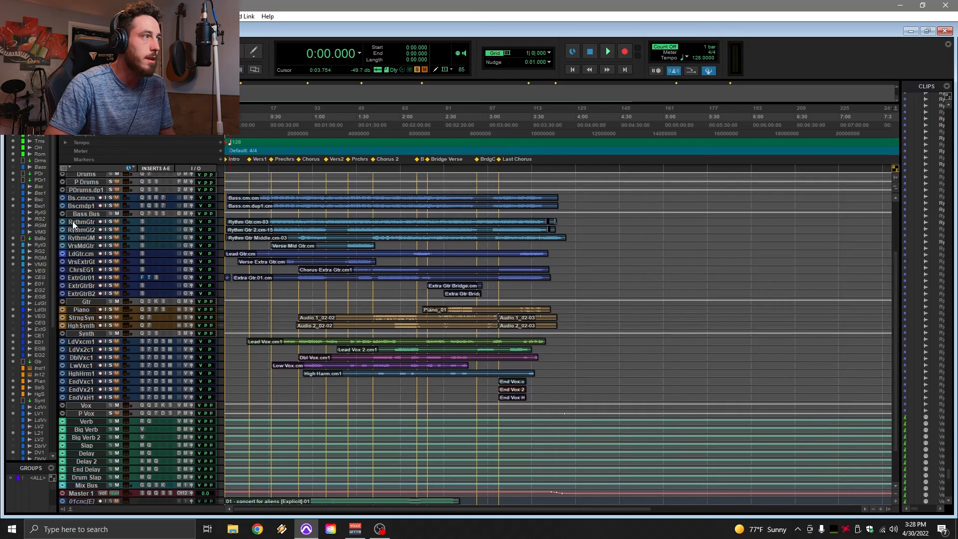
pyautogui.moveTo(77, 225); pyautogui.dragTo(83, 313)
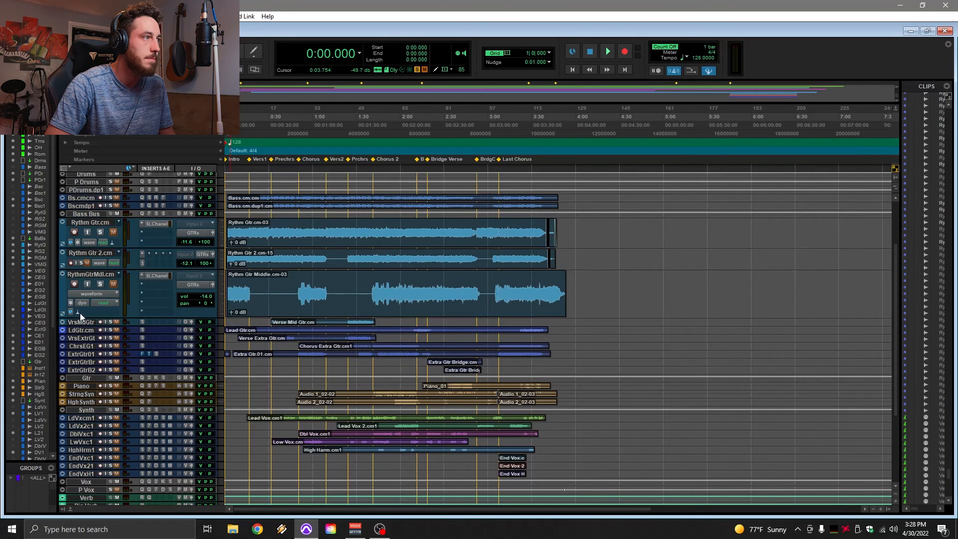
pyautogui.moveTo(80, 326); pyautogui.dragTo(91, 360)
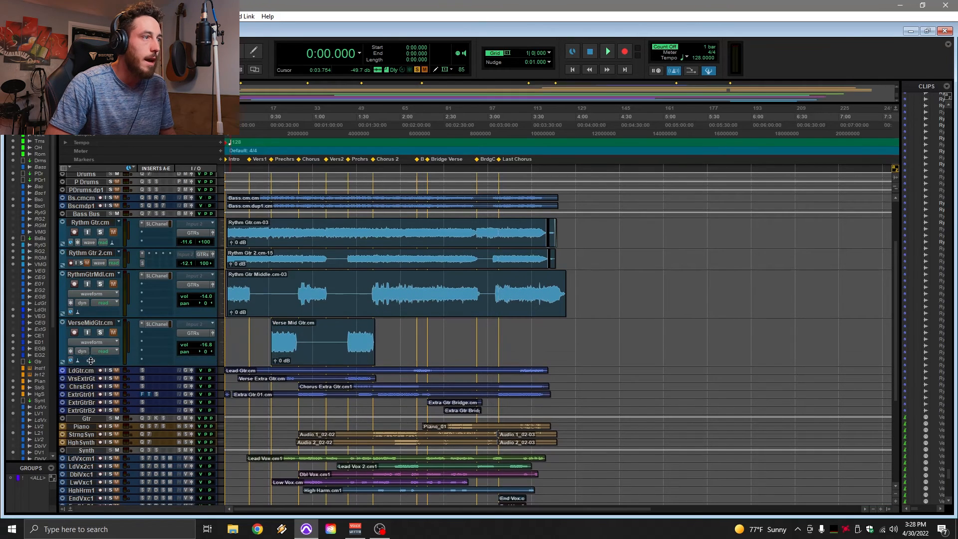
# Play the song from the prechorus at 0:31.875, soloing the VerseMidGtr track briefly to hear its part alone.
pyautogui.click(271, 330)
pyautogui.press('space')
pyautogui.press('space')
pyautogui.click(99, 332)
pyautogui.press('space')
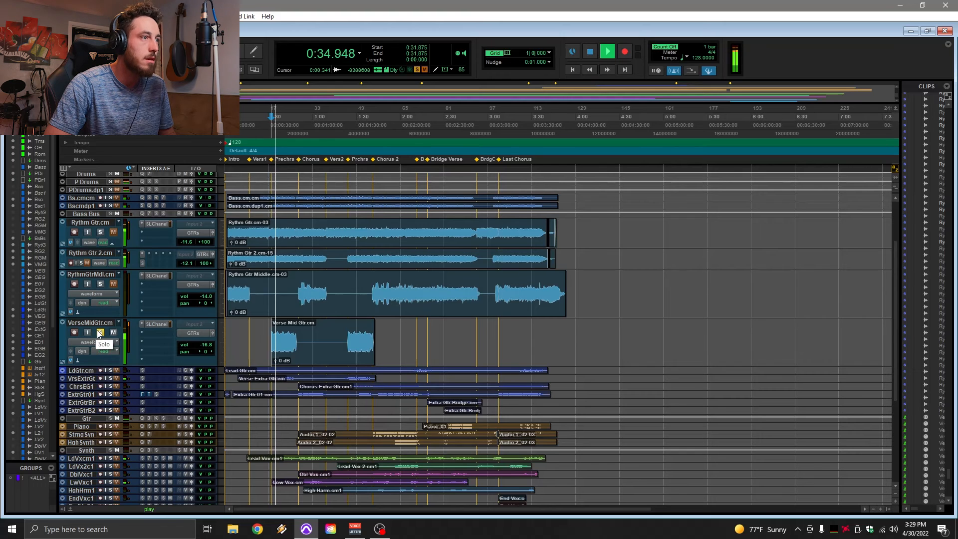
pyautogui.click(99, 333)
pyautogui.press('space')
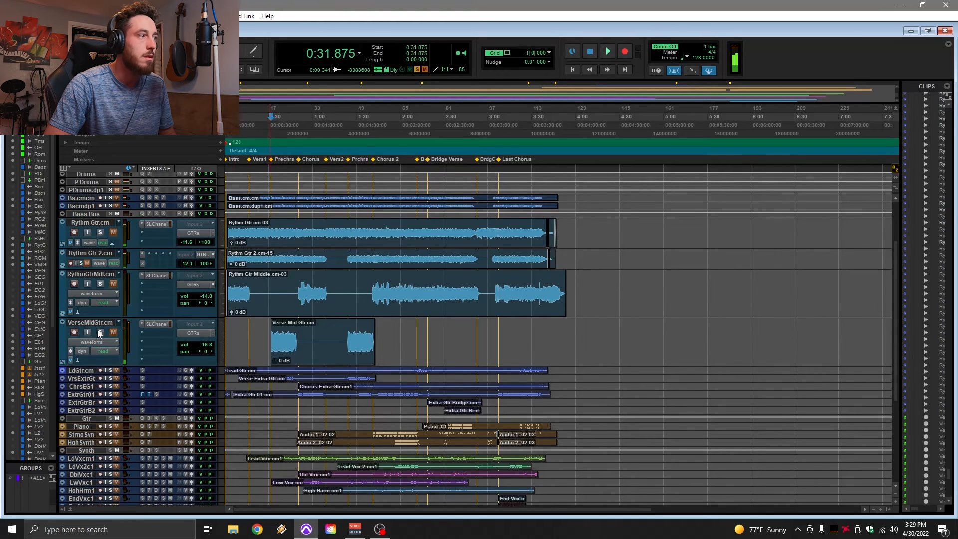
# Enlarge the heights of the Lead Gtr, VersExtrGtr and ChrsExtrGtr tracks.
pyautogui.click(294, 325)
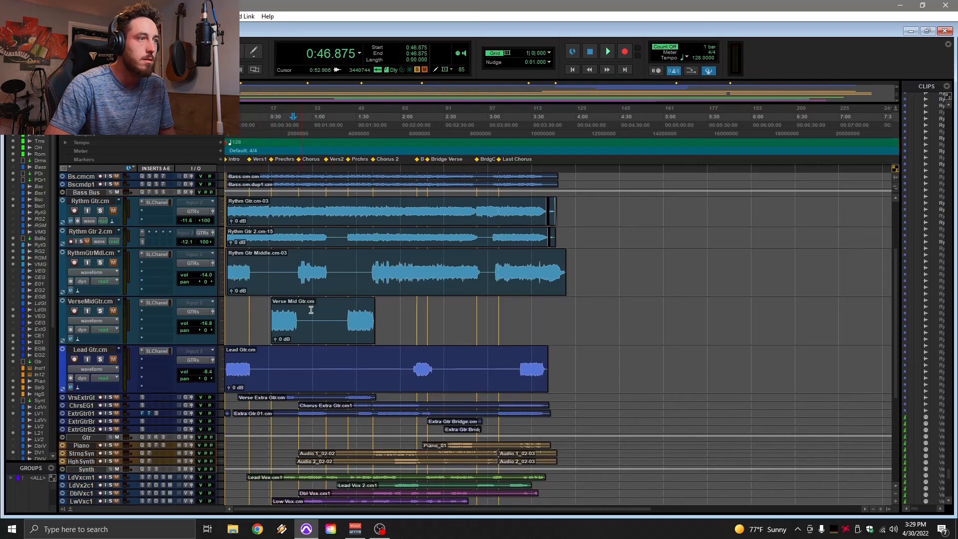
pyautogui.click(347, 305)
pyautogui.scroll(-3, 171, 361)
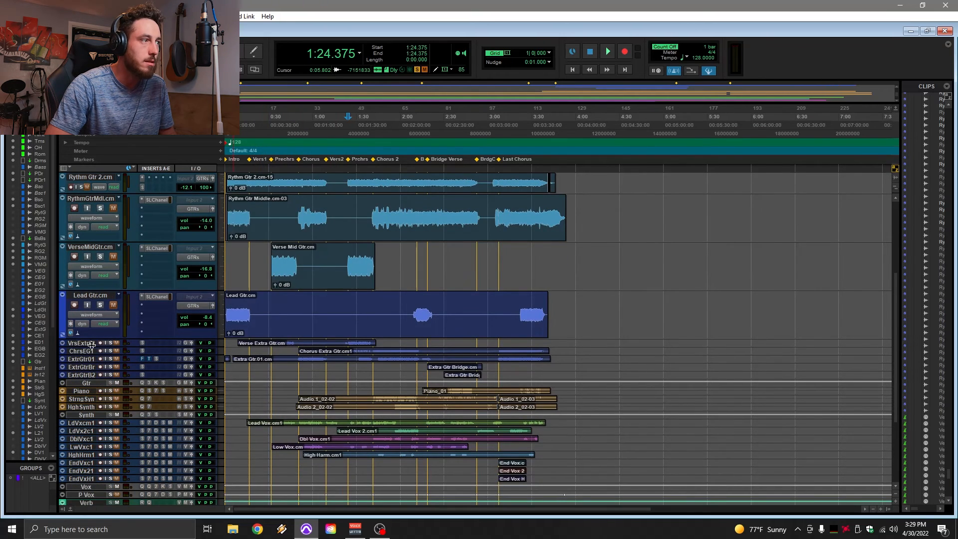
pyautogui.moveTo(94, 347); pyautogui.dragTo(93, 378)
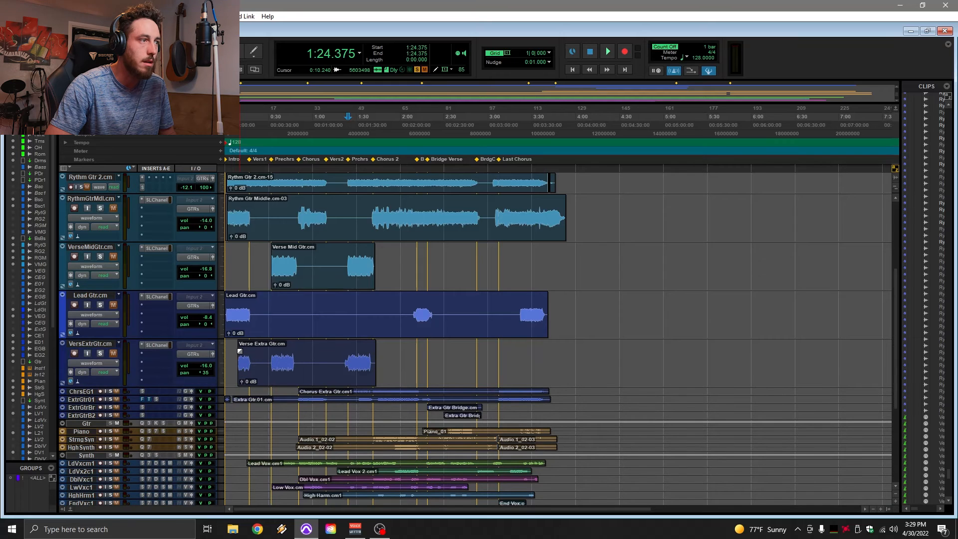
pyautogui.click(274, 354)
pyautogui.scroll(-1, 274, 355)
pyautogui.moveTo(82, 375); pyautogui.dragTo(81, 397)
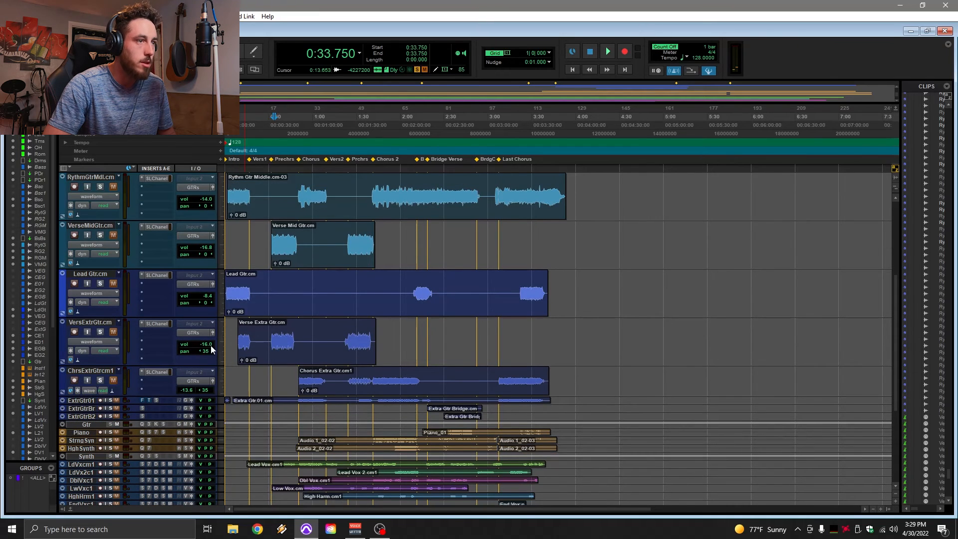
# Place the playhead at the start of the bridge verse at 2:18.750 and play a short stretch of the mix.
pyautogui.click(432, 336)
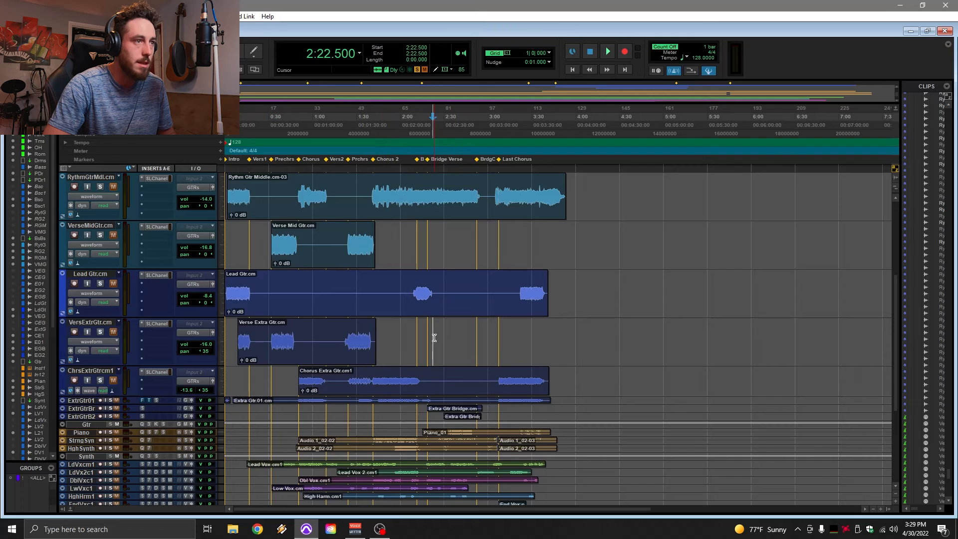
pyautogui.click(429, 333)
pyautogui.click(429, 334)
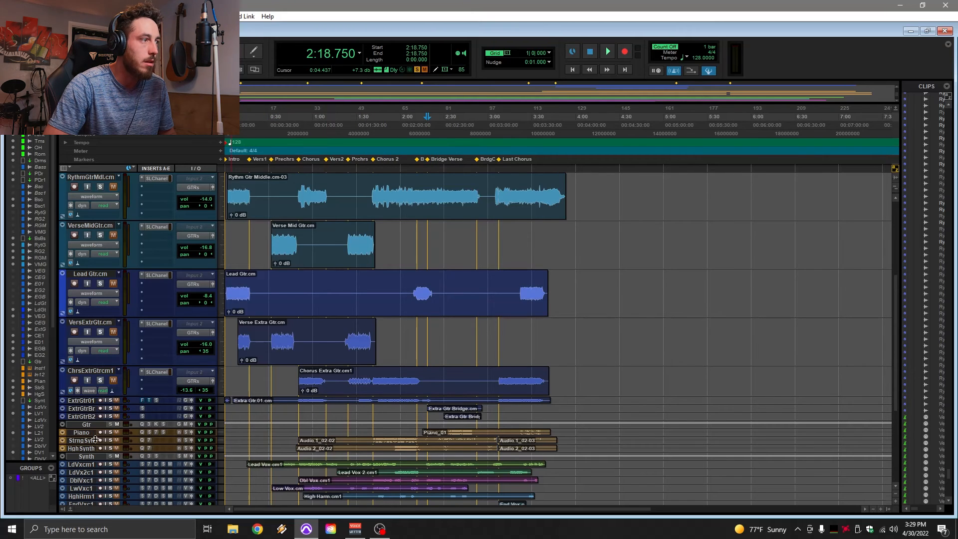
pyautogui.moveTo(96, 439); pyautogui.dragTo(96, 443)
pyautogui.press('space')
pyautogui.scroll(-3, 187, 377)
pyautogui.press('space')
# Enlarge the heights of the ExtrGtrBrdg and ExtrGtrBrdg2 tracks.
pyautogui.scroll(5, 198, 356)
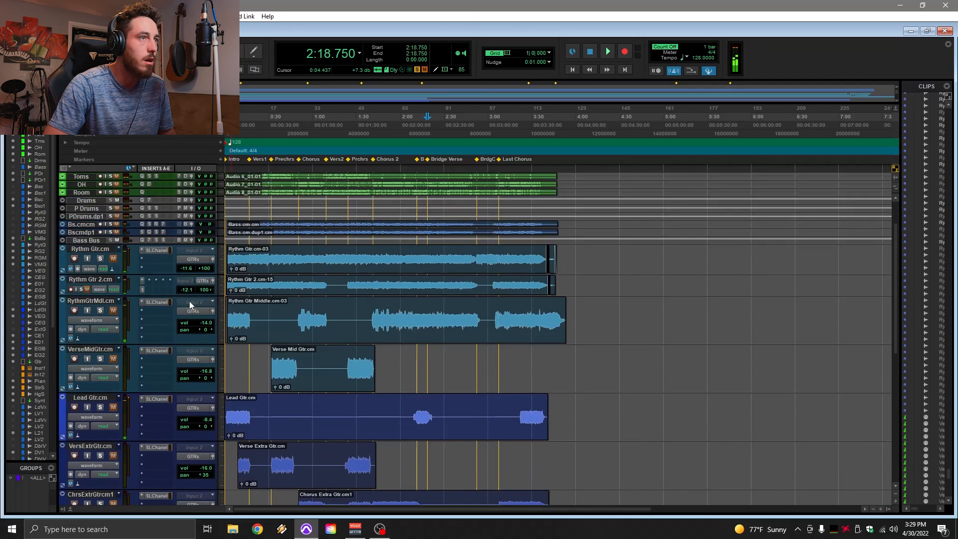
pyautogui.scroll(-3, 189, 310)
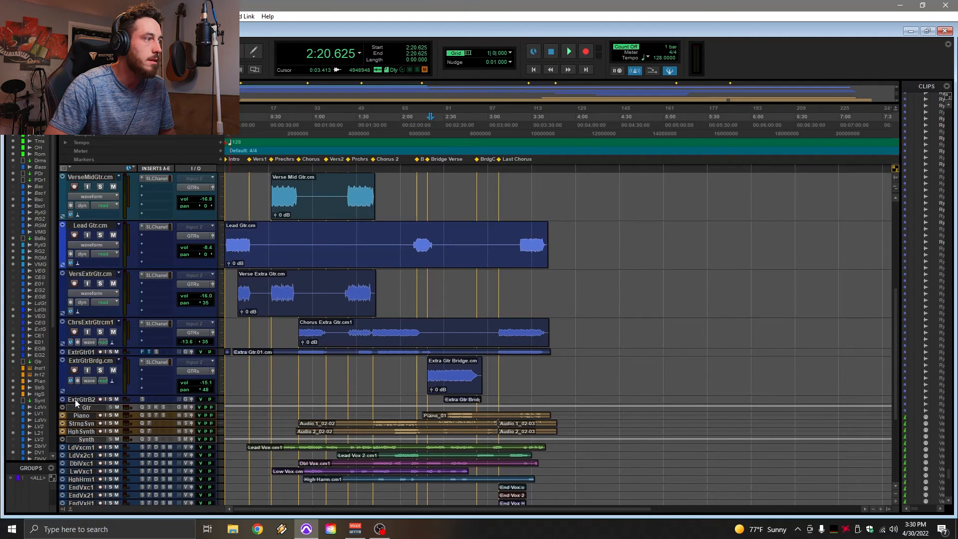
pyautogui.moveTo(79, 402); pyautogui.dragTo(85, 425)
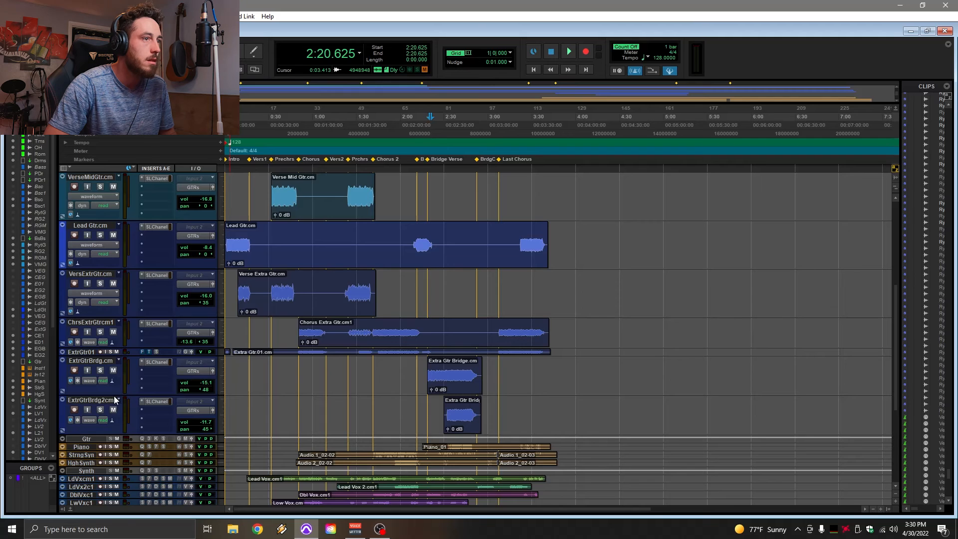
# Play the bridge verse, comparing ExtrGtrBrdg and ExtrGtrBrdg2 soloed with the full mix, and stop with the playhead at 2:18.750.
pyautogui.press('space')
pyautogui.click(100, 371)
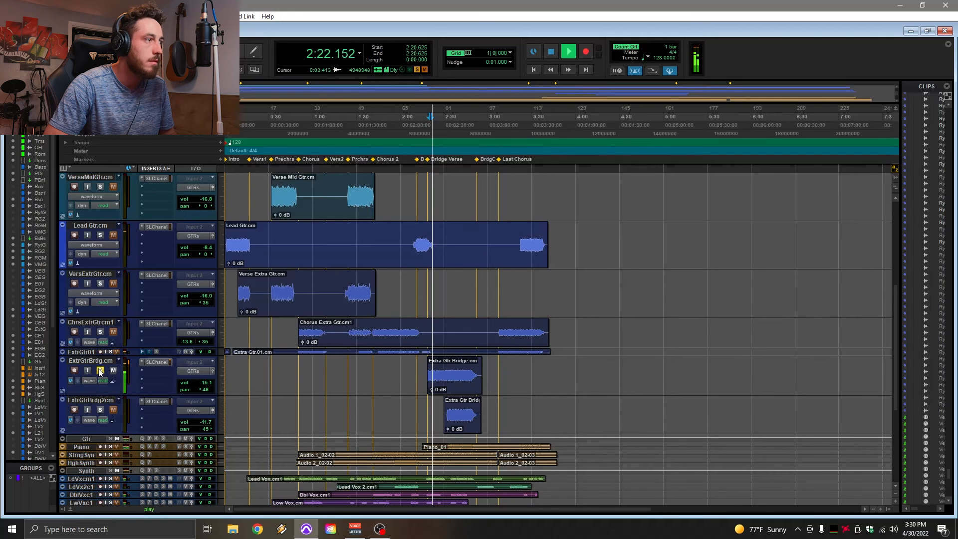
pyautogui.click(100, 371)
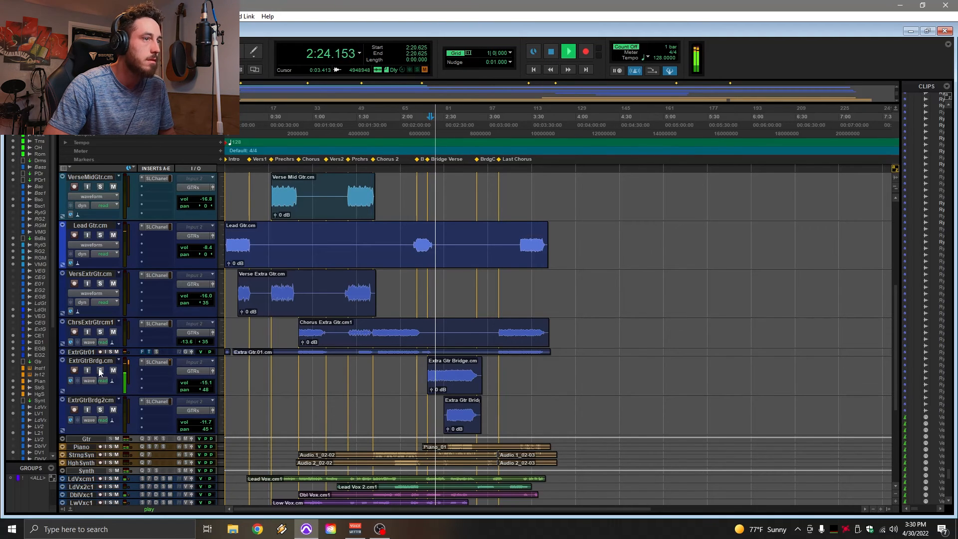
pyautogui.click(99, 371)
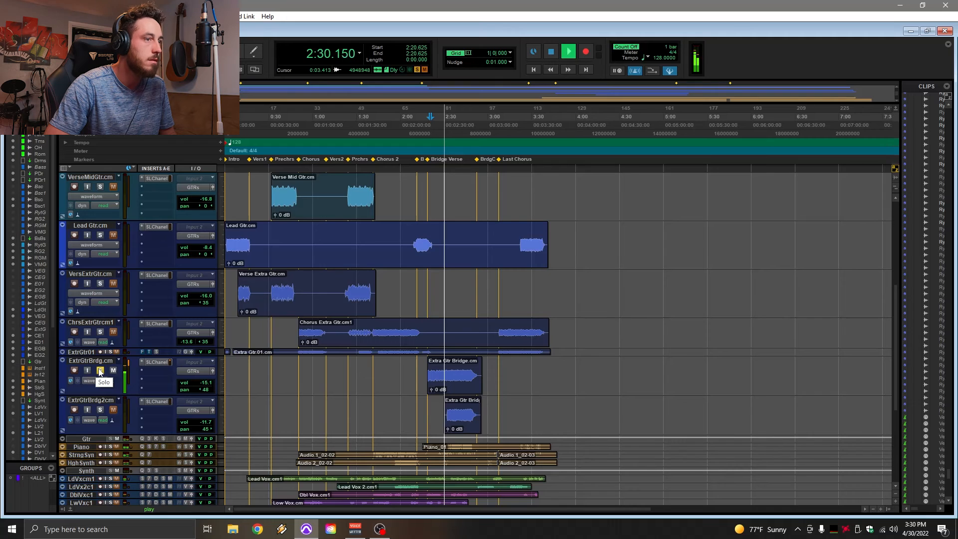
pyautogui.click(101, 409)
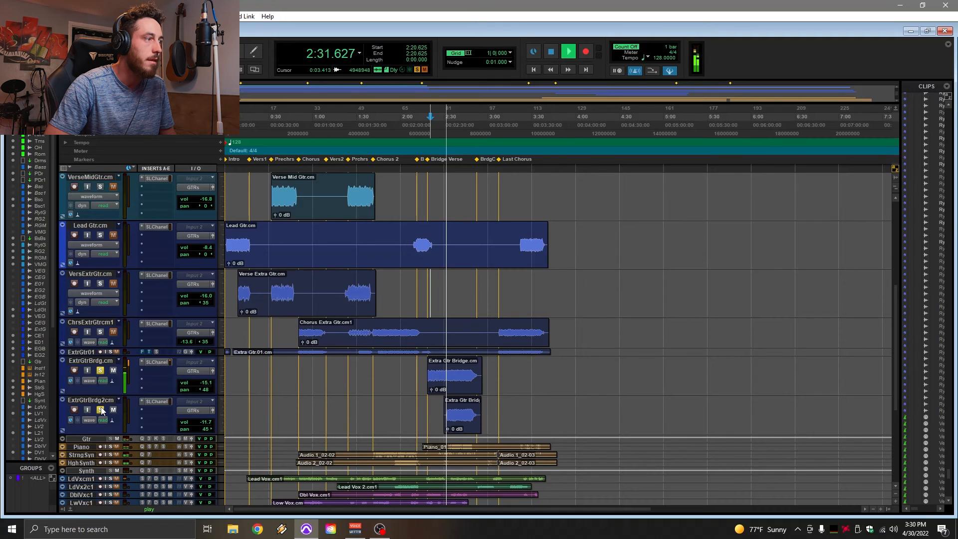
pyautogui.click(100, 370)
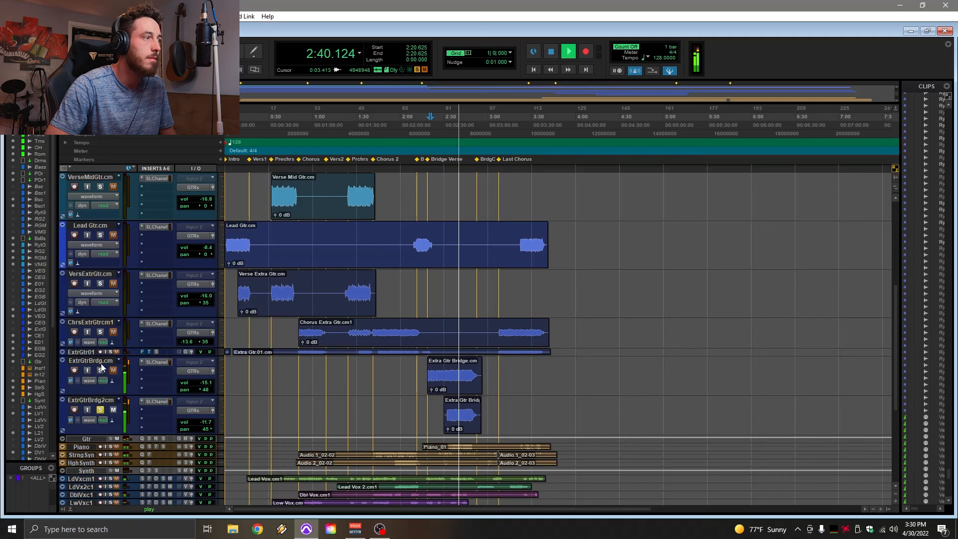
pyautogui.click(101, 410)
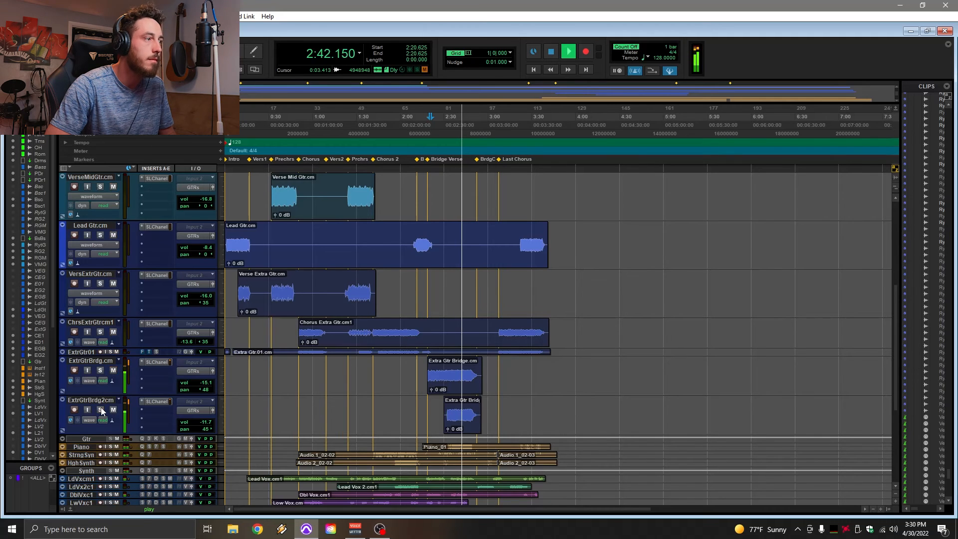
pyautogui.click(427, 288)
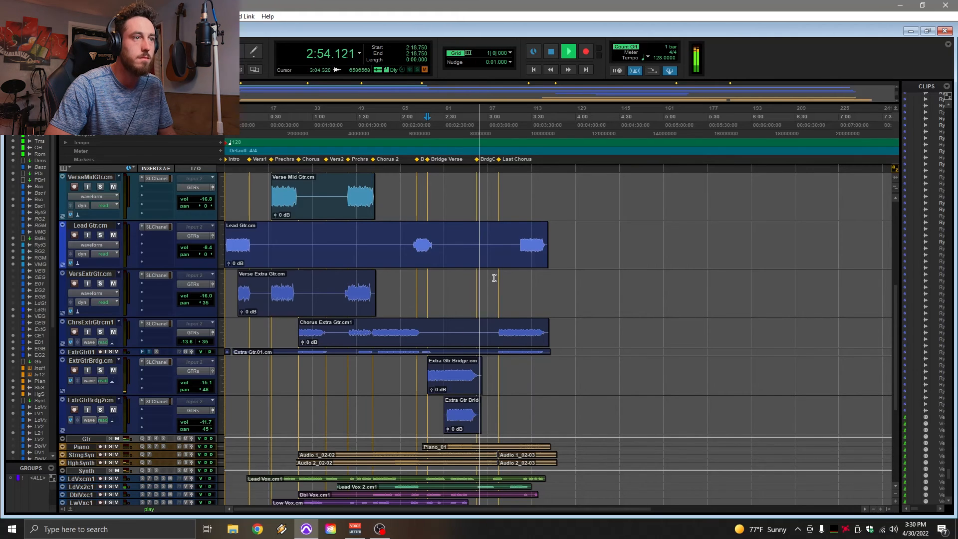
pyautogui.press('space')
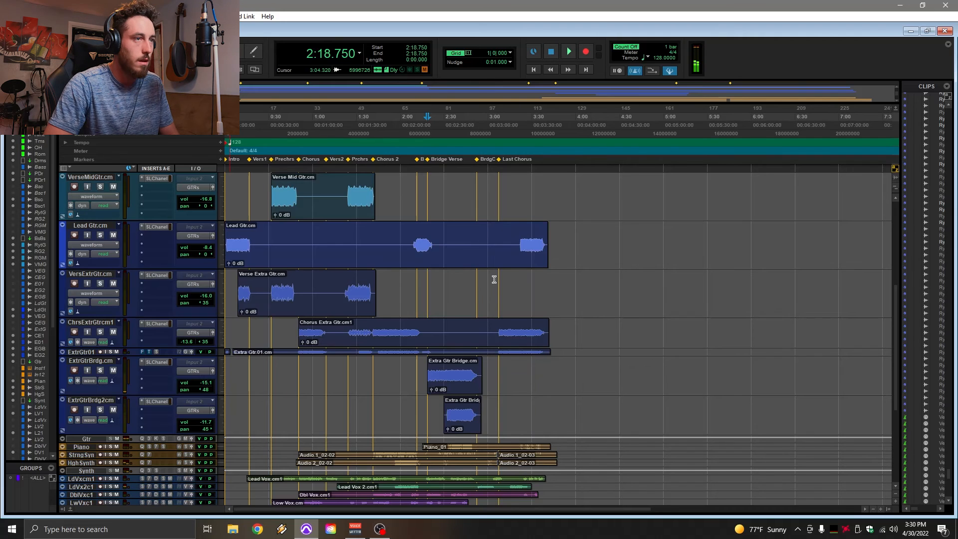
# Shrink all tracks back to their smallest height, and return the playhead to the song's start.
pyautogui.hotkey('ctrl', '[')
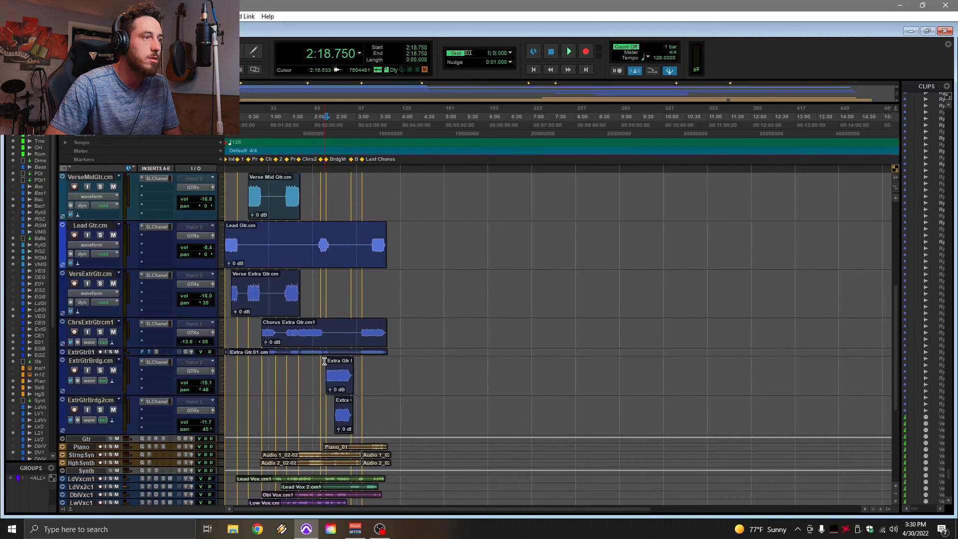
pyautogui.scroll(-5, 325, 364)
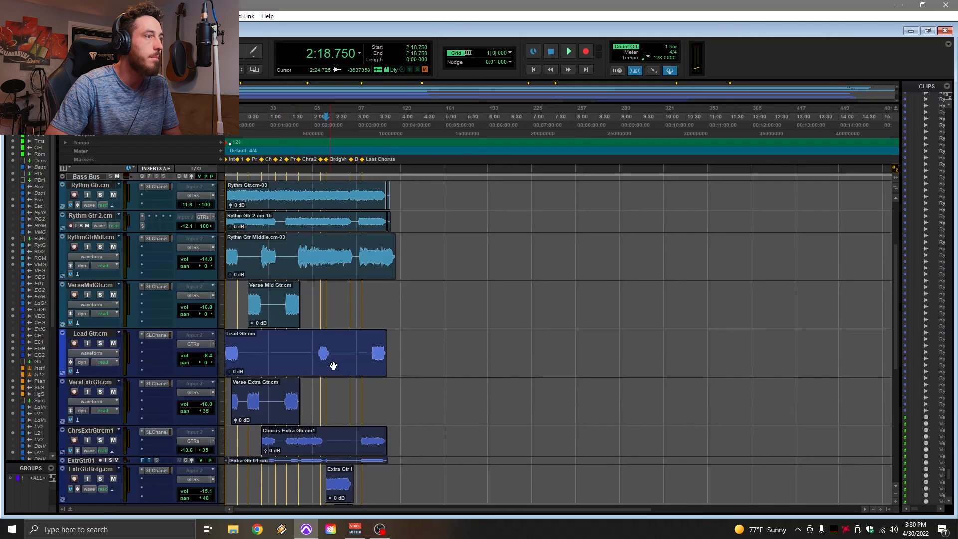
pyautogui.scroll(3, 416, 357)
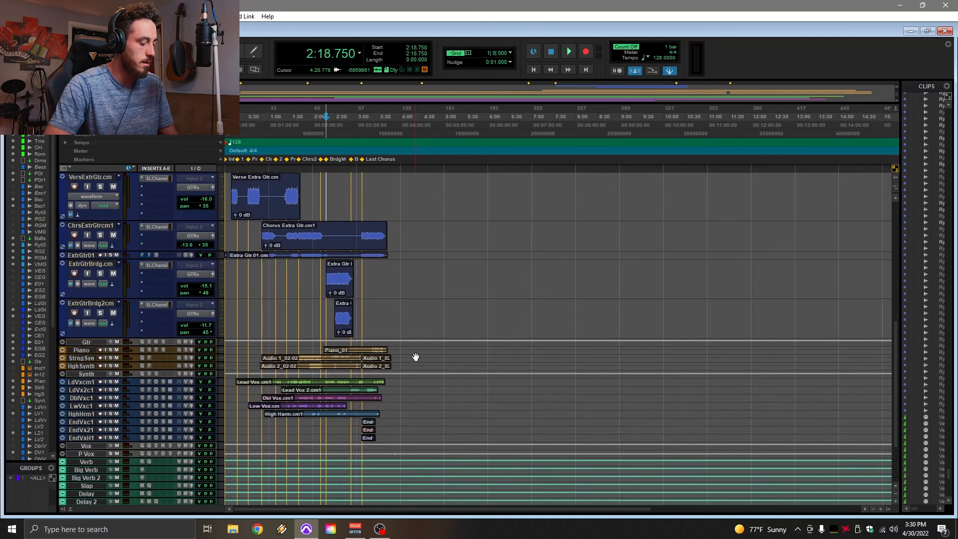
pyautogui.press('ctrl+alt+super+Down')
pyautogui.scroll(3, 403, 336)
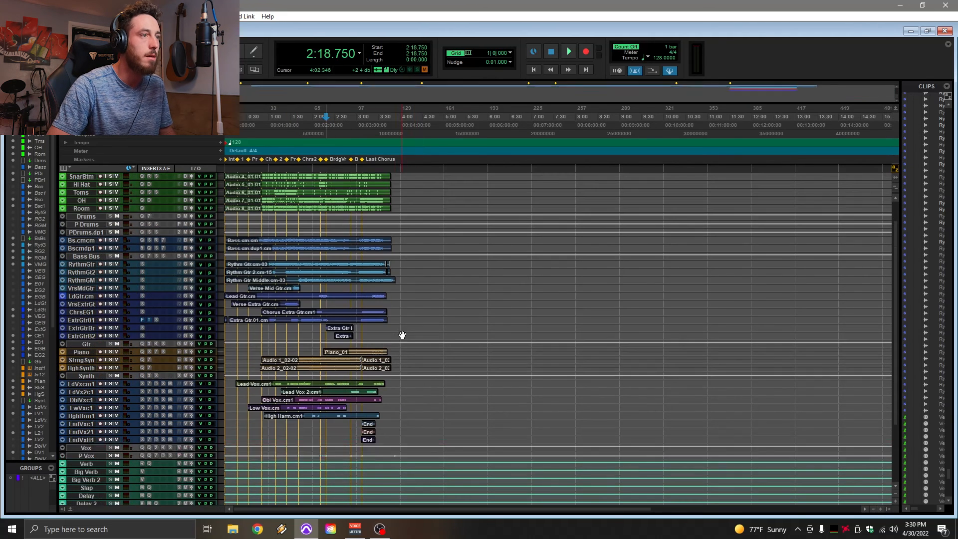
pyautogui.scroll(-3, 219, 306)
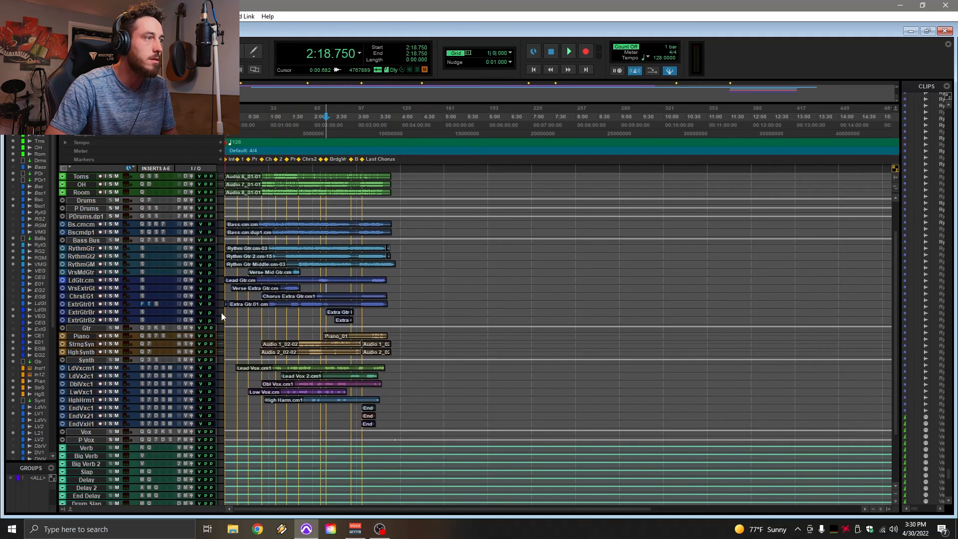
pyautogui.click(224, 336)
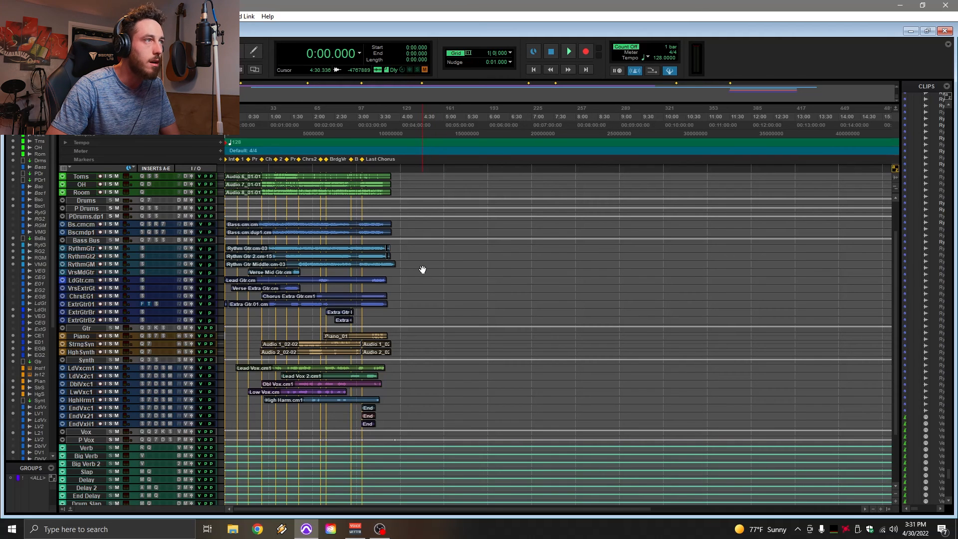
# Adjust the timeline's horizontal zoom so the whole song from Intro to Last Chorus fills the view.
pyautogui.scroll(6, 412, 279)
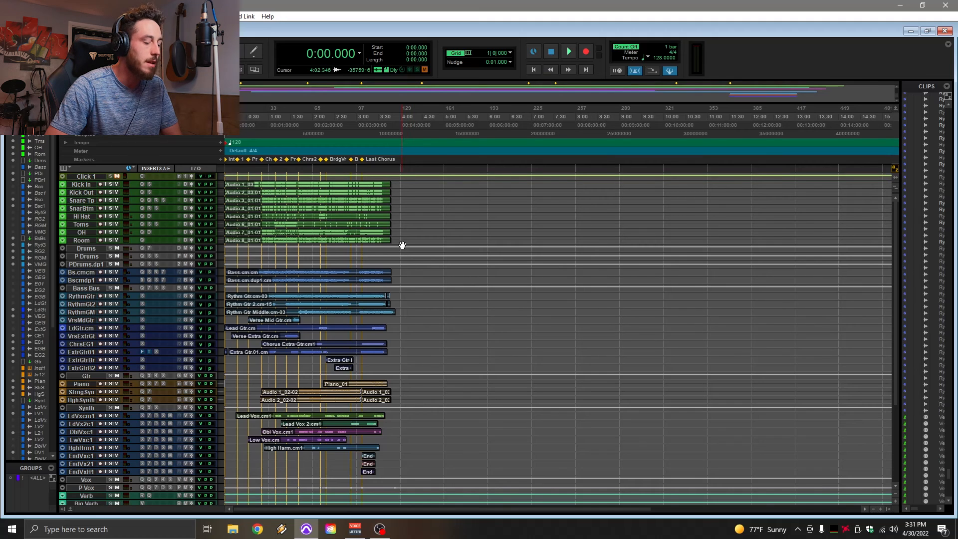
pyautogui.press('t')
pyautogui.press('t')
pyautogui.press('r')
pyautogui.press('t')
pyautogui.press('r')
pyautogui.press('t')
pyautogui.press('t')
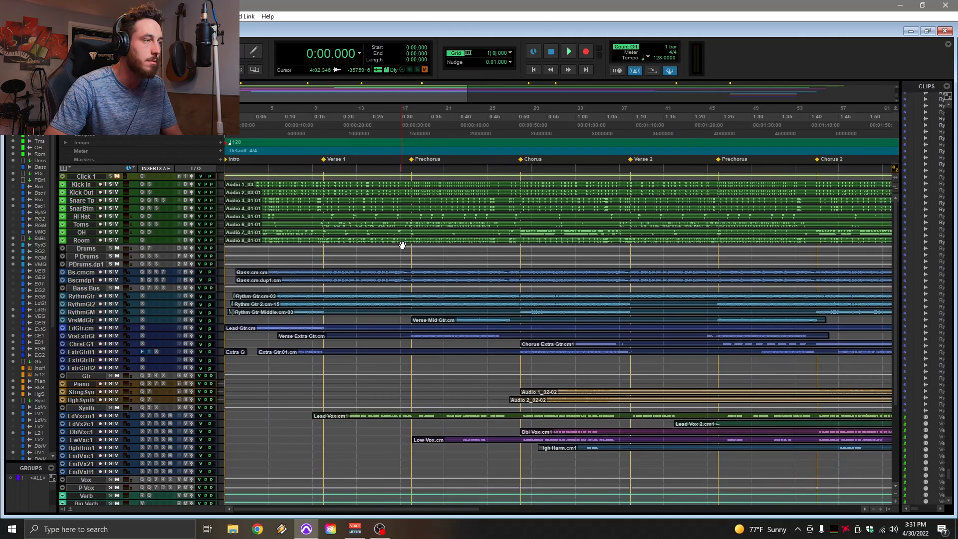
pyautogui.press('r')
pyautogui.press('t')
pyautogui.press('t')
pyautogui.press('r')
pyautogui.press('r')
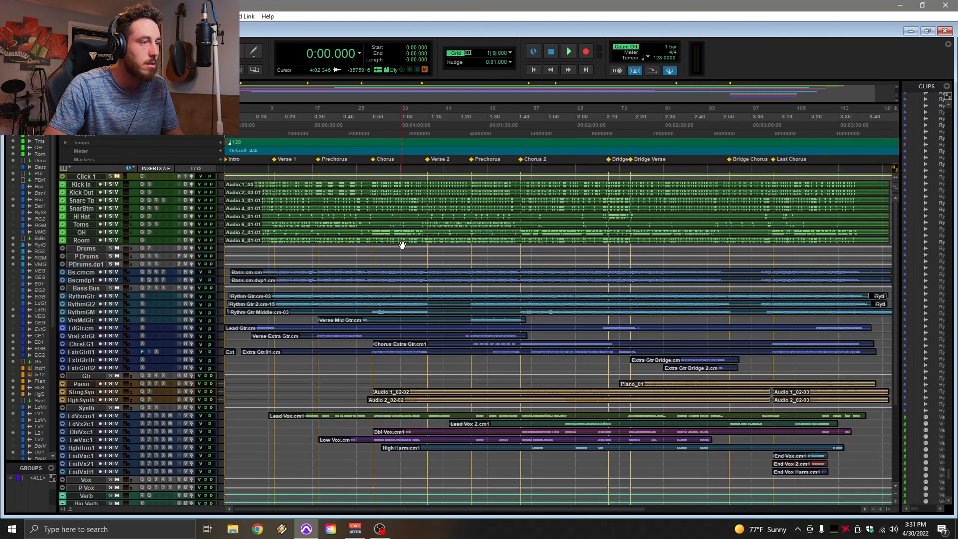
pyautogui.scroll(-4, 392, 397)
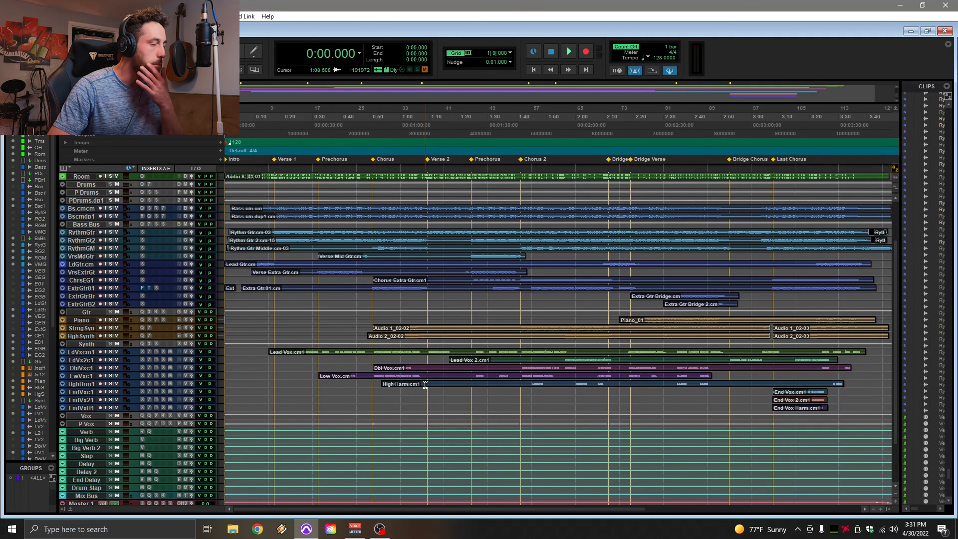
pyautogui.scroll(4, 426, 385)
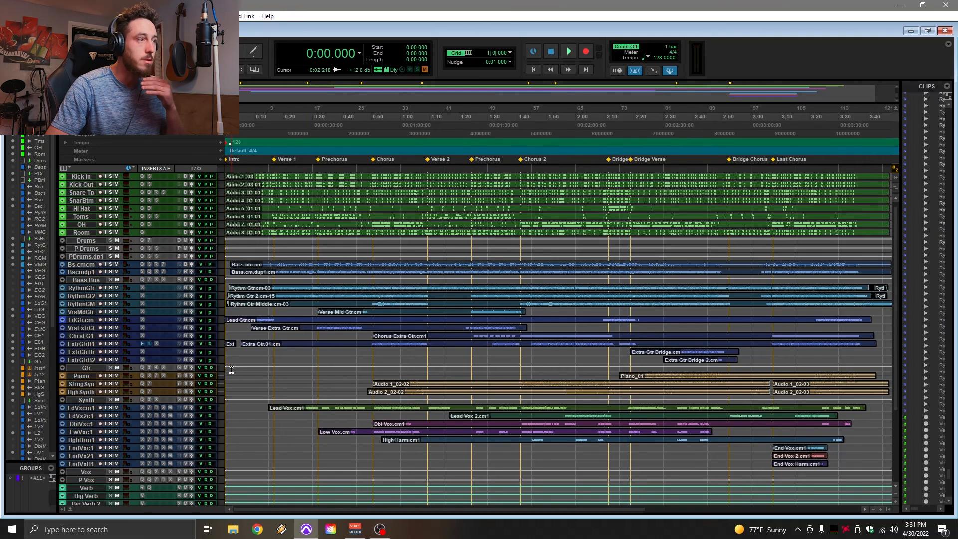
# Zoom the timeline in on the intro during a short playback from the start, and enlarge the Extra Gtr.01 track.
pyautogui.scroll(-3, 231, 370)
pyautogui.press('space')
pyautogui.hotkey('ctrl', ']')
pyautogui.hotkey('ctrl', ']')
pyautogui.hotkey('ctrl', ']')
pyautogui.press('space')
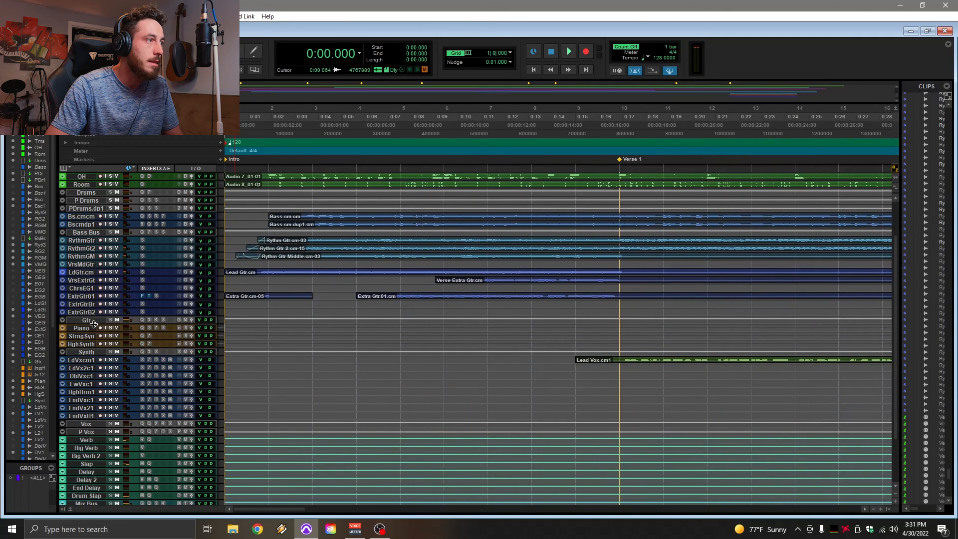
pyautogui.moveTo(94, 325); pyautogui.dragTo(104, 361)
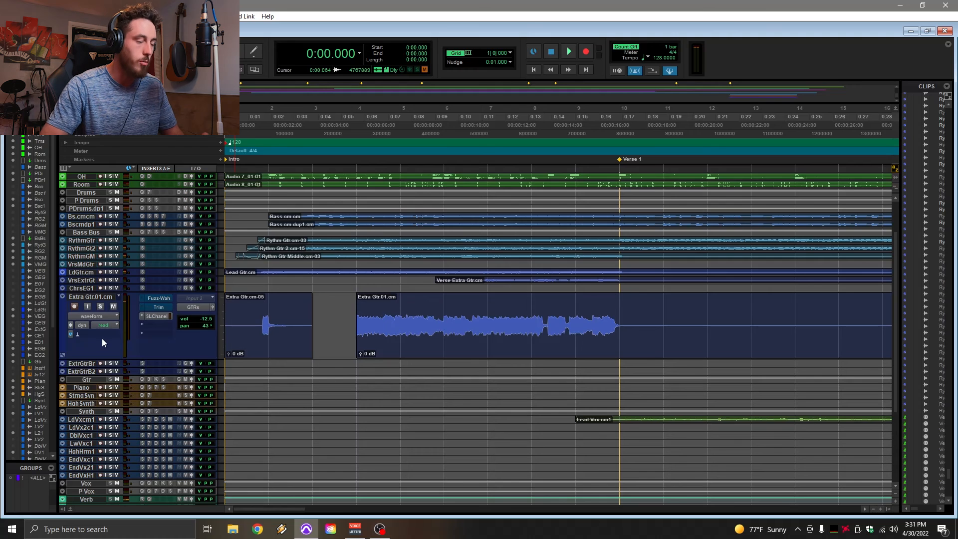
# Solo Extra Gtr.01, and enlarge the ChrsExtrGtrcm1, VersExtrGtr.cm and Lead Gtr.cm tracks above it.
pyautogui.click(101, 307)
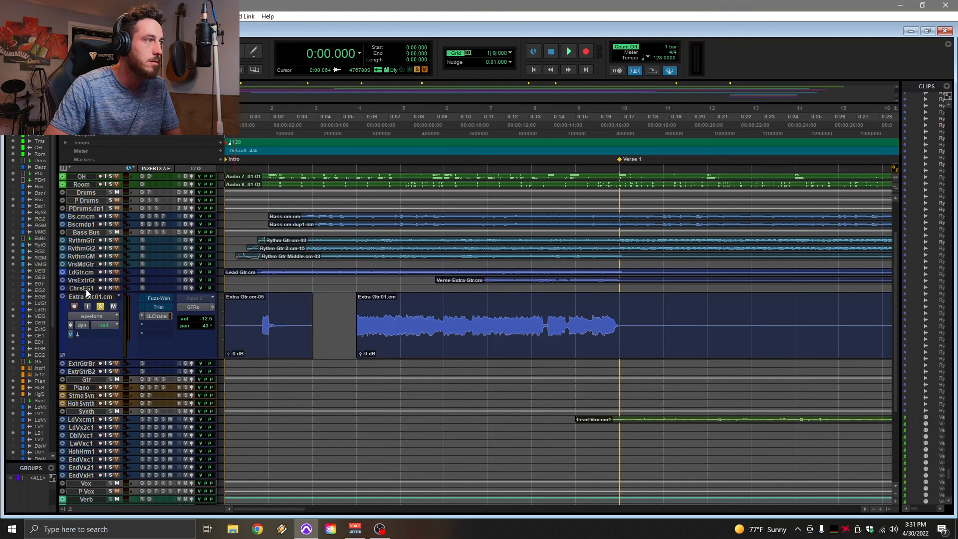
pyautogui.moveTo(86, 291); pyautogui.dragTo(82, 386)
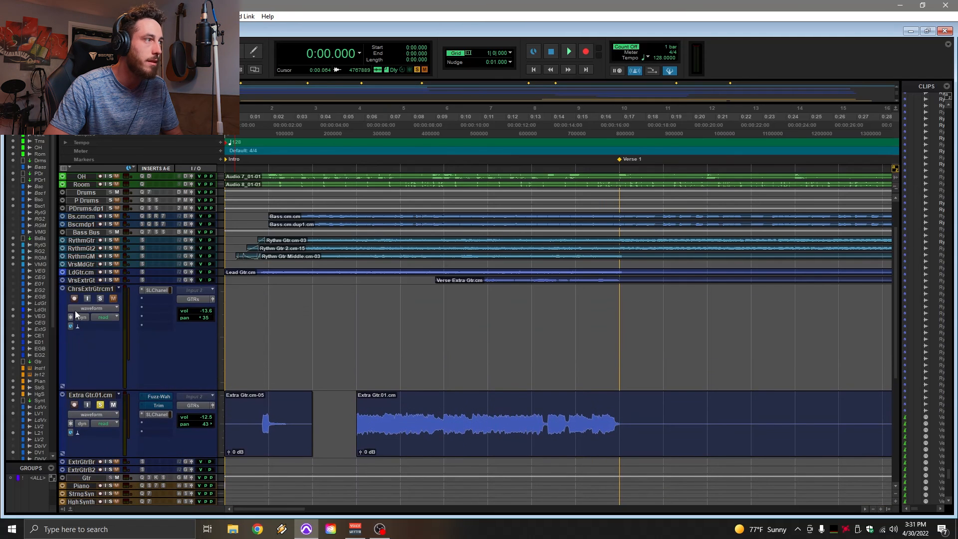
pyautogui.moveTo(81, 283); pyautogui.dragTo(85, 332)
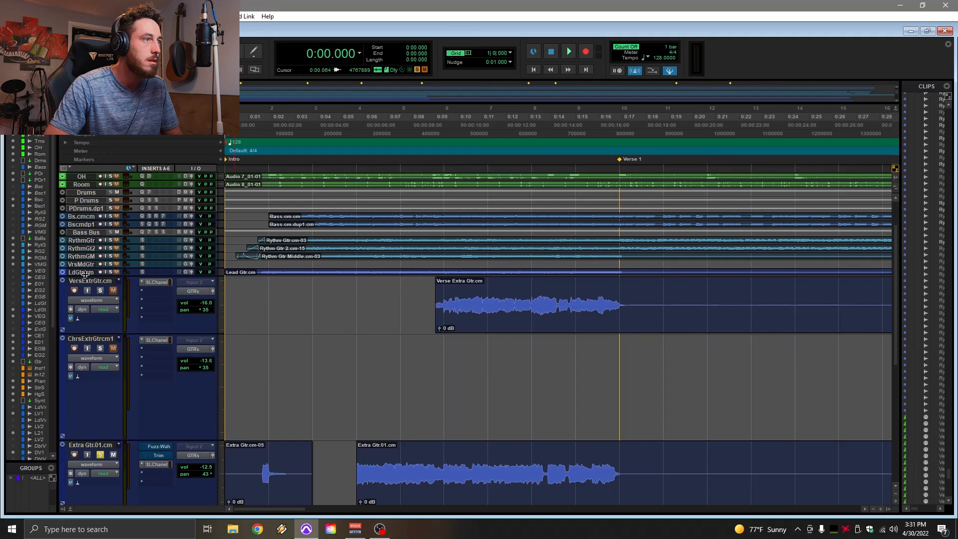
pyautogui.moveTo(83, 274); pyautogui.dragTo(87, 306)
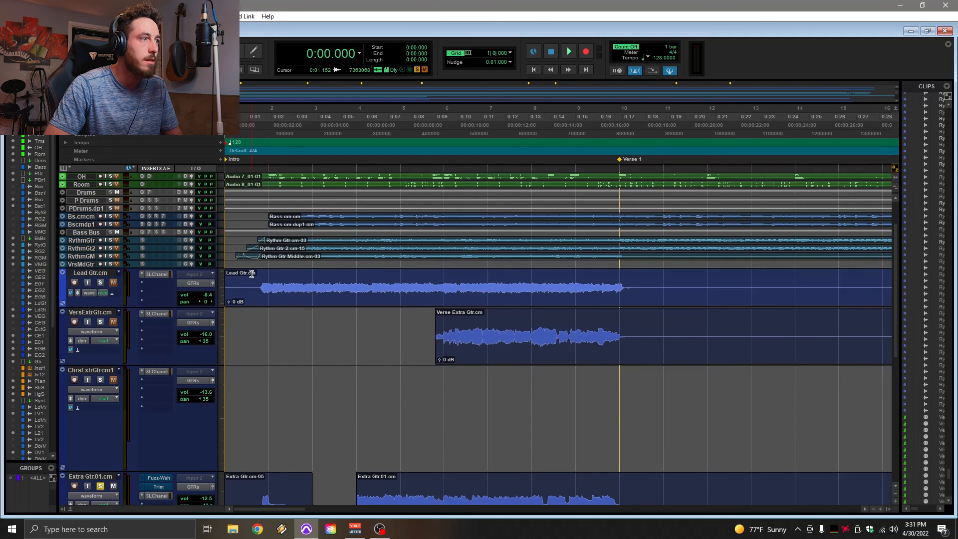
# Add Lead Gtr.cm to the soloed tracks and play the intro from the song's start, restarting once.
pyautogui.press('space')
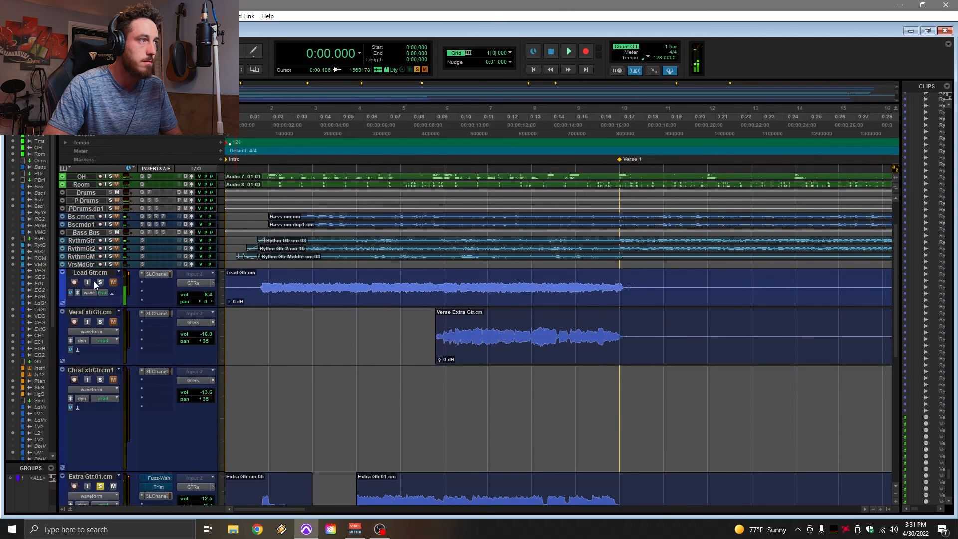
pyautogui.click(100, 282)
pyautogui.press('space')
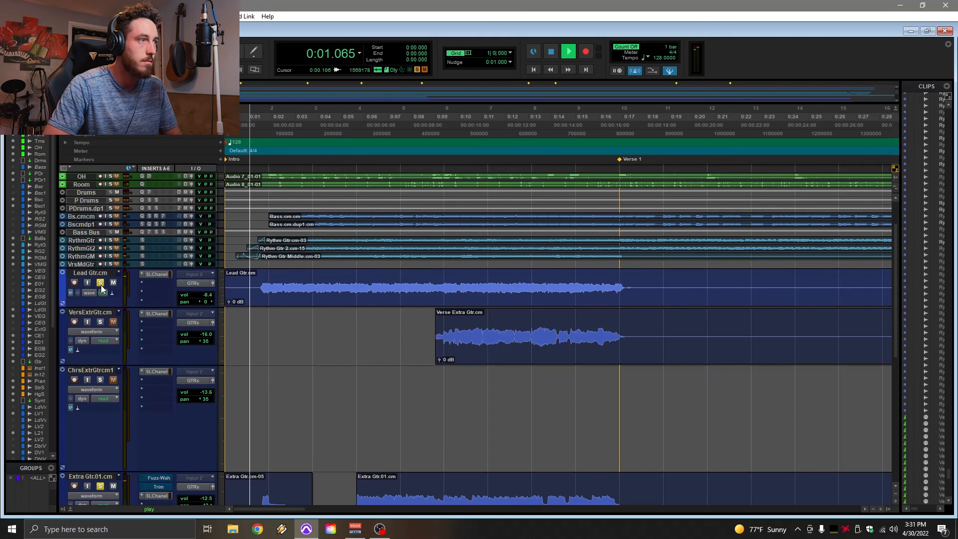
pyautogui.press('space')
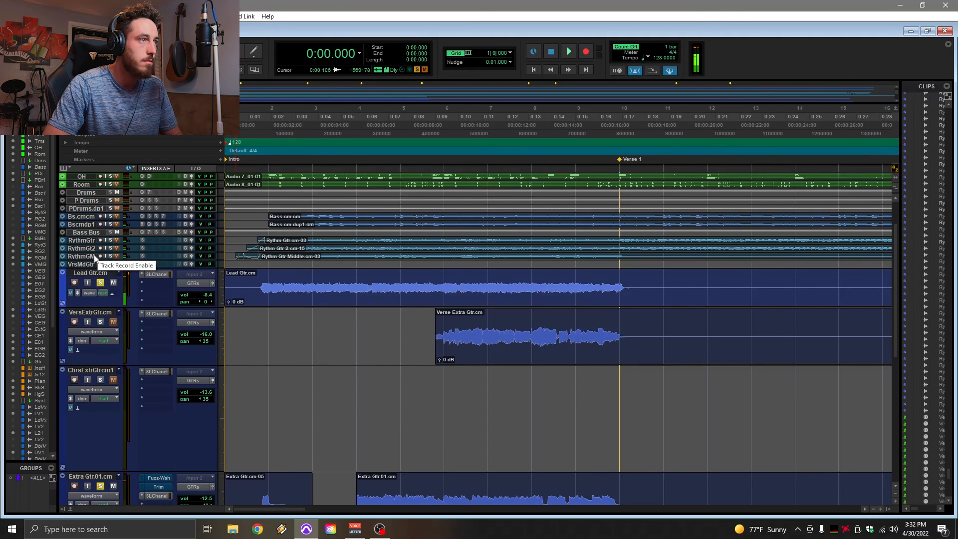
# Enlarge the Rythm Gtr 2 and RythmGtrMdl tracks, and play the intro with RythmGtrMdl added to the solo.
pyautogui.moveTo(80, 252); pyautogui.dragTo(84, 338)
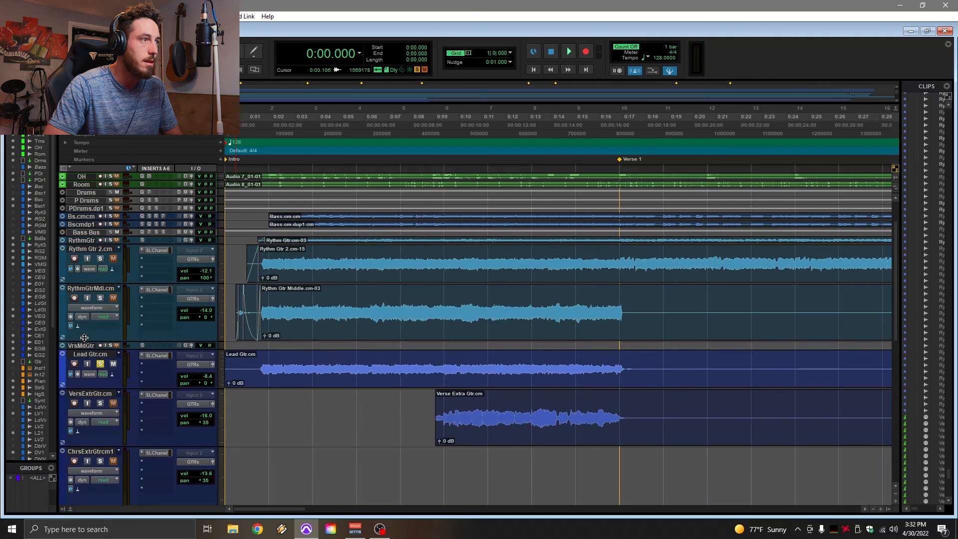
pyautogui.click(100, 298)
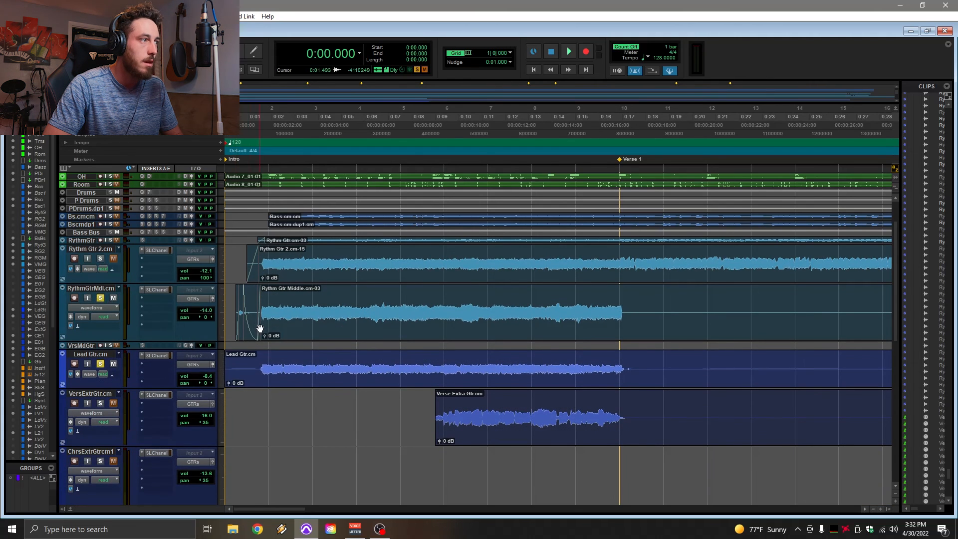
pyautogui.press('space')
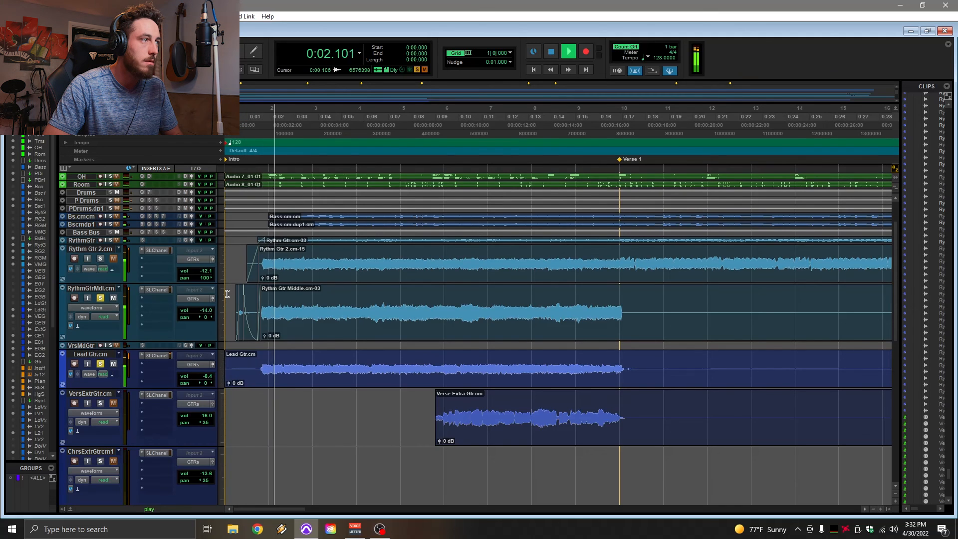
# Replay the intro with Rythm Gtr 2 also soloed, enlarging the Rythm Gtr.cm track during playback, and stop.
pyautogui.click(100, 258)
pyautogui.press('space')
pyautogui.press('space')
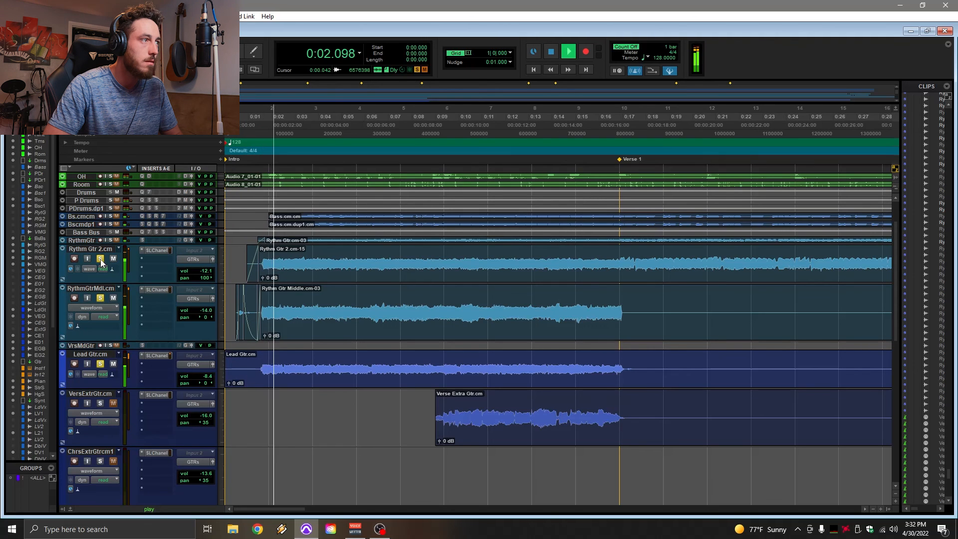
pyautogui.moveTo(85, 244); pyautogui.dragTo(83, 275)
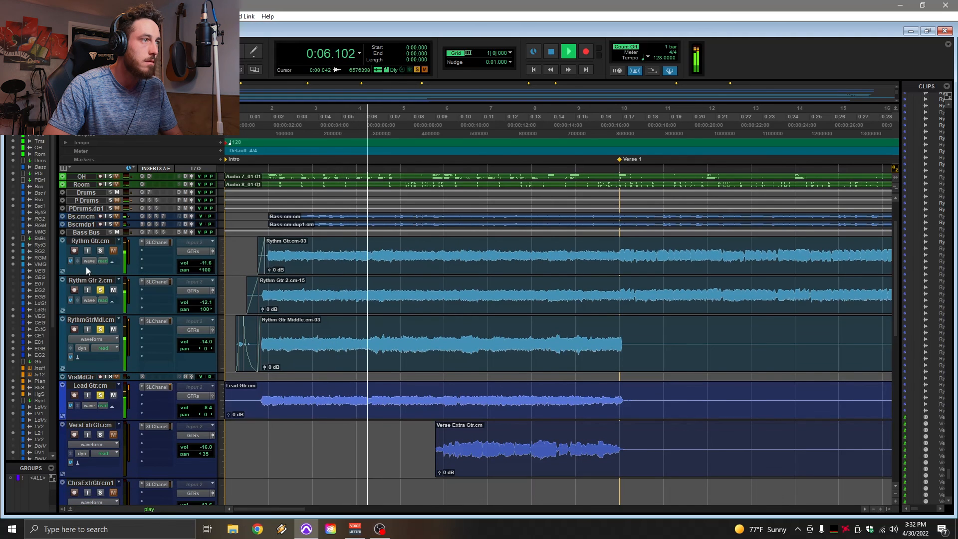
pyautogui.press('space')
# Review the soloed intro guitars, then clear the solos and shrink all tracks back to their smallest height.
pyautogui.scroll(-4, 322, 422)
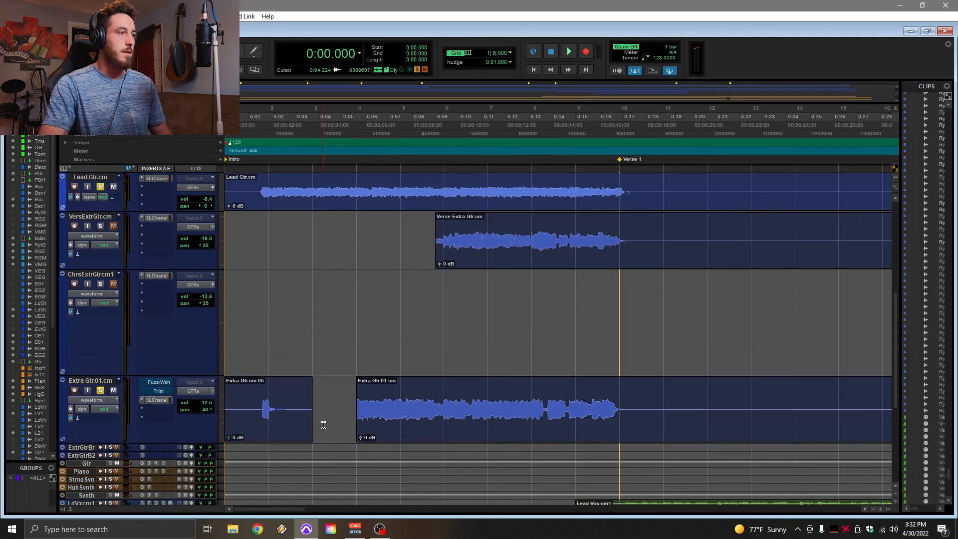
pyautogui.scroll(4, 286, 328)
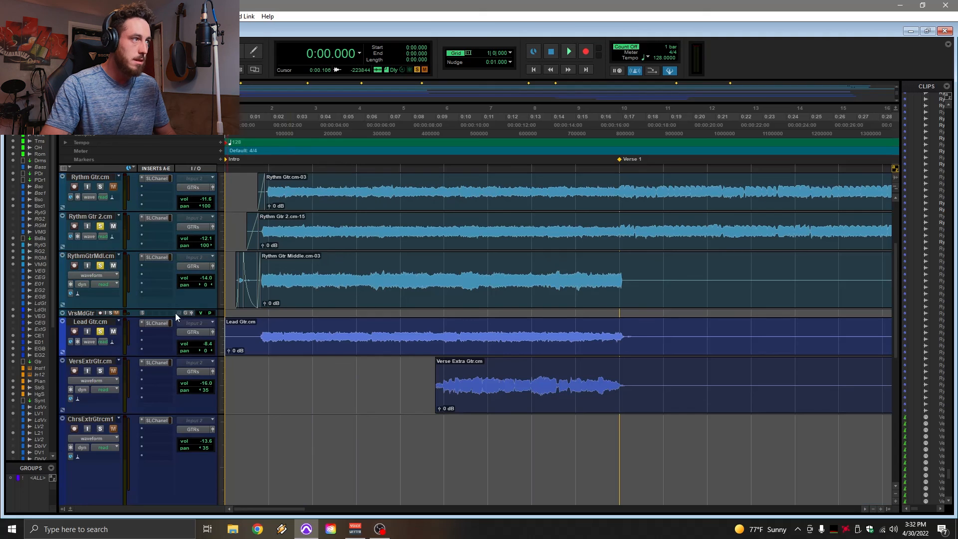
pyautogui.scroll(-4, 161, 399)
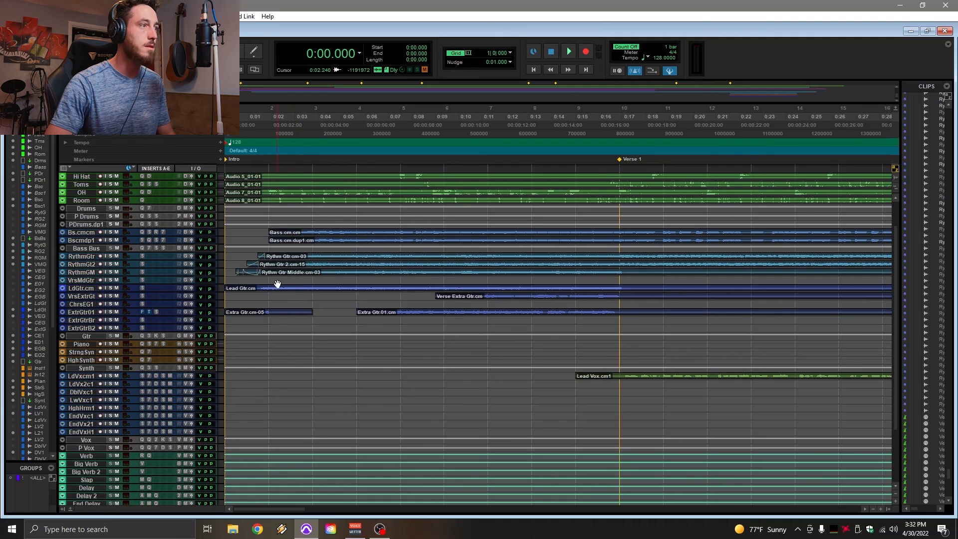
# Look over the track list from Click 1 to the mix bus, and zoom the timeline out to the whole song.
pyautogui.scroll(2, 270, 292)
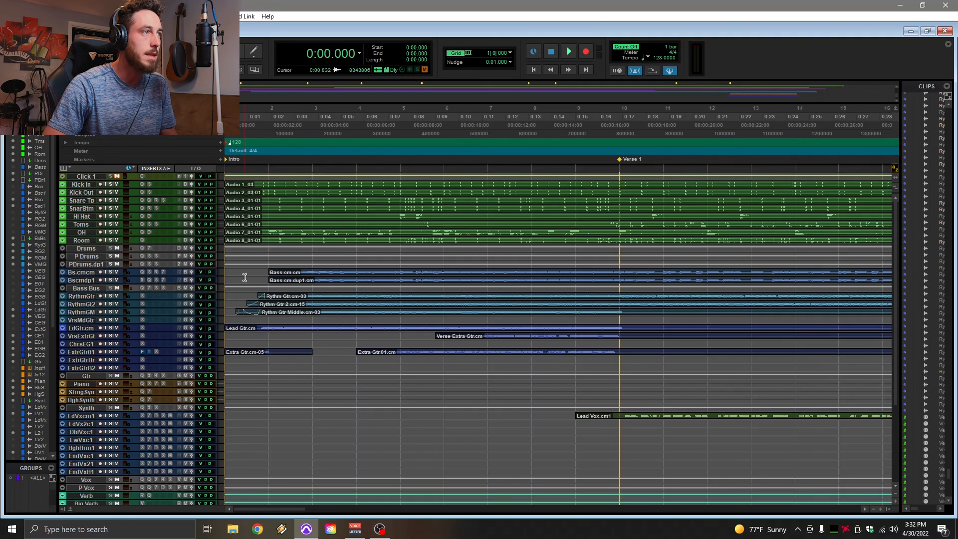
pyautogui.scroll(-4, 474, 286)
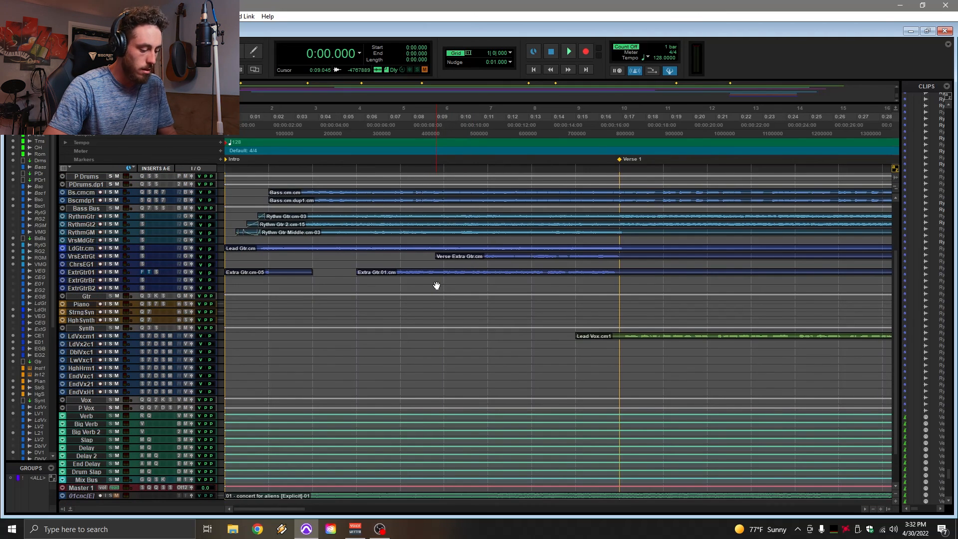
pyautogui.scroll(-4, 437, 285)
pyautogui.scroll(4, 437, 285)
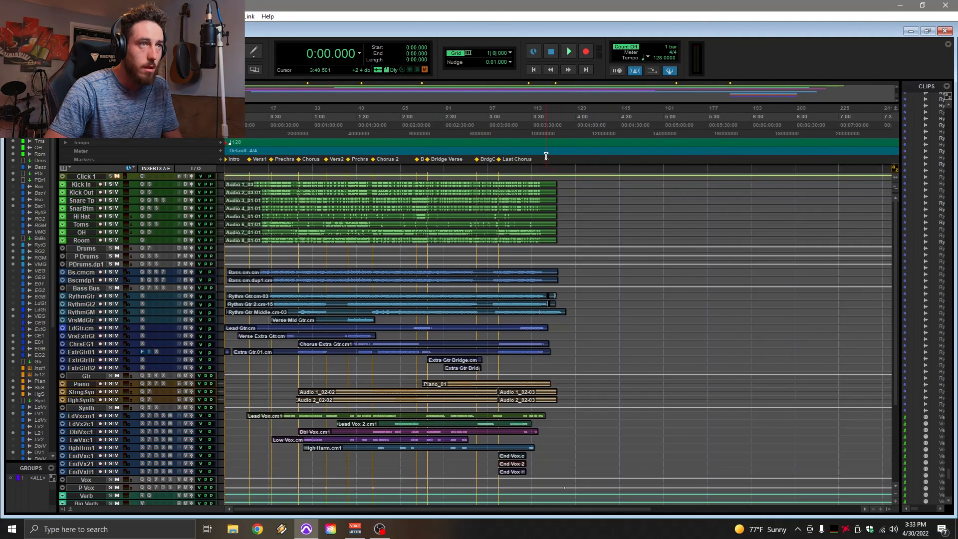